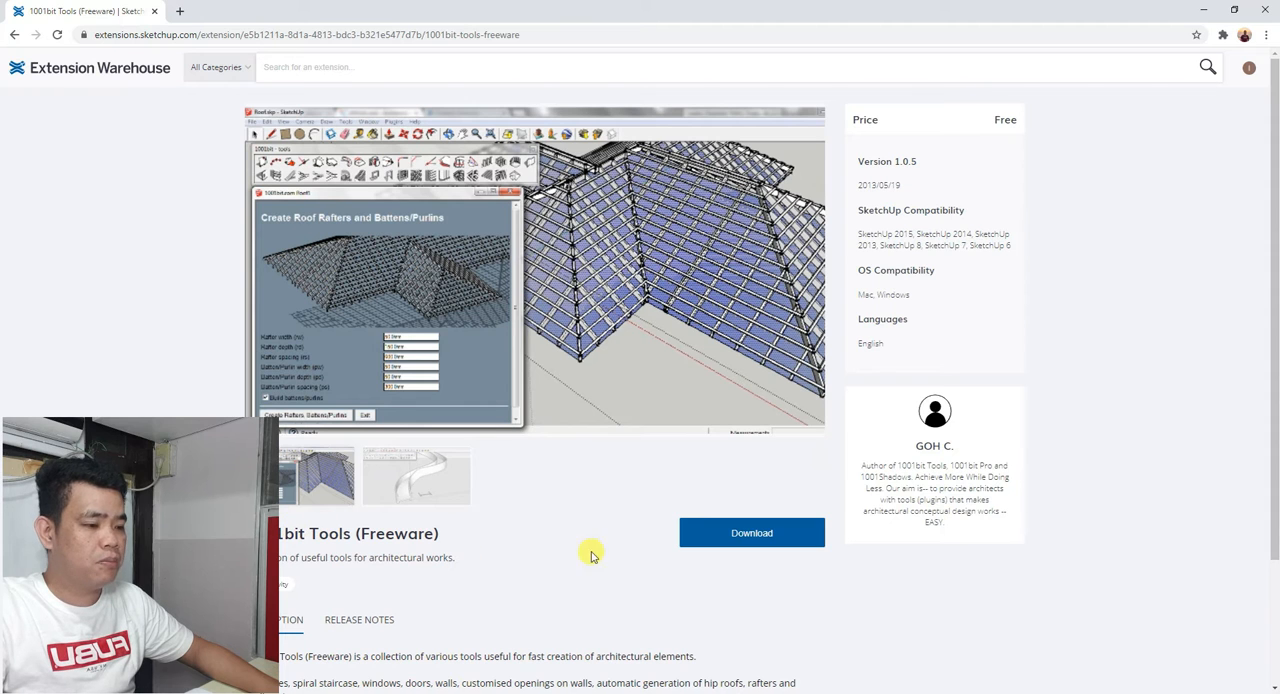
Switch to SketchUp and browse the Downloads folder for the 1001bit extension file from the Extension Manager's install option.
{"action": "left_click", "coordinate": [1203, 10]}
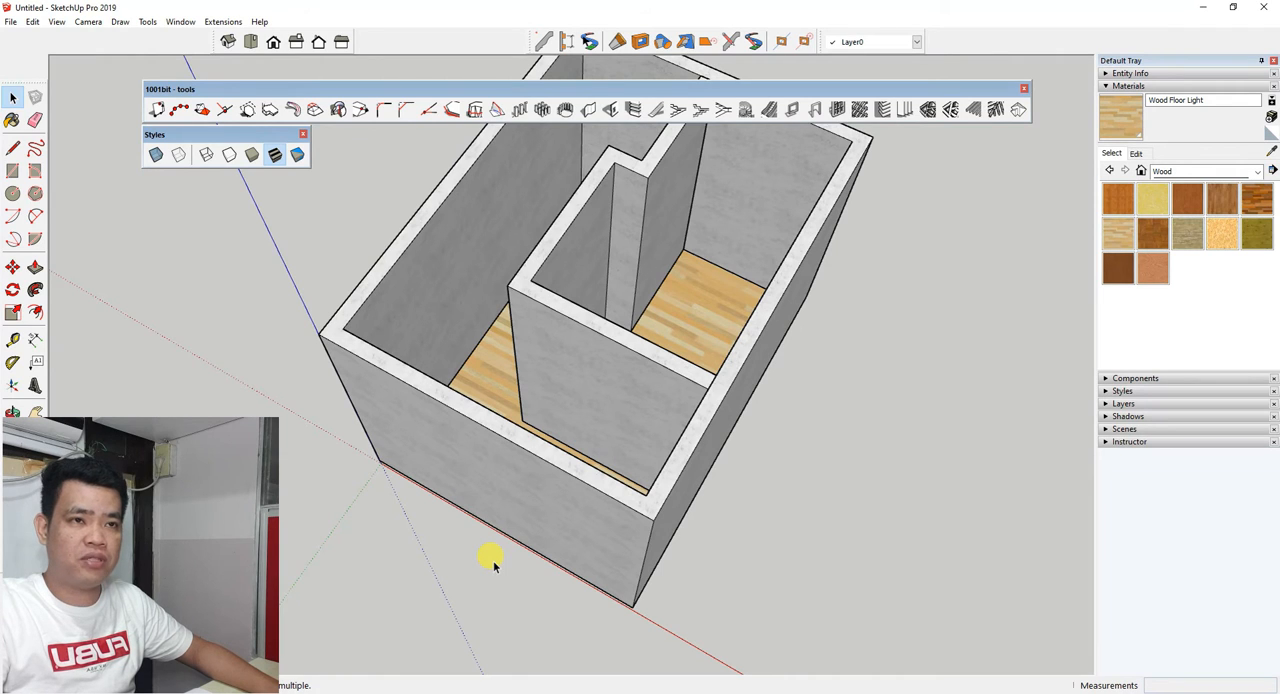
{"action": "left_click", "coordinate": [178, 22]}
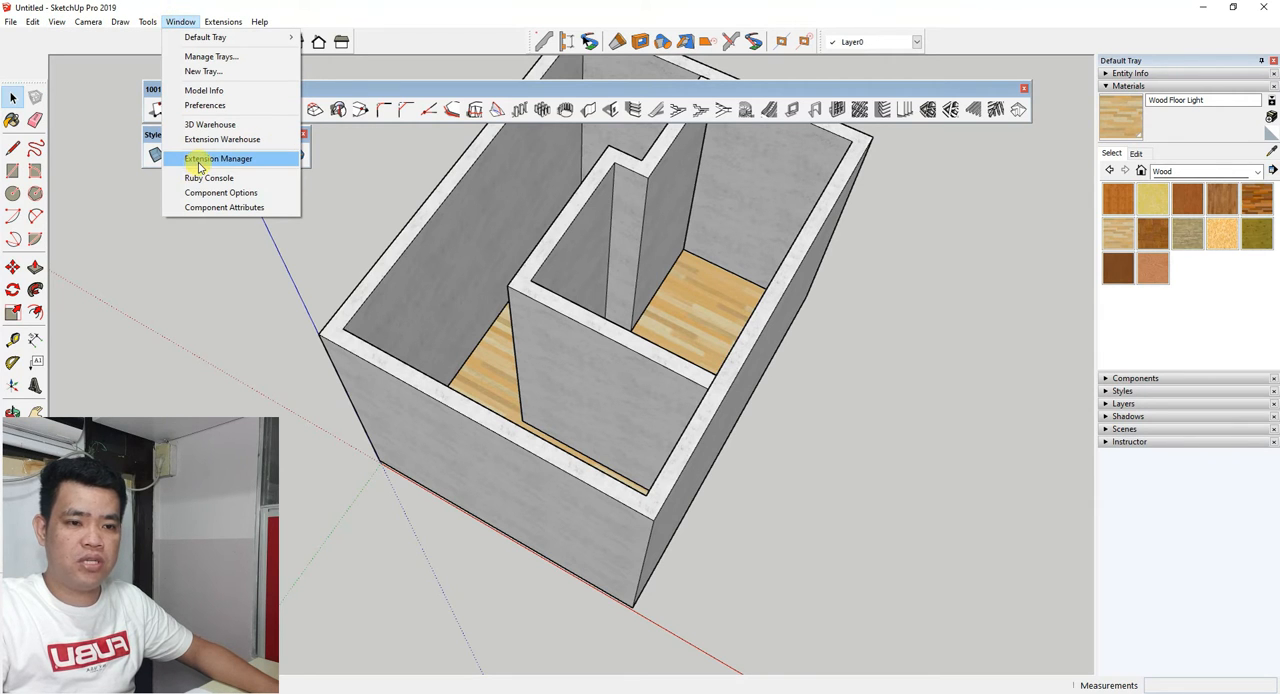
{"action": "left_click", "coordinate": [200, 158]}
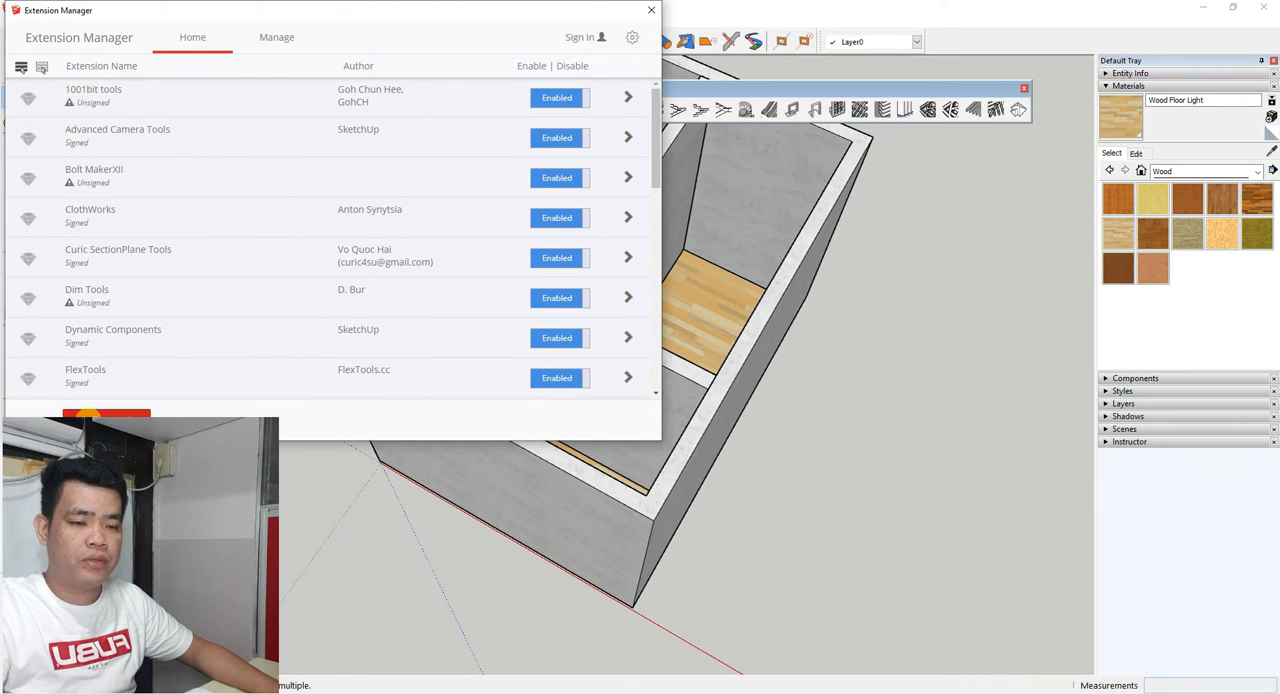
{"action": "left_click", "coordinate": [106, 413]}
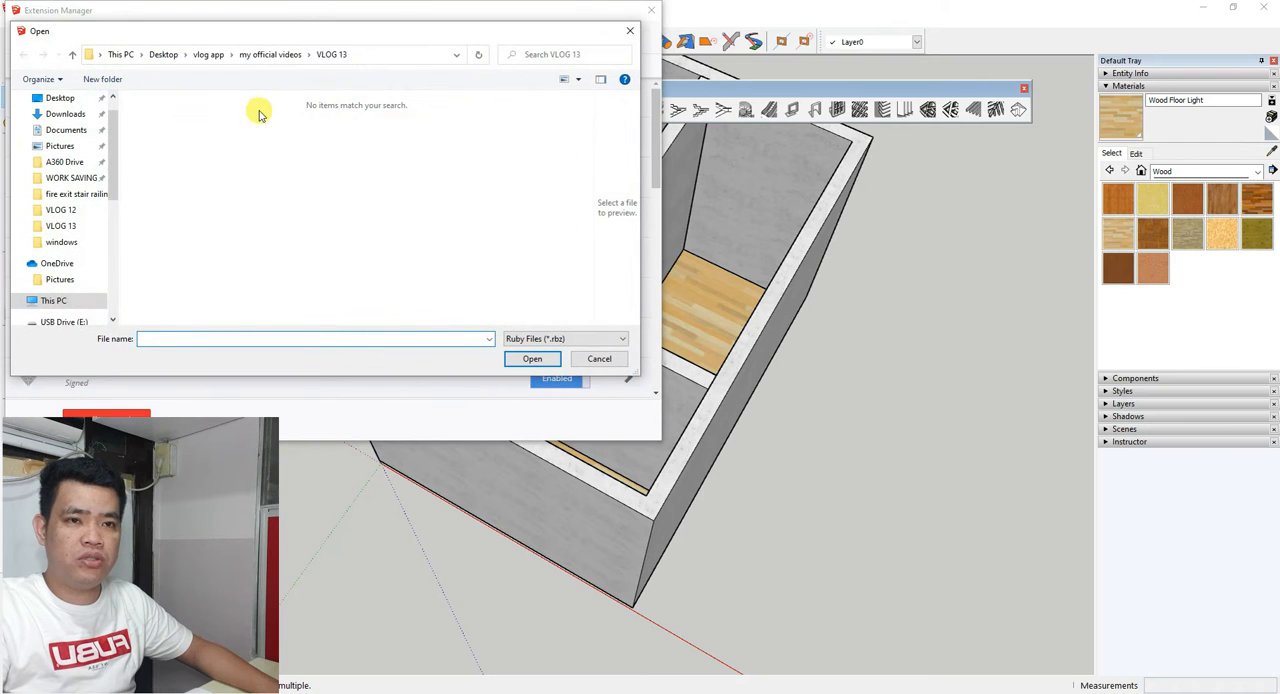
{"action": "scroll", "coordinate": [63, 146], "scroll_direction": "up", "scroll_amount": 1}
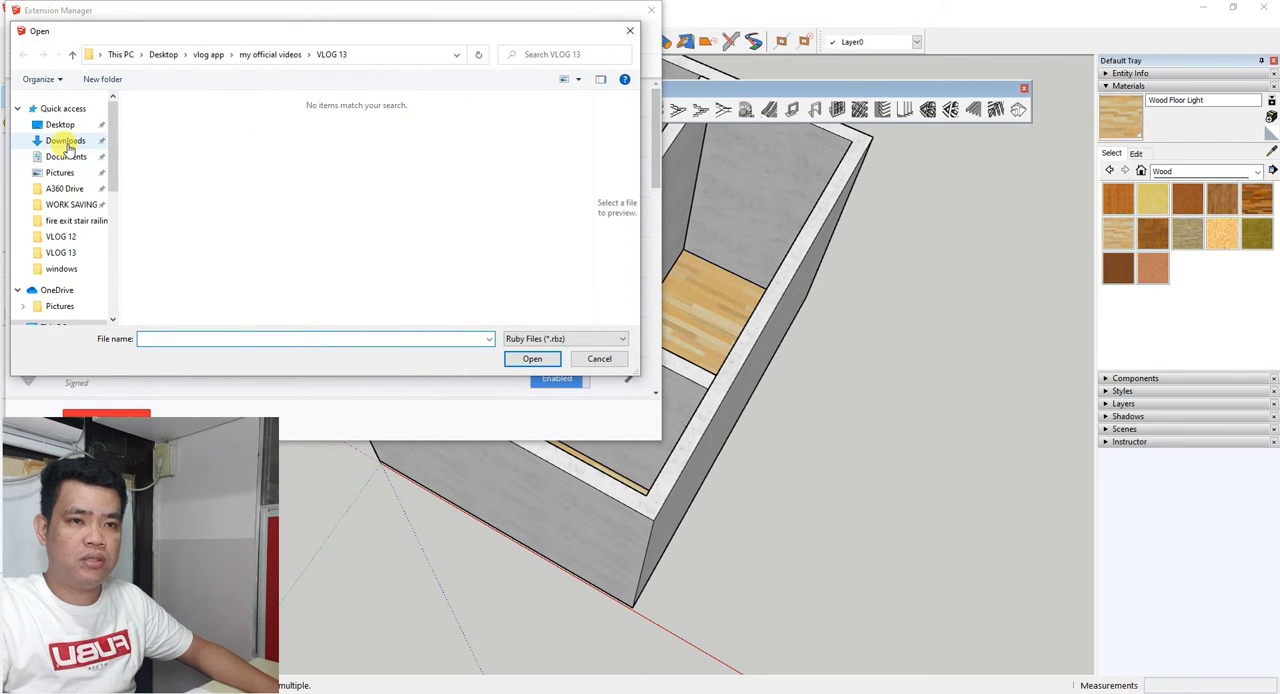
{"action": "left_click", "coordinate": [72, 140]}
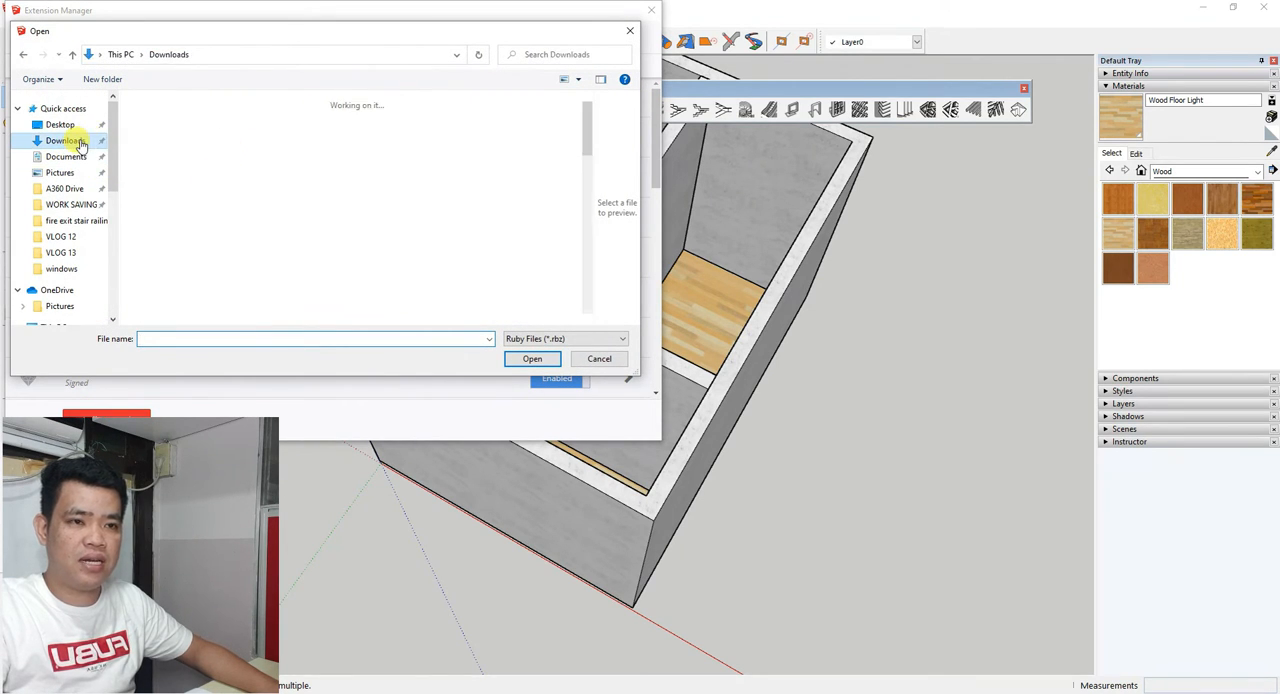
{"action": "scroll", "coordinate": [242, 268], "scroll_direction": "down", "scroll_amount": 2}
{"action": "scroll", "coordinate": [237, 240], "scroll_direction": "up", "scroll_amount": 2}
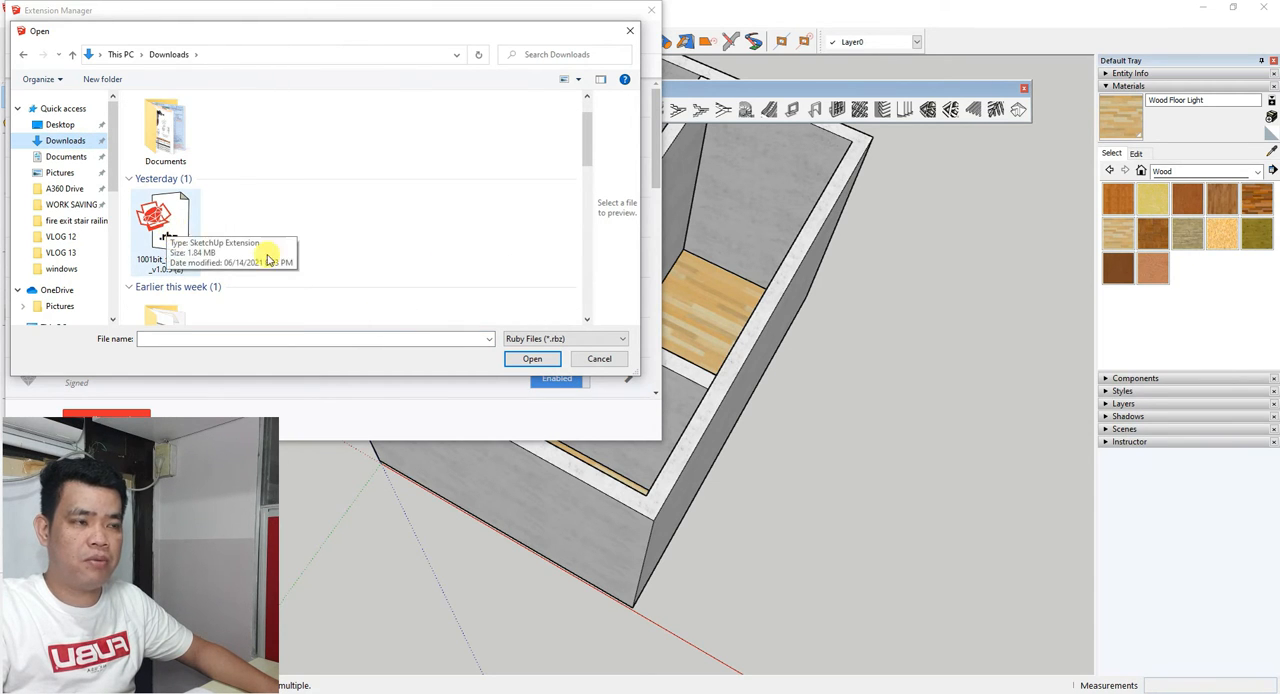
{"action": "left_click", "coordinate": [630, 31]}
{"action": "left_click", "coordinate": [650, 10]}
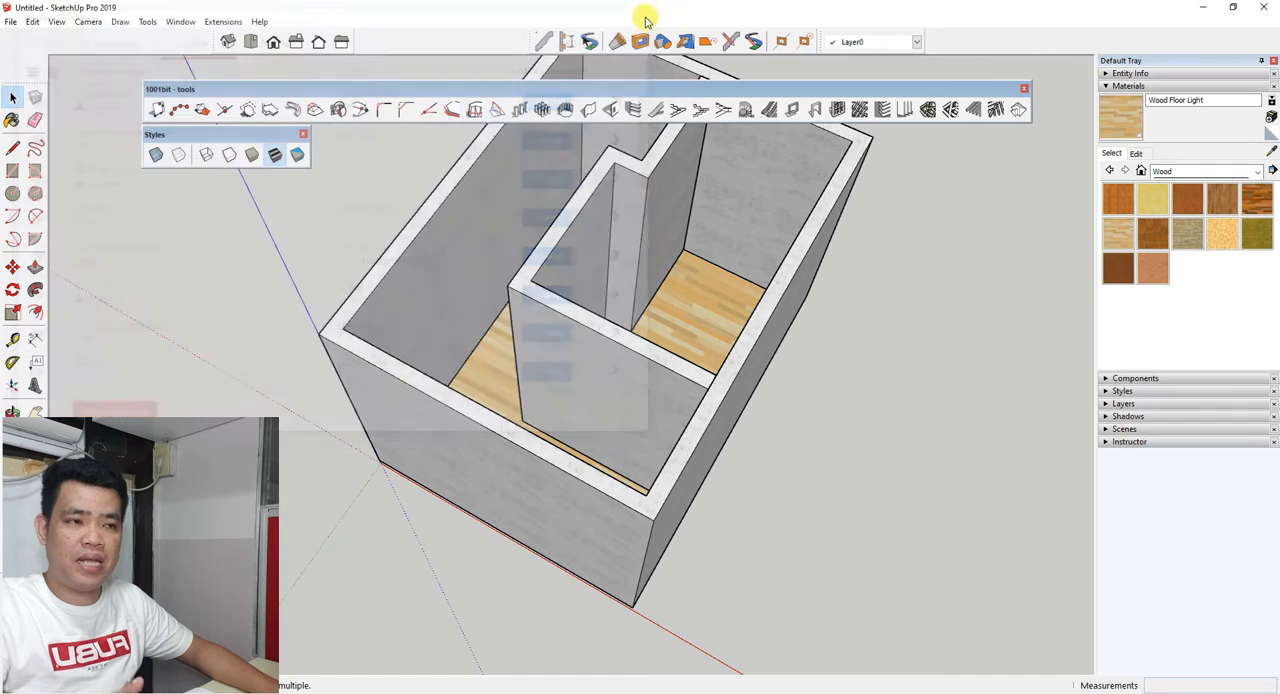
Examine the width and height settings of the 1001bit Create Wall Opening tool.
{"action": "mouse_move", "coordinate": [286, 409]}
{"action": "middle_mouse_down"}
{"action": "mouse_move", "coordinate": [371, 357]}
{"action": "mouse_move", "coordinate": [403, 395]}
{"action": "middle_mouse_up"}
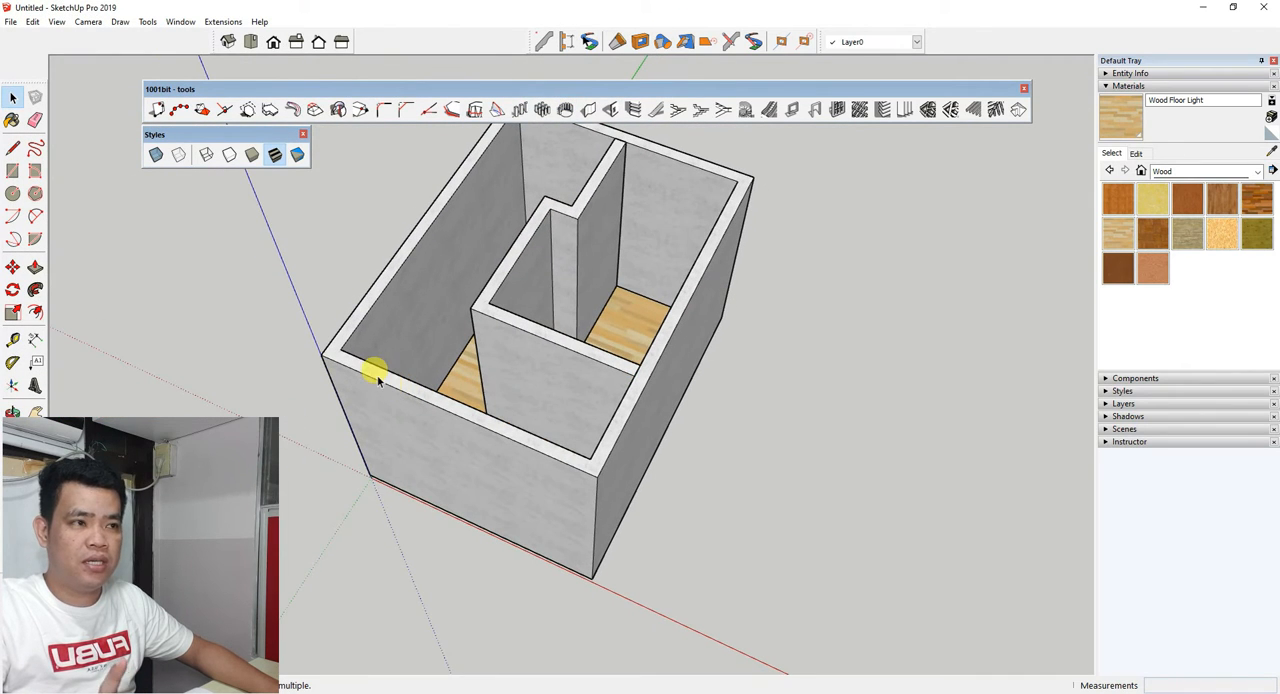
{"action": "left_click", "coordinate": [612, 112]}
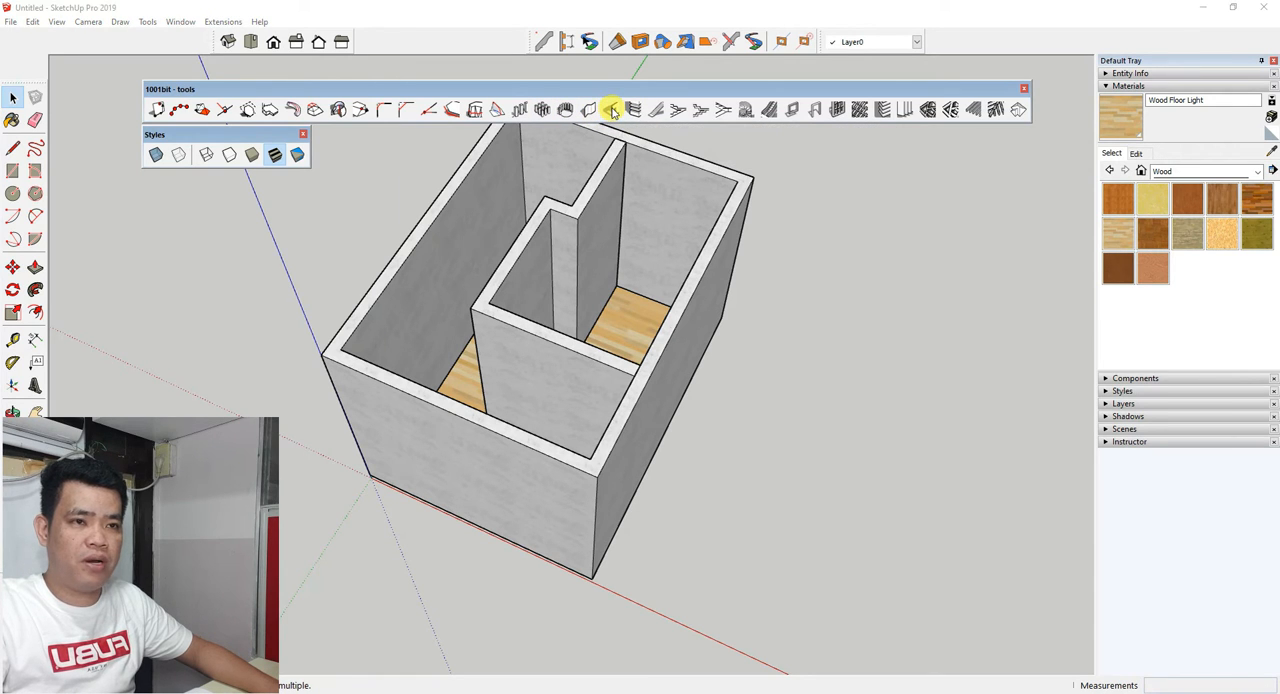
{"action": "left_click_drag", "start_coordinate": [258, 45], "coordinate": [243, 126]}
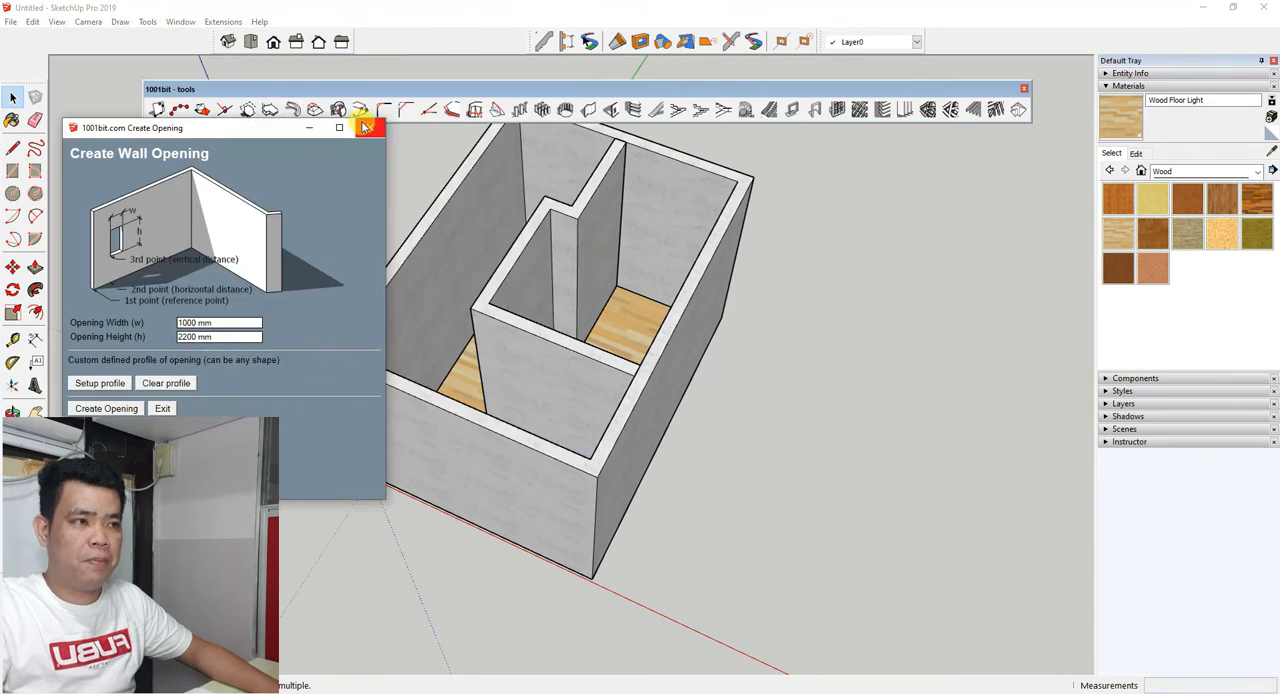
{"action": "left_click", "coordinate": [364, 126]}
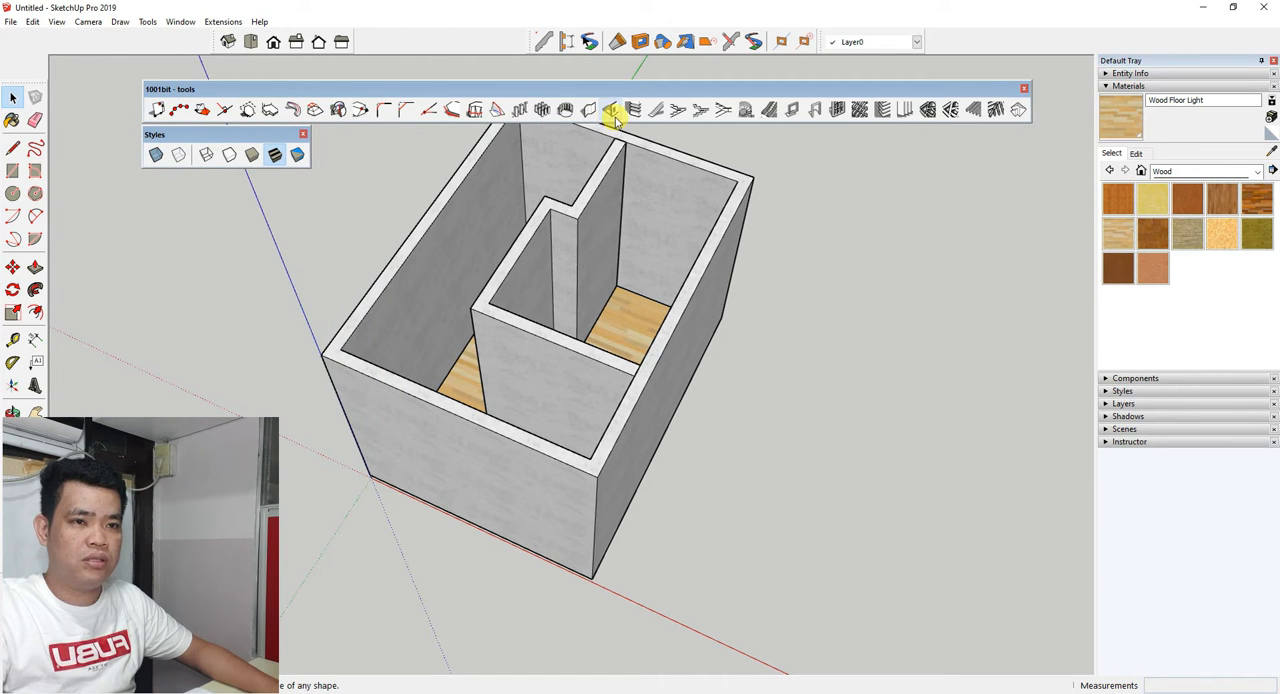
{"action": "left_click", "coordinate": [612, 111]}
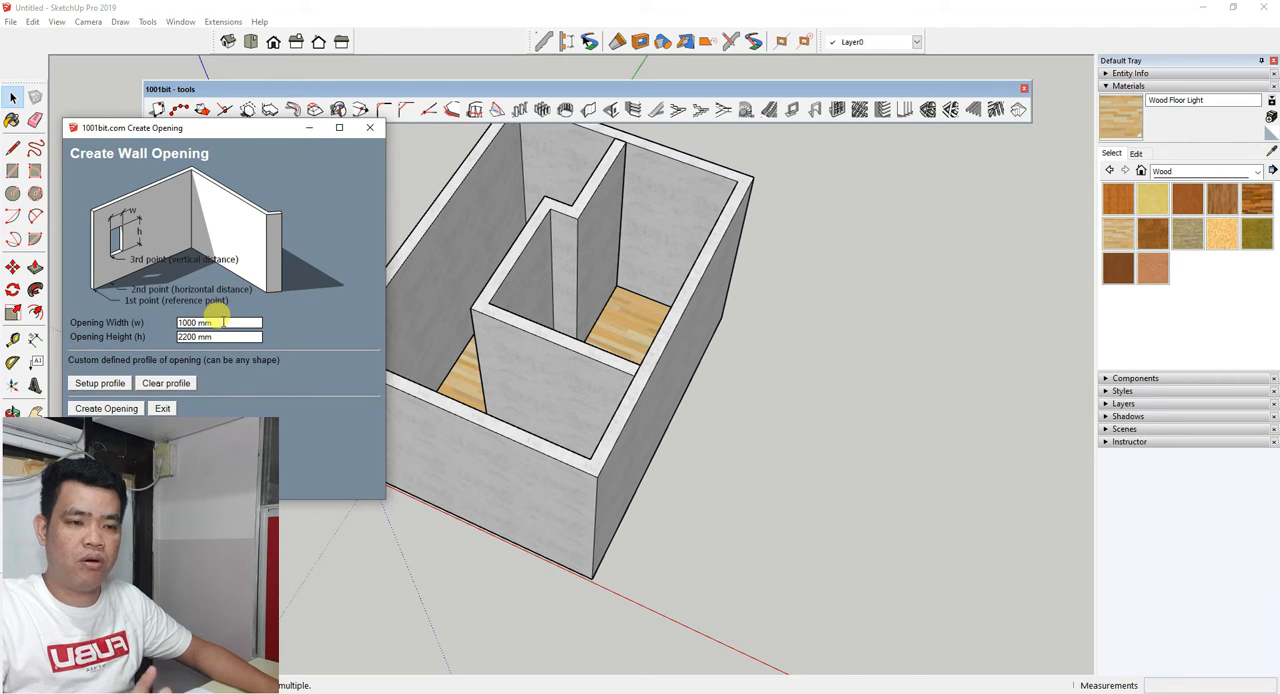
{"action": "triple_click", "coordinate": [217, 337]}
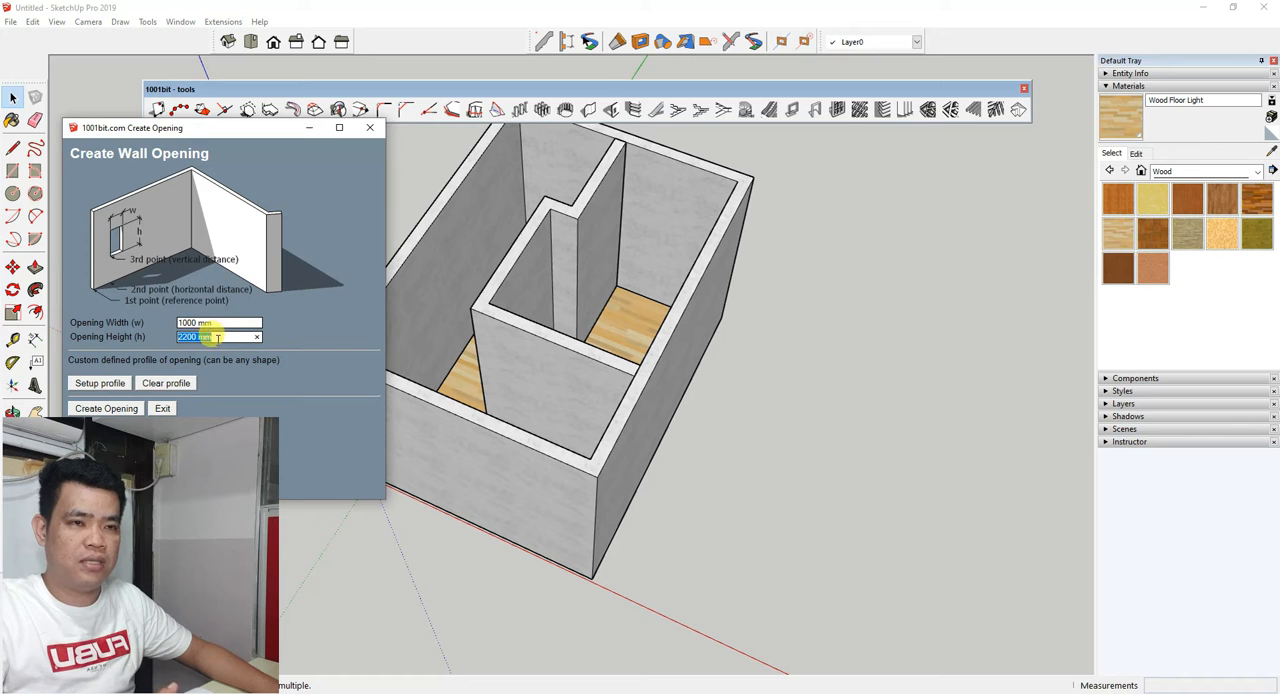
{"action": "left_click", "coordinate": [370, 127]}
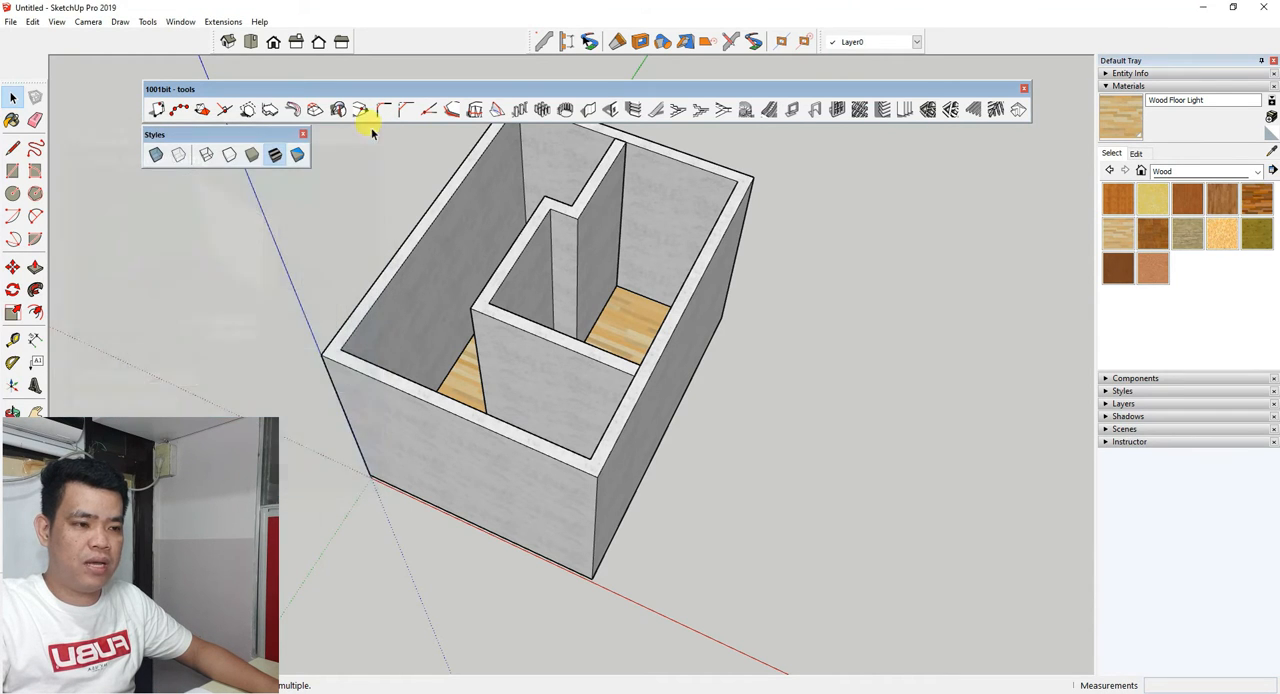
Examine the door outlines on the wood floor plan and the walls around them.
{"action": "scroll", "coordinate": [407, 395], "scroll_direction": "down", "scroll_amount": 2}
{"action": "middle_click_drag", "start_coordinate": [407, 395], "coordinate": [433, 483]}
{"action": "scroll", "coordinate": [438, 470], "scroll_direction": "up", "scroll_amount": 8}
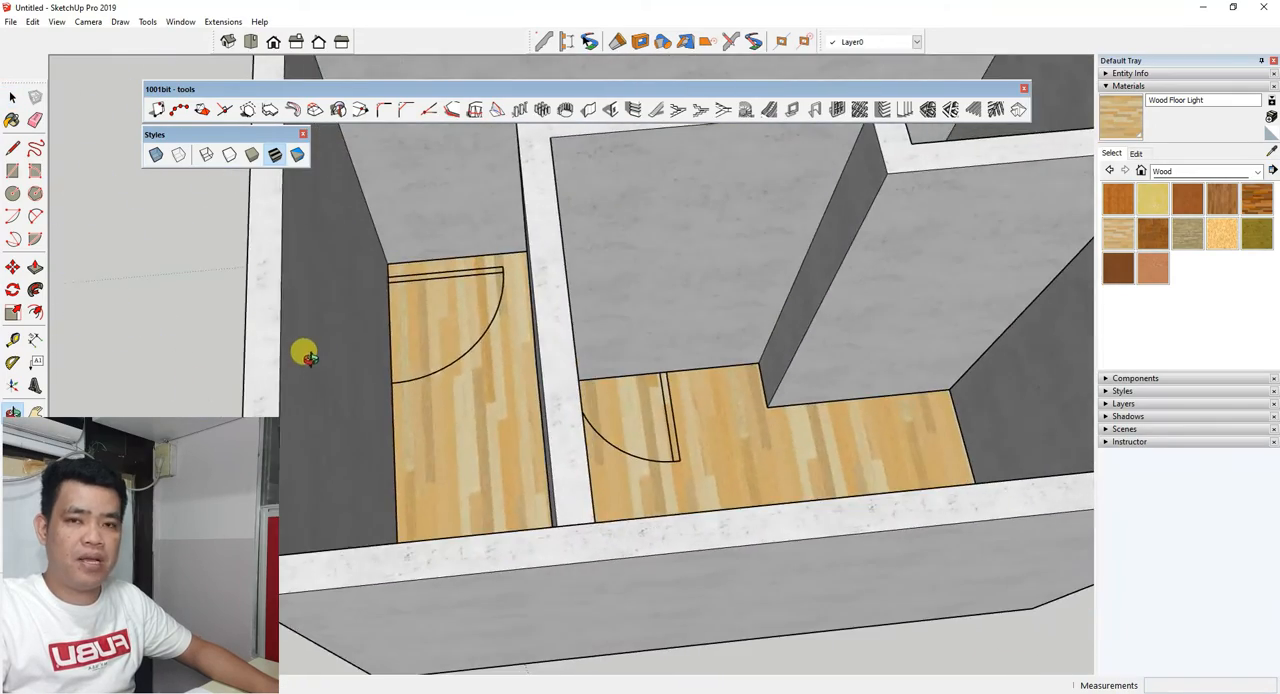
{"action": "middle_click_drag", "start_coordinate": [310, 358], "coordinate": [583, 380]}
{"action": "scroll", "coordinate": [374, 388], "scroll_direction": "down", "scroll_amount": 4}
{"action": "middle_click_drag", "start_coordinate": [374, 388], "coordinate": [634, 344]}
{"action": "scroll", "coordinate": [480, 400], "scroll_direction": "up", "scroll_amount": 3}
{"action": "middle_click_drag", "start_coordinate": [480, 400], "coordinate": [458, 337]}
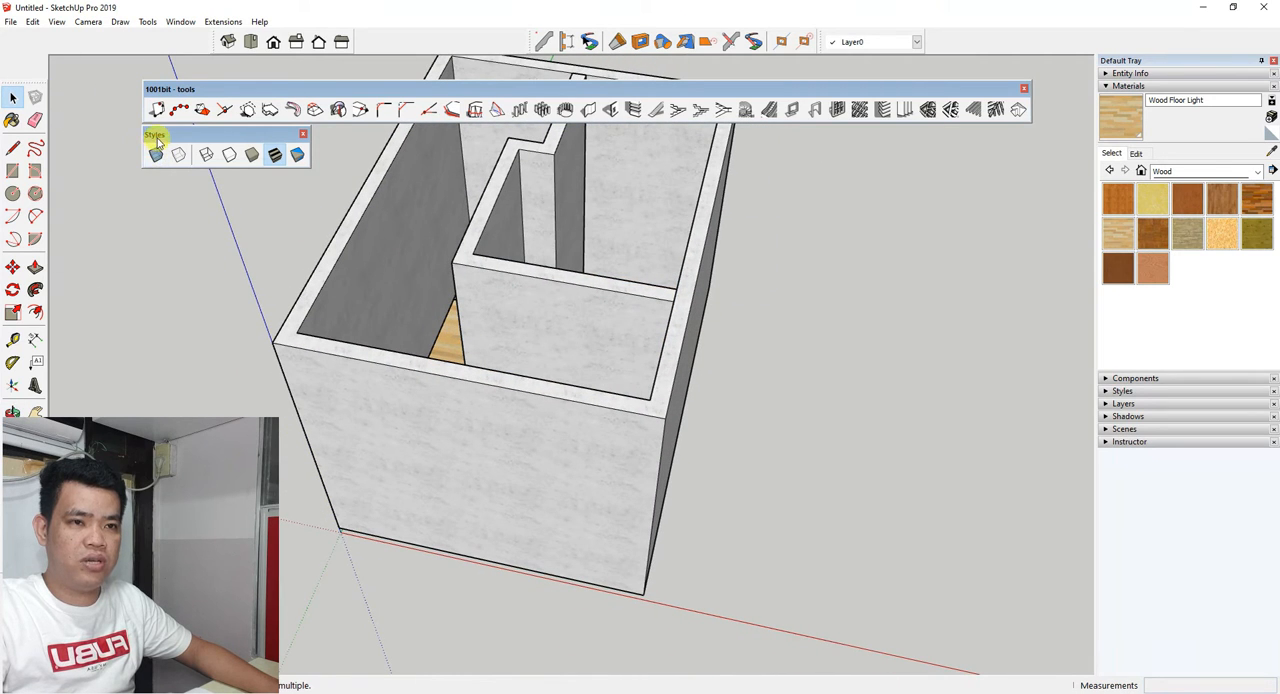
Turn on the X-Ray style to see the floor plan's doors and windows through the walls.
{"action": "mouse_move", "coordinate": [157, 134]}
{"action": "left_mouse_down"}
{"action": "mouse_move", "coordinate": [160, 183]}
{"action": "mouse_move", "coordinate": [155, 148]}
{"action": "left_mouse_up"}
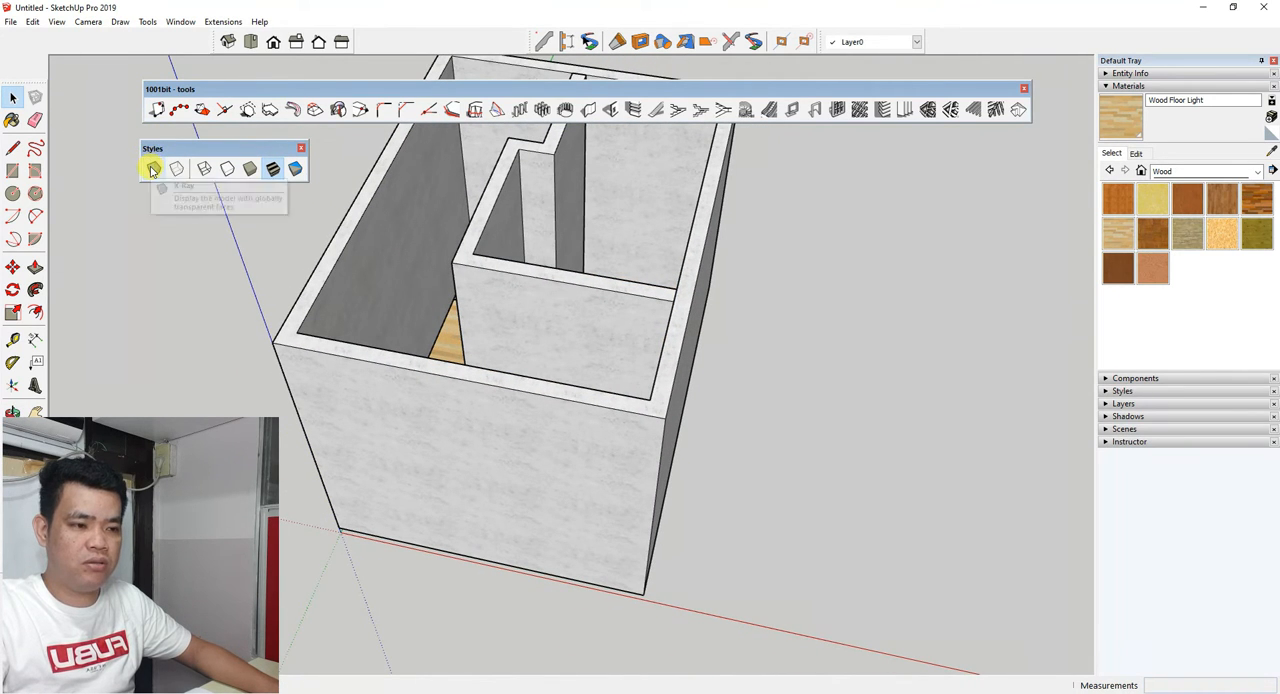
{"action": "left_click", "coordinate": [153, 169]}
{"action": "mouse_move", "coordinate": [375, 455]}
{"action": "middle_mouse_down"}
{"action": "mouse_move", "coordinate": [423, 494]}
{"action": "mouse_move", "coordinate": [380, 529]}
{"action": "mouse_move", "coordinate": [523, 380]}
{"action": "mouse_move", "coordinate": [454, 541]}
{"action": "mouse_move", "coordinate": [423, 494]}
{"action": "mouse_move", "coordinate": [563, 614]}
{"action": "mouse_move", "coordinate": [583, 589]}
{"action": "mouse_move", "coordinate": [588, 520]}
{"action": "mouse_move", "coordinate": [357, 554]}
{"action": "mouse_move", "coordinate": [306, 531]}
{"action": "mouse_move", "coordinate": [446, 534]}
{"action": "mouse_move", "coordinate": [406, 503]}
{"action": "mouse_move", "coordinate": [620, 506]}
{"action": "mouse_move", "coordinate": [507, 394]}
{"action": "middle_mouse_up"}
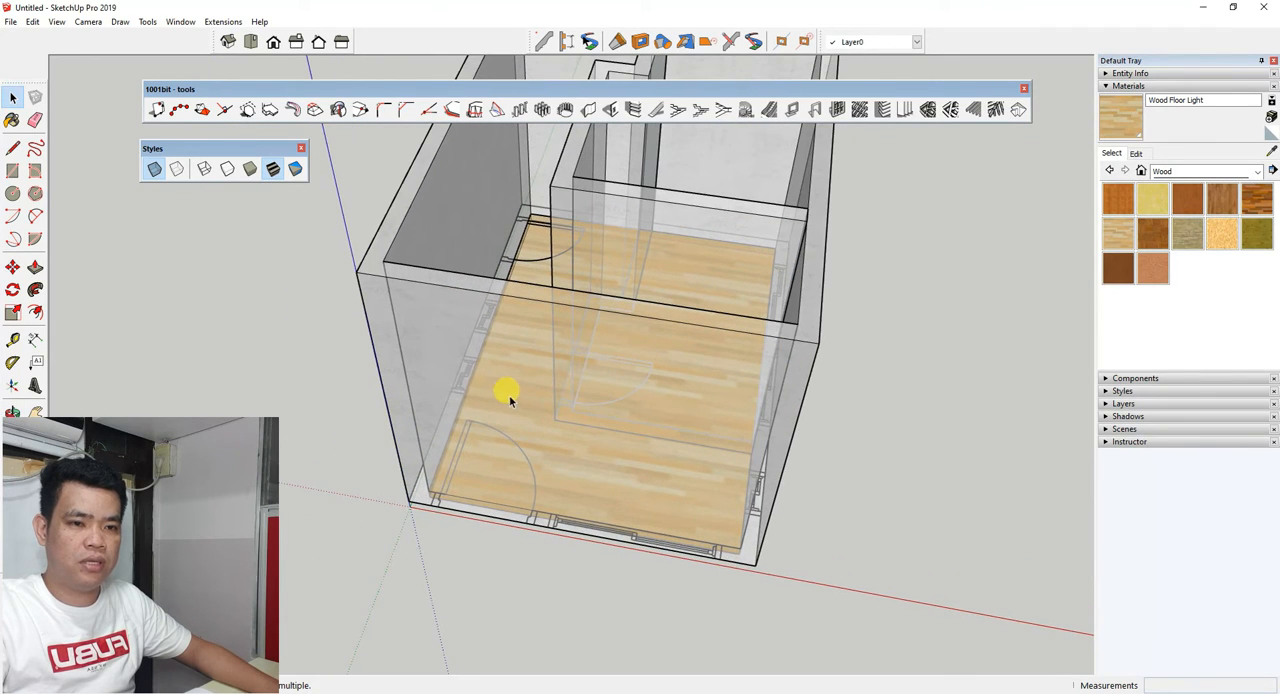
Place a vertical guide about 218 mm from the front wall's outer corner edge, at the near side of the entrance door.
{"action": "left_click", "coordinate": [12, 340]}
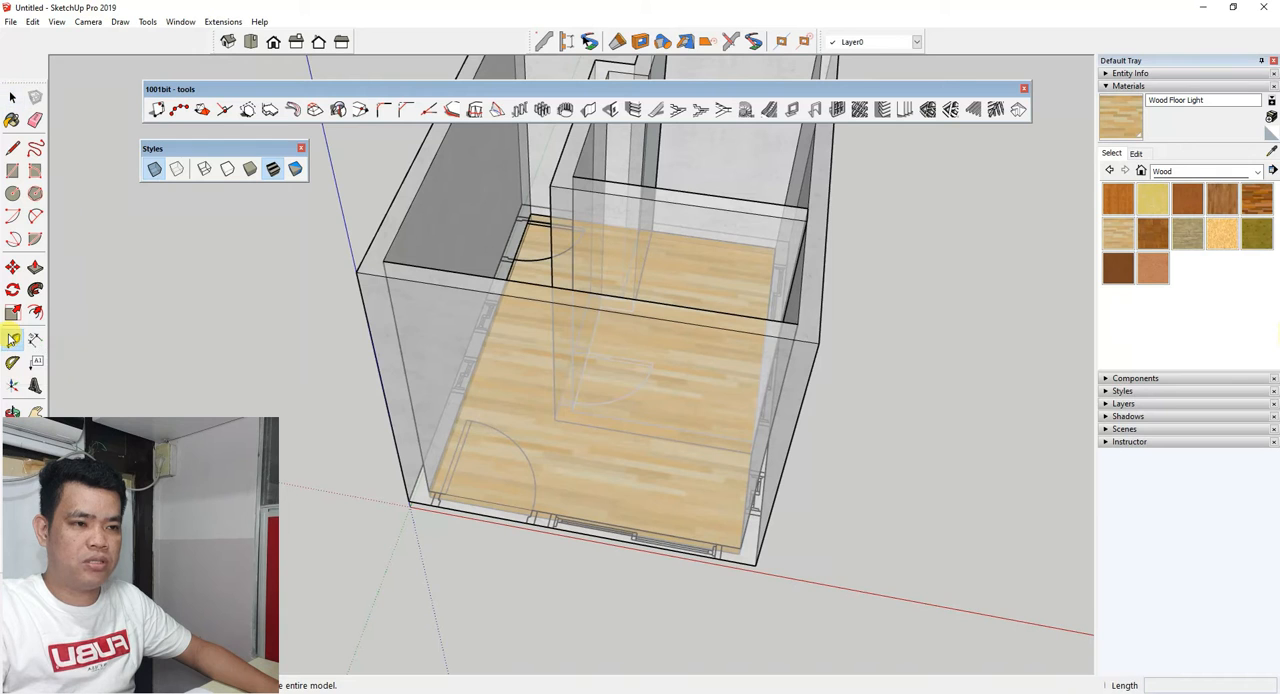
{"action": "mouse_move", "coordinate": [360, 434]}
{"action": "middle_mouse_down"}
{"action": "mouse_move", "coordinate": [389, 503]}
{"action": "mouse_move", "coordinate": [300, 363]}
{"action": "mouse_move", "coordinate": [362, 340]}
{"action": "middle_mouse_up"}
{"action": "left_click", "coordinate": [353, 333]}
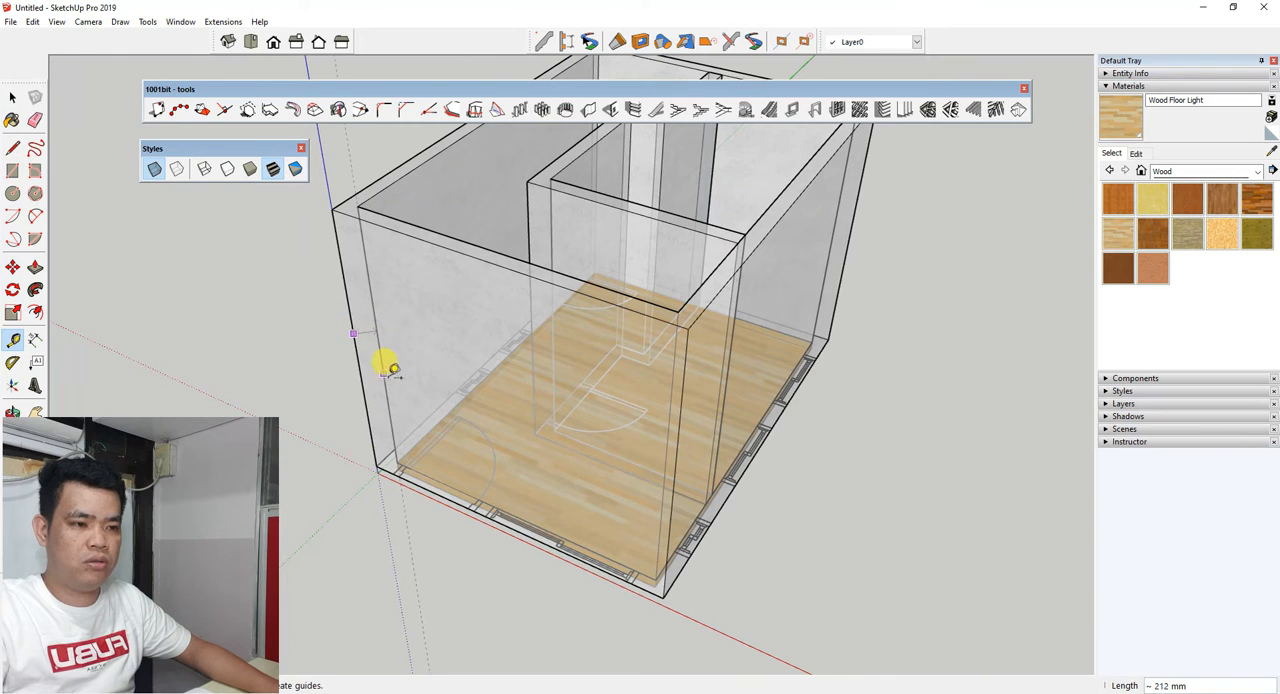
{"action": "scroll", "coordinate": [397, 410], "scroll_direction": "up", "scroll_amount": 8}
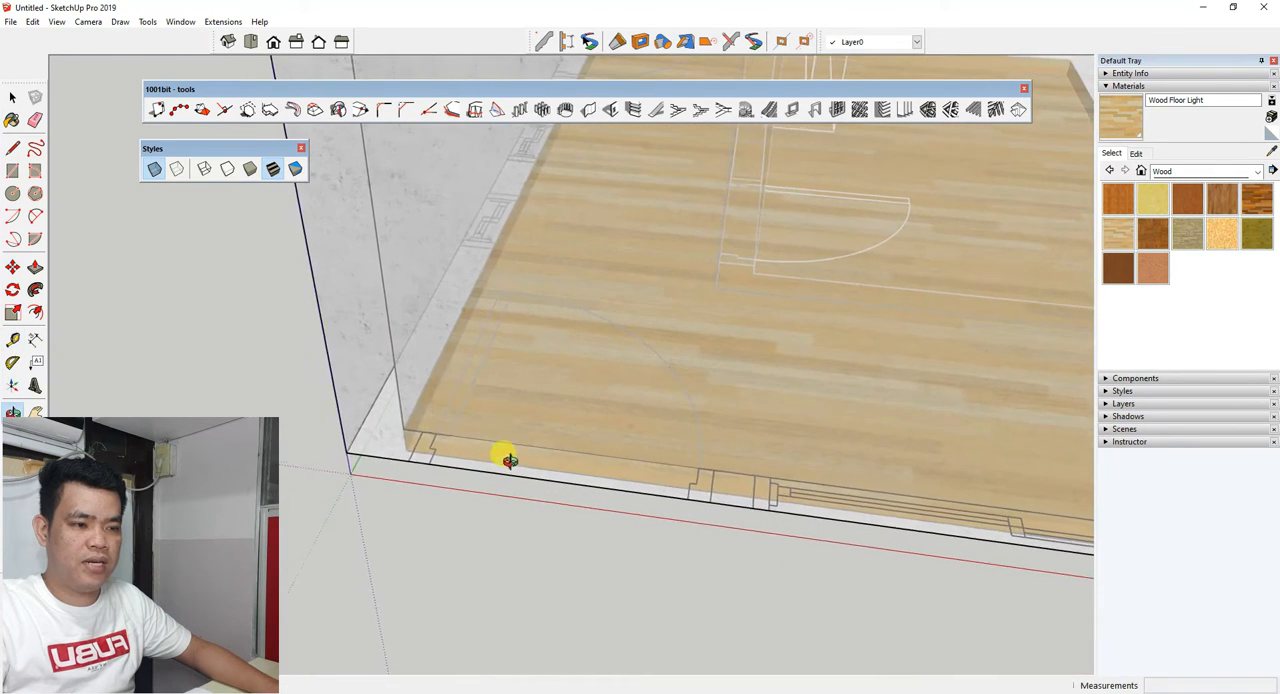
{"action": "scroll", "coordinate": [398, 450], "scroll_direction": "up", "scroll_amount": 2}
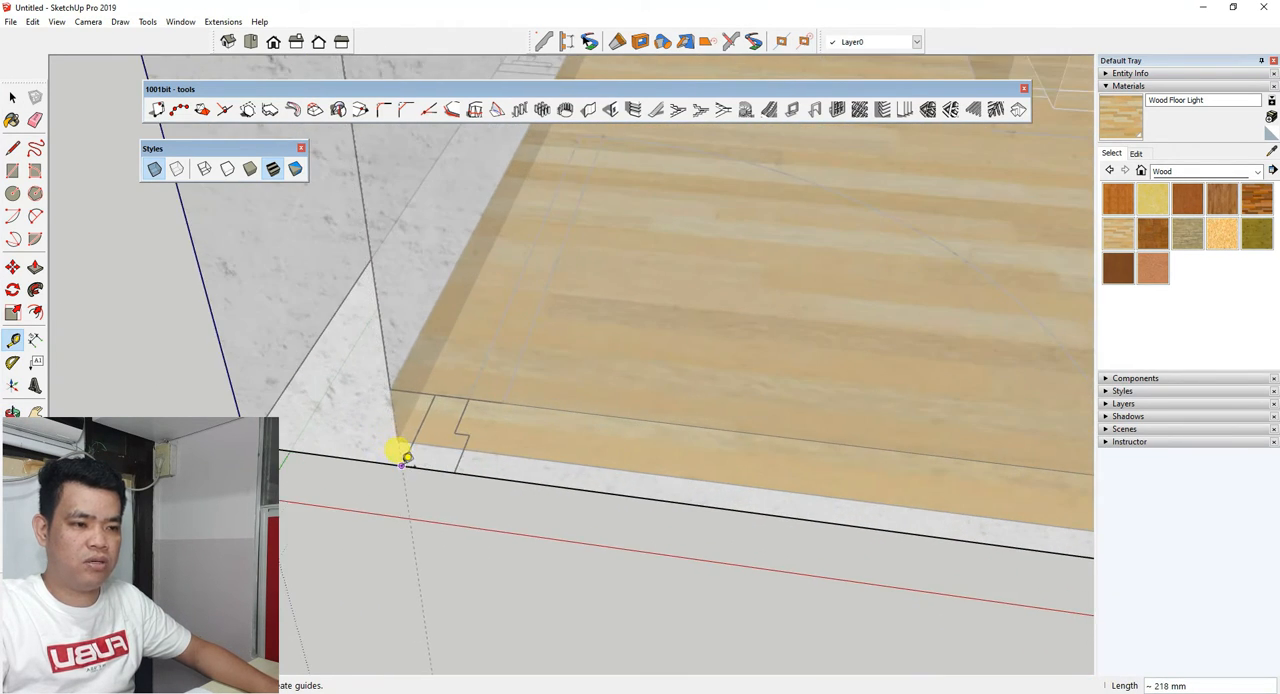
{"action": "scroll", "coordinate": [337, 403], "scroll_direction": "down", "scroll_amount": 3}
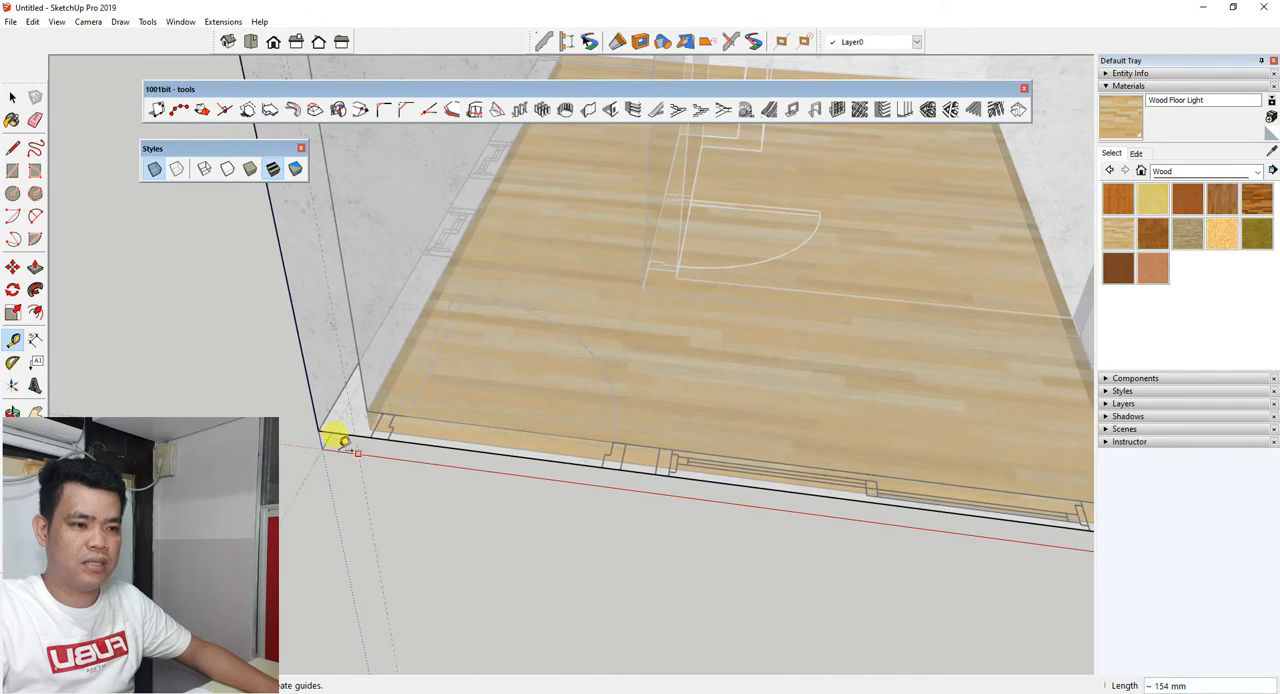
{"action": "scroll", "coordinate": [398, 427], "scroll_direction": "up", "scroll_amount": 3}
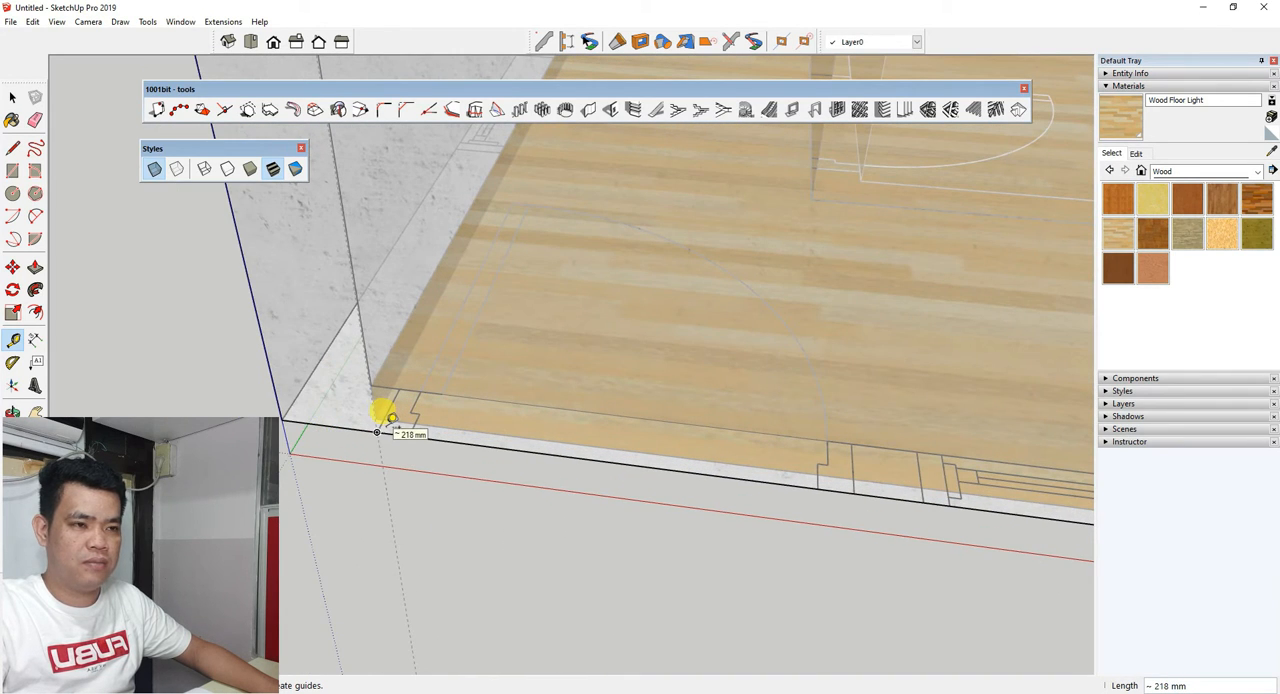
{"action": "scroll", "coordinate": [386, 416], "scroll_direction": "down", "scroll_amount": 6}
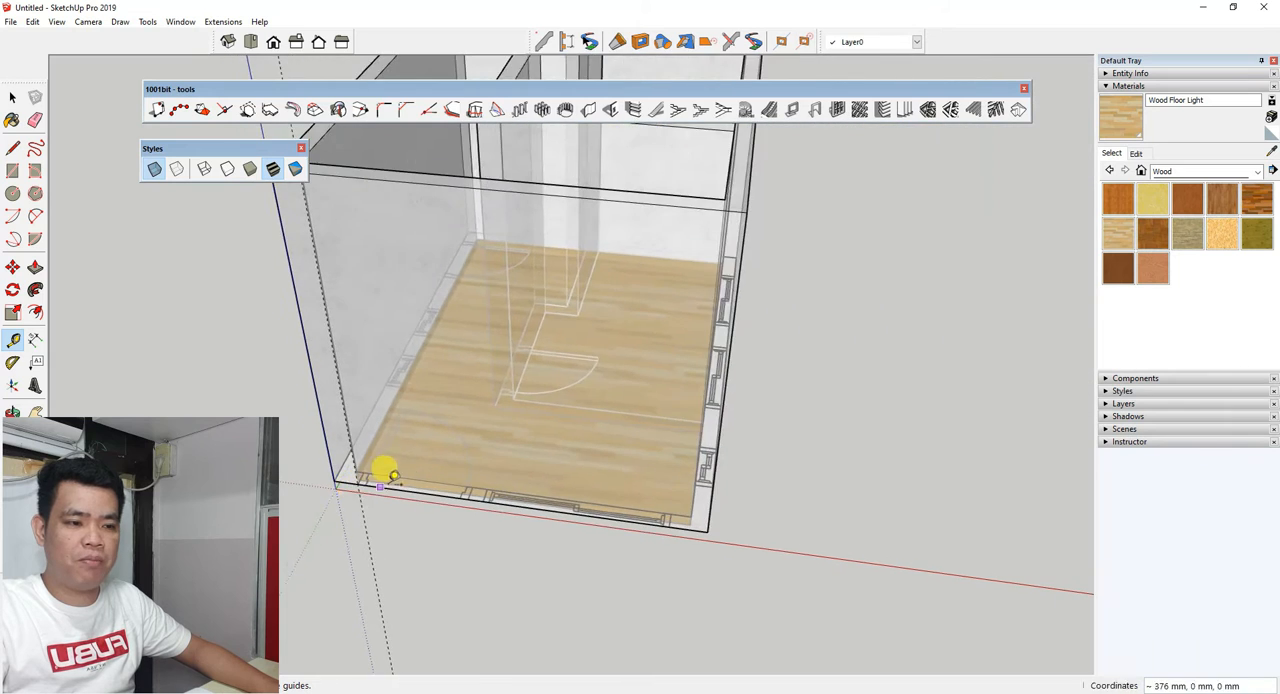
Measure the entrance door's width from the guide along the front wall and check the width setting for wall openings.
{"action": "scroll", "coordinate": [405, 432], "scroll_direction": "up", "scroll_amount": 6}
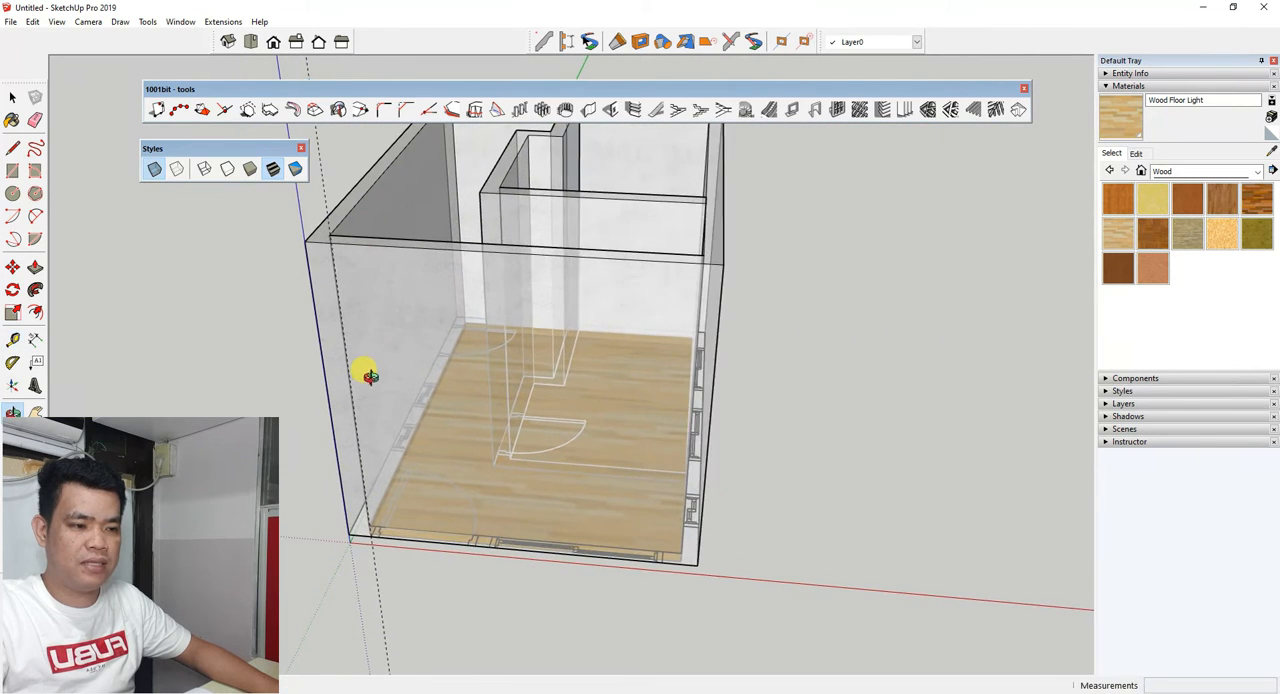
{"action": "scroll", "coordinate": [376, 545], "scroll_direction": "up", "scroll_amount": 4}
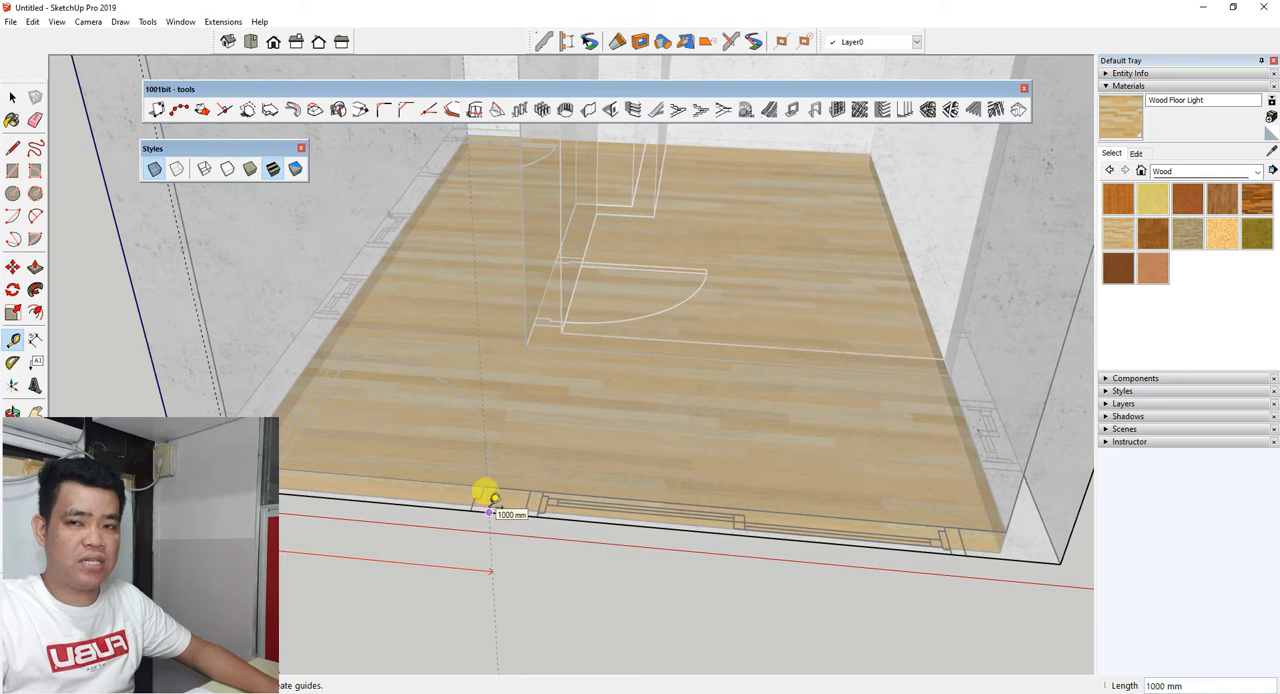
{"action": "scroll", "coordinate": [486, 503], "scroll_direction": "down", "scroll_amount": 5}
{"action": "scroll", "coordinate": [367, 497], "scroll_direction": "up", "scroll_amount": 4}
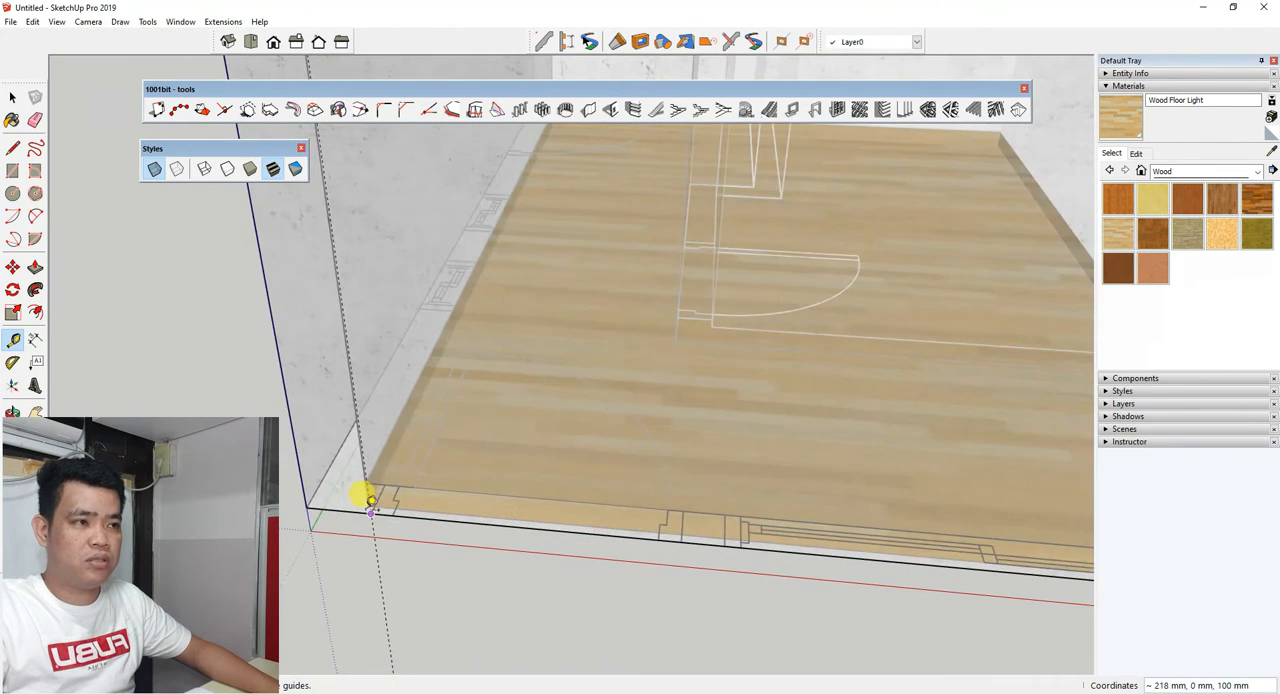
{"action": "scroll", "coordinate": [391, 529], "scroll_direction": "down", "scroll_amount": 5}
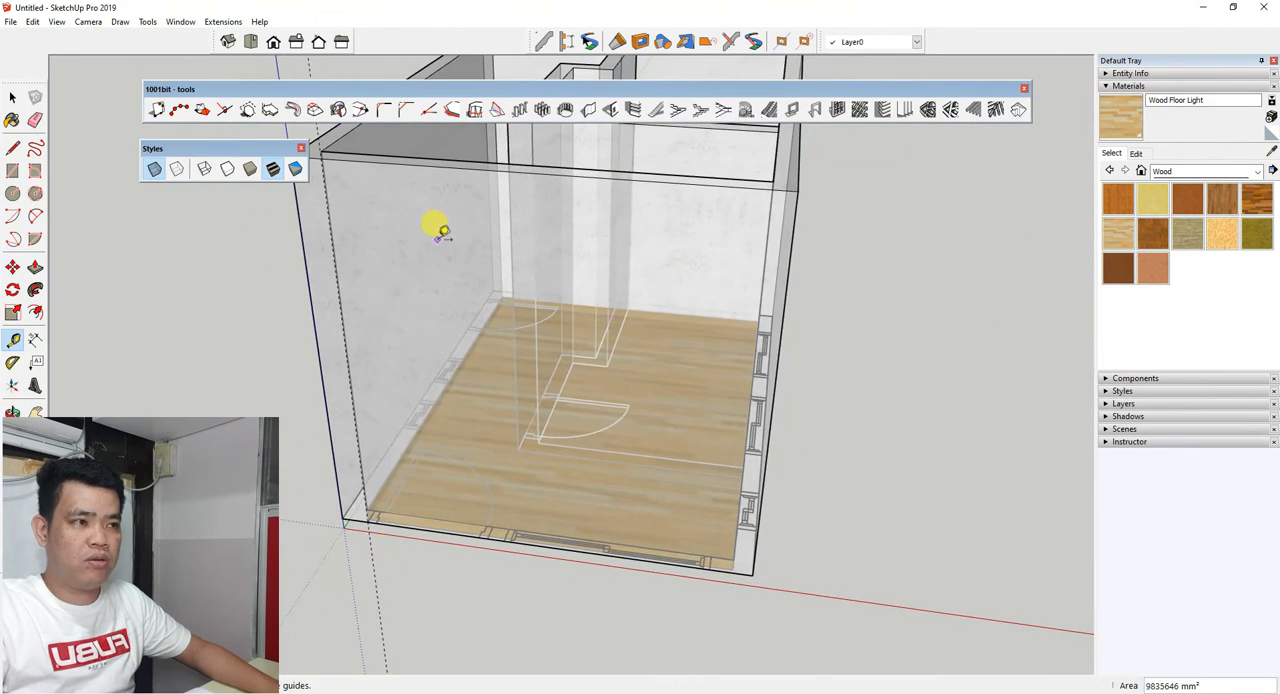
{"action": "left_click", "coordinate": [612, 110]}
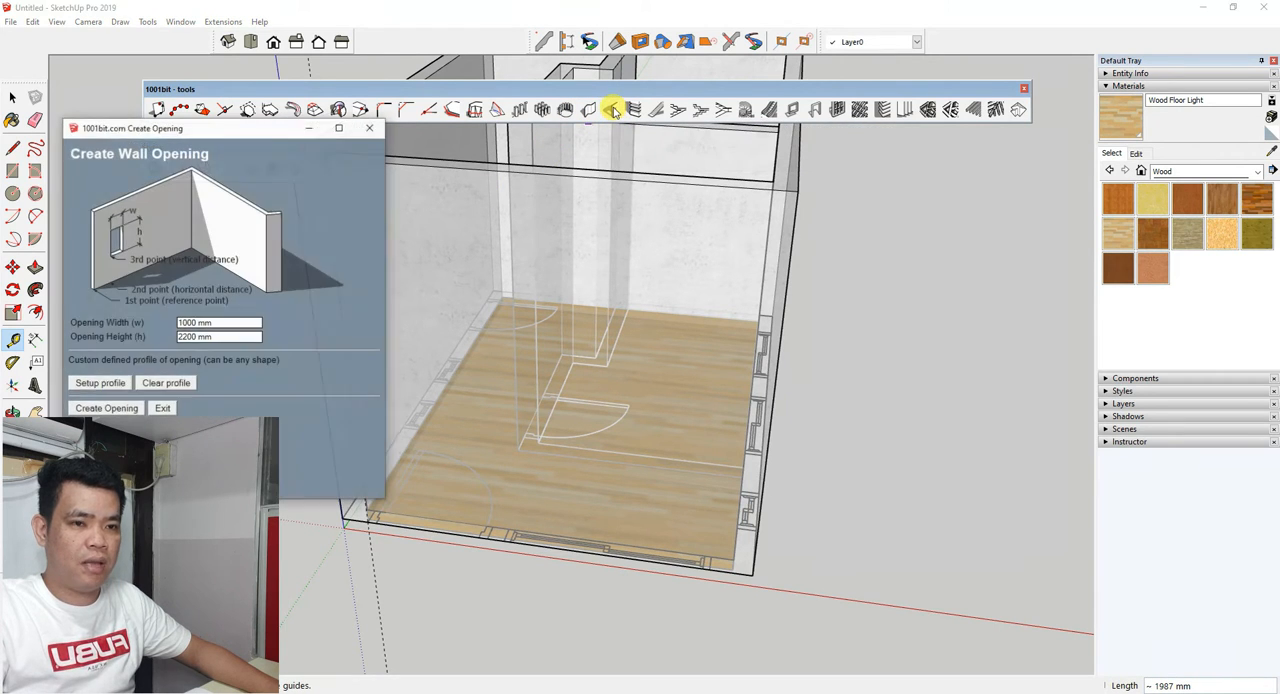
{"action": "left_click", "coordinate": [220, 325]}
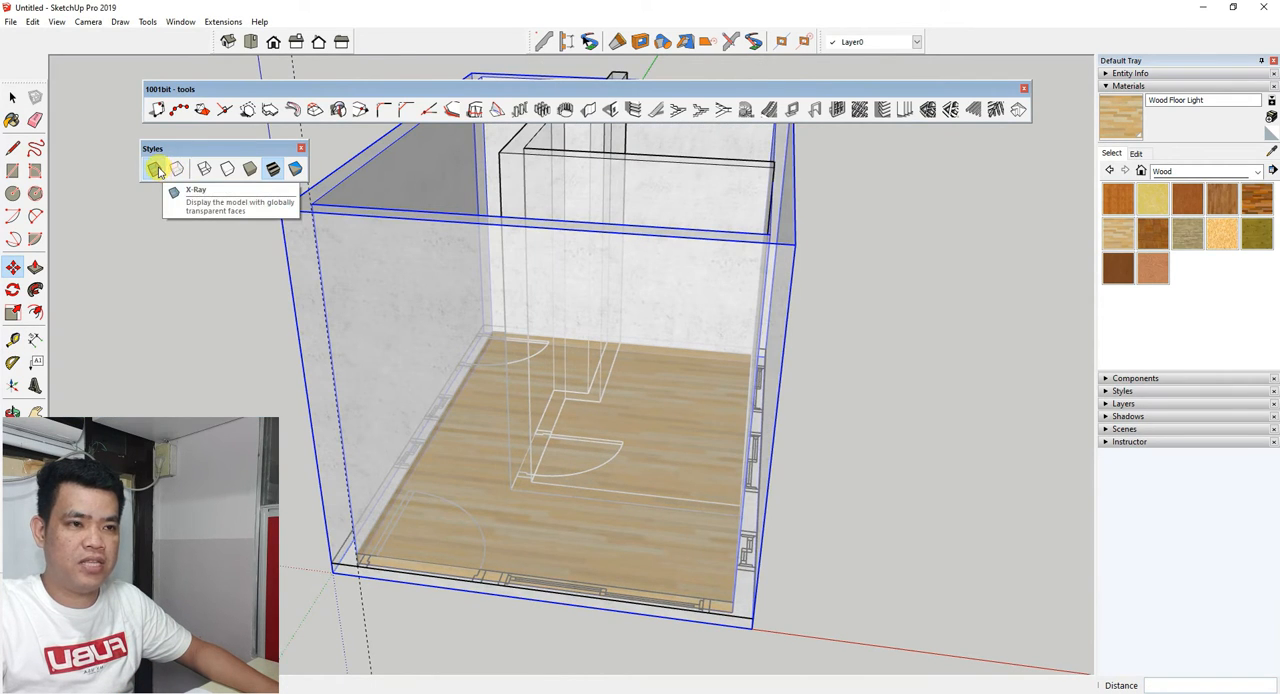
Turn off the X-Ray style so the front wall shows as a solid face.
{"action": "left_click", "coordinate": [155, 168]}
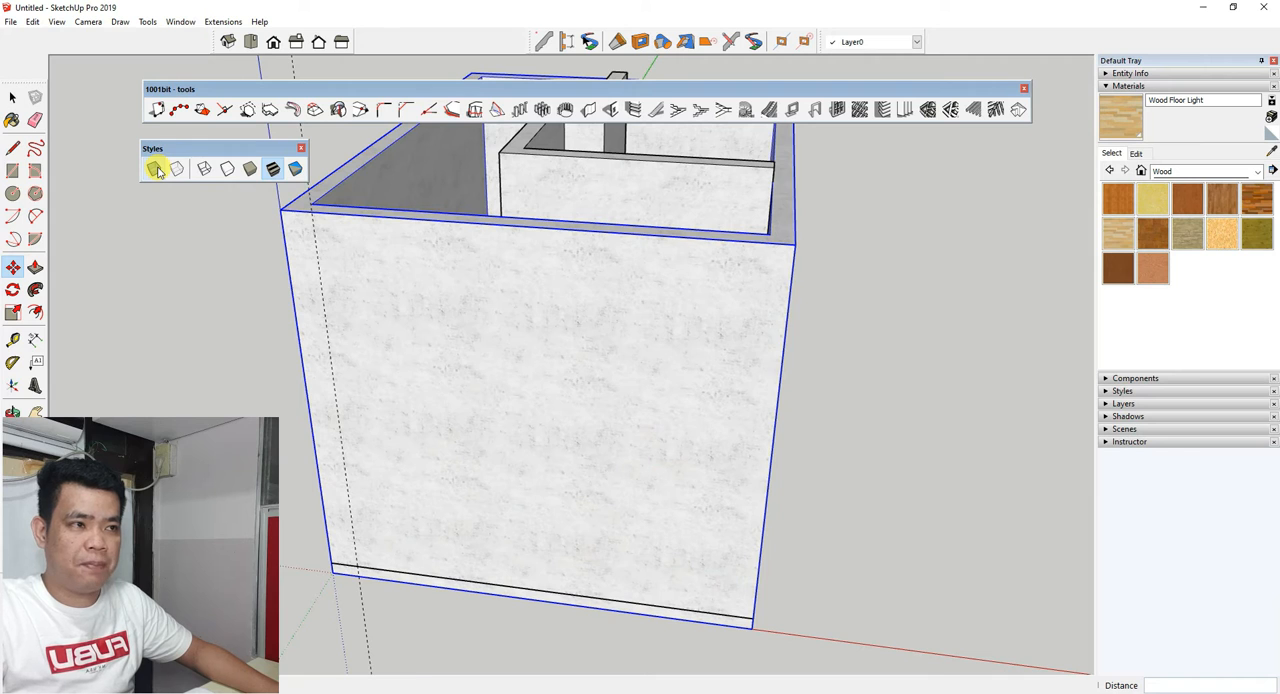
{"action": "scroll", "coordinate": [443, 543], "scroll_direction": "down", "scroll_amount": 3}
{"action": "scroll", "coordinate": [389, 513], "scroll_direction": "up", "scroll_amount": 1}
{"action": "middle_click_drag", "start_coordinate": [389, 511], "coordinate": [387, 480]}
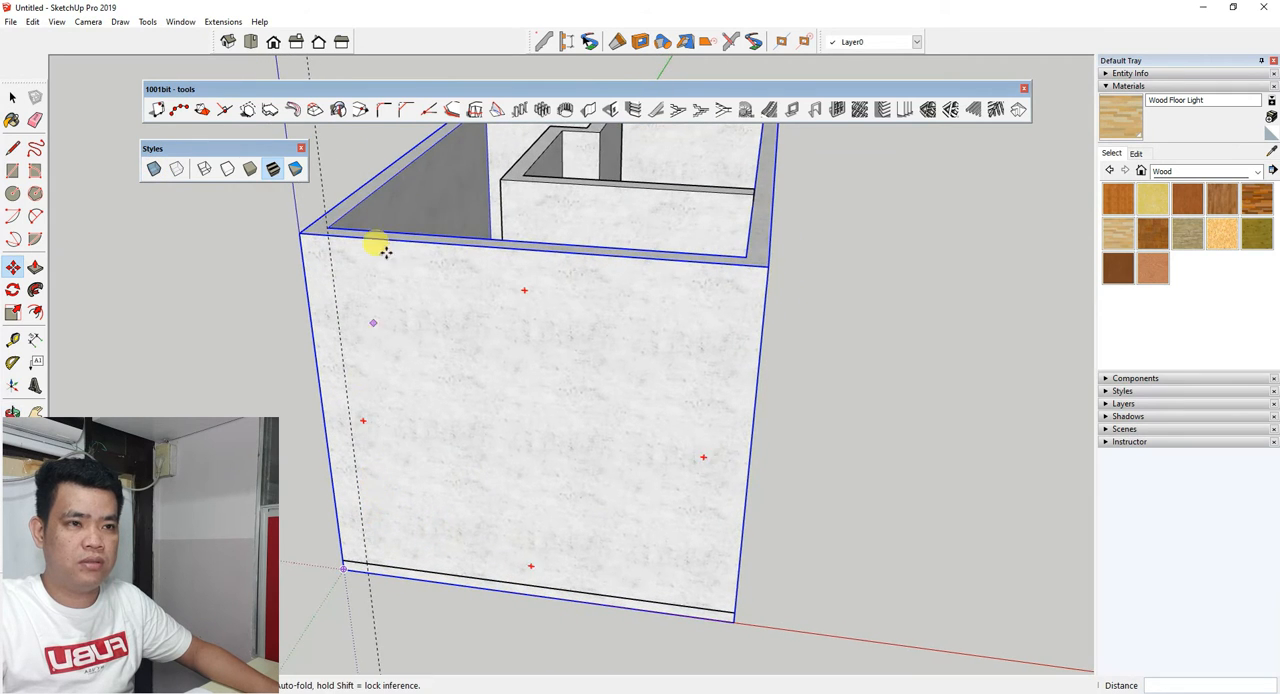
Cut a 1000 mm wide, 2200 mm high wall opening in the front wall, starting where the vertical guide meets the wall's base line.
{"action": "left_click", "coordinate": [609, 111]}
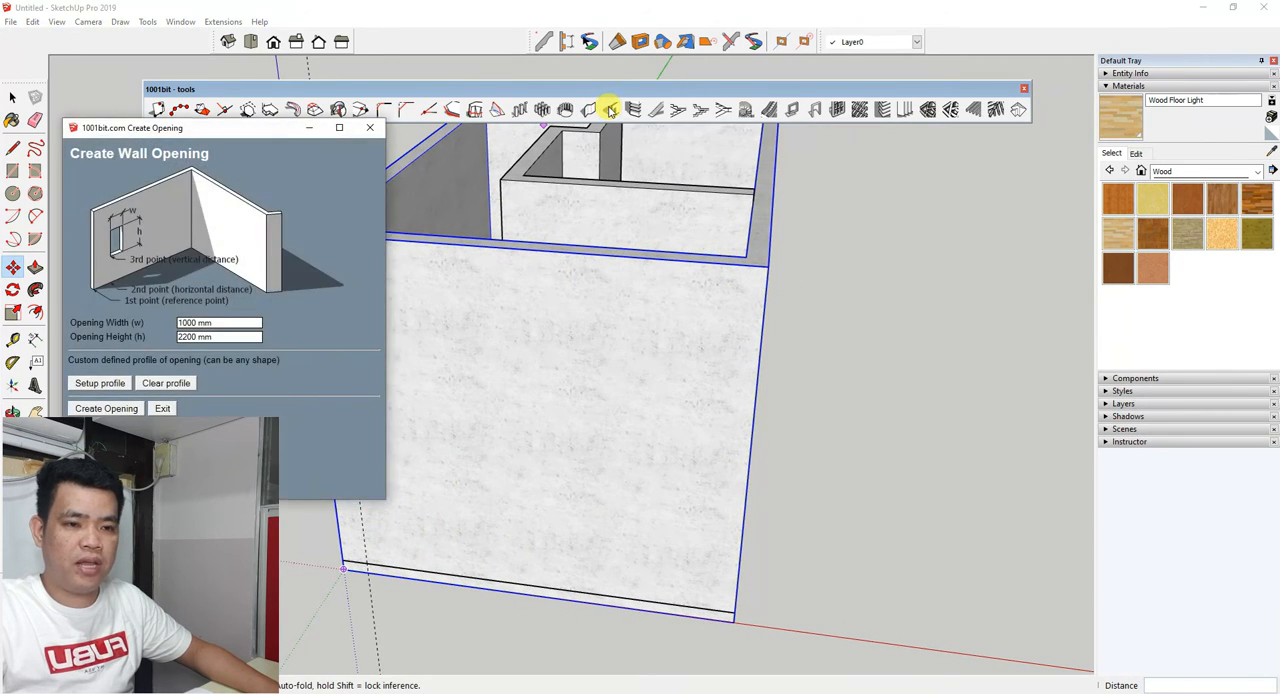
{"action": "left_click", "coordinate": [88, 411]}
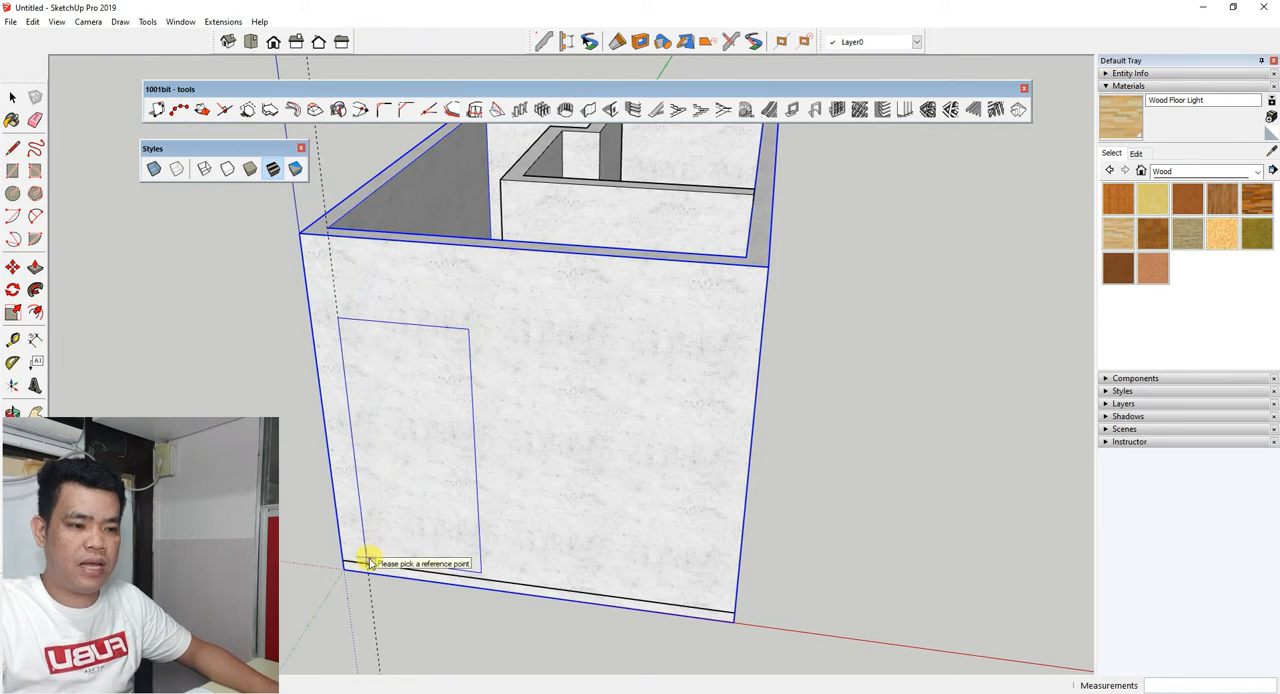
{"action": "scroll", "coordinate": [370, 575], "scroll_direction": "up", "scroll_amount": 2}
{"action": "scroll", "coordinate": [370, 575], "scroll_direction": "up", "scroll_amount": 2}
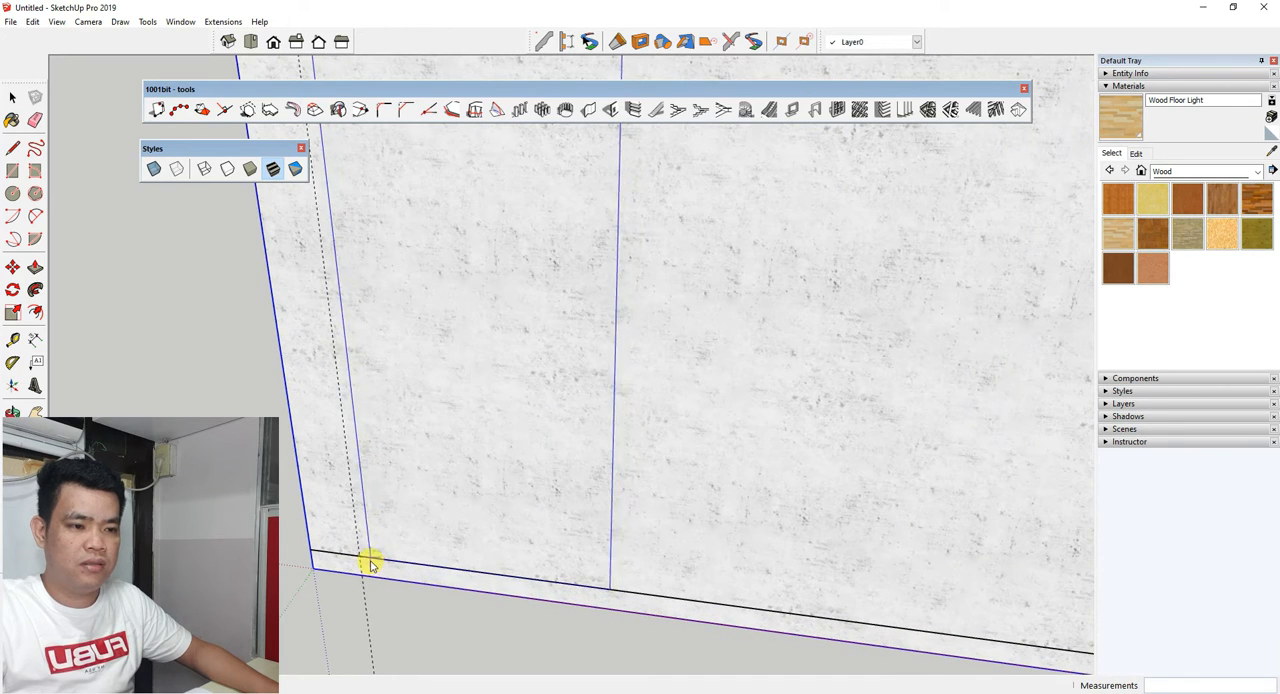
{"action": "scroll", "coordinate": [352, 520], "scroll_direction": "down", "scroll_amount": 3}
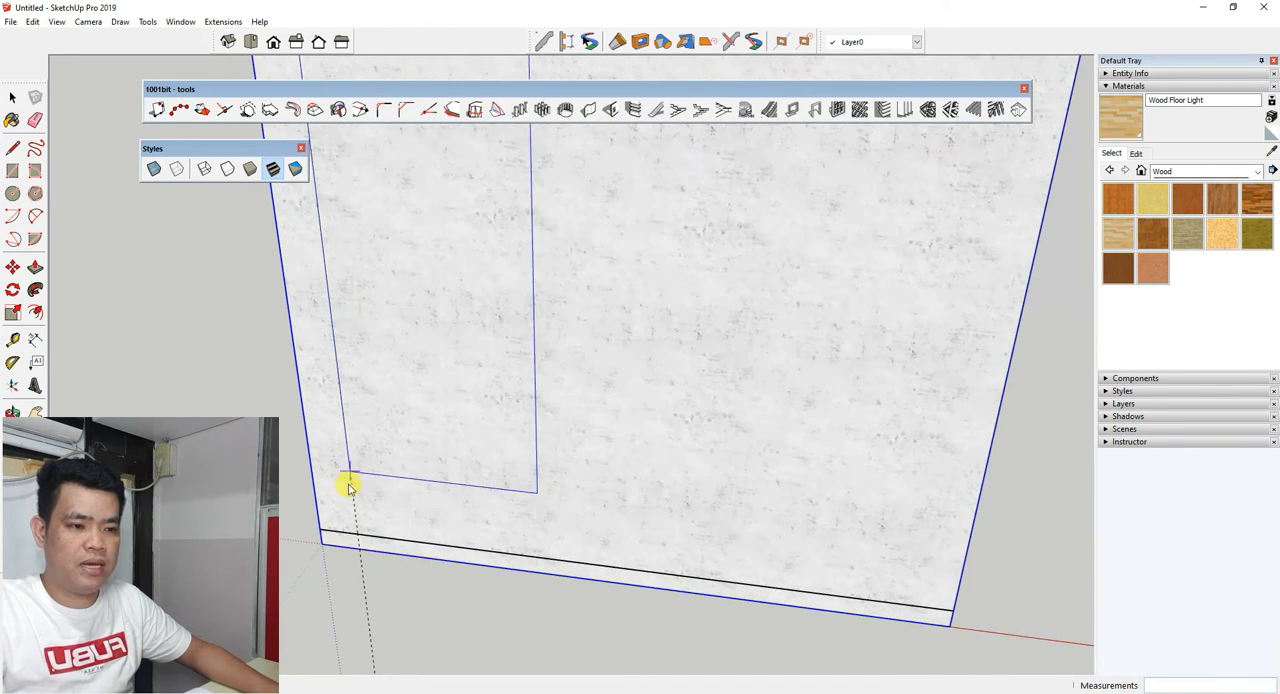
{"action": "scroll", "coordinate": [357, 537], "scroll_direction": "up", "scroll_amount": 3}
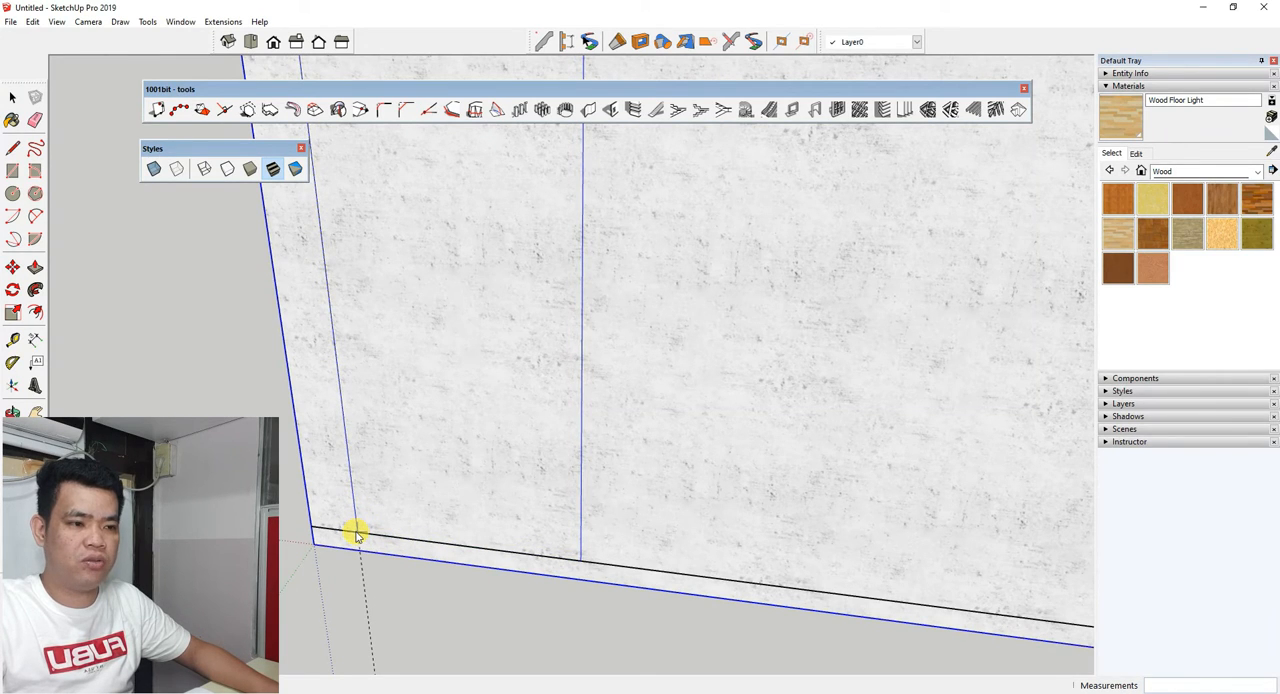
{"action": "scroll", "coordinate": [323, 591], "scroll_direction": "down", "scroll_amount": 5}
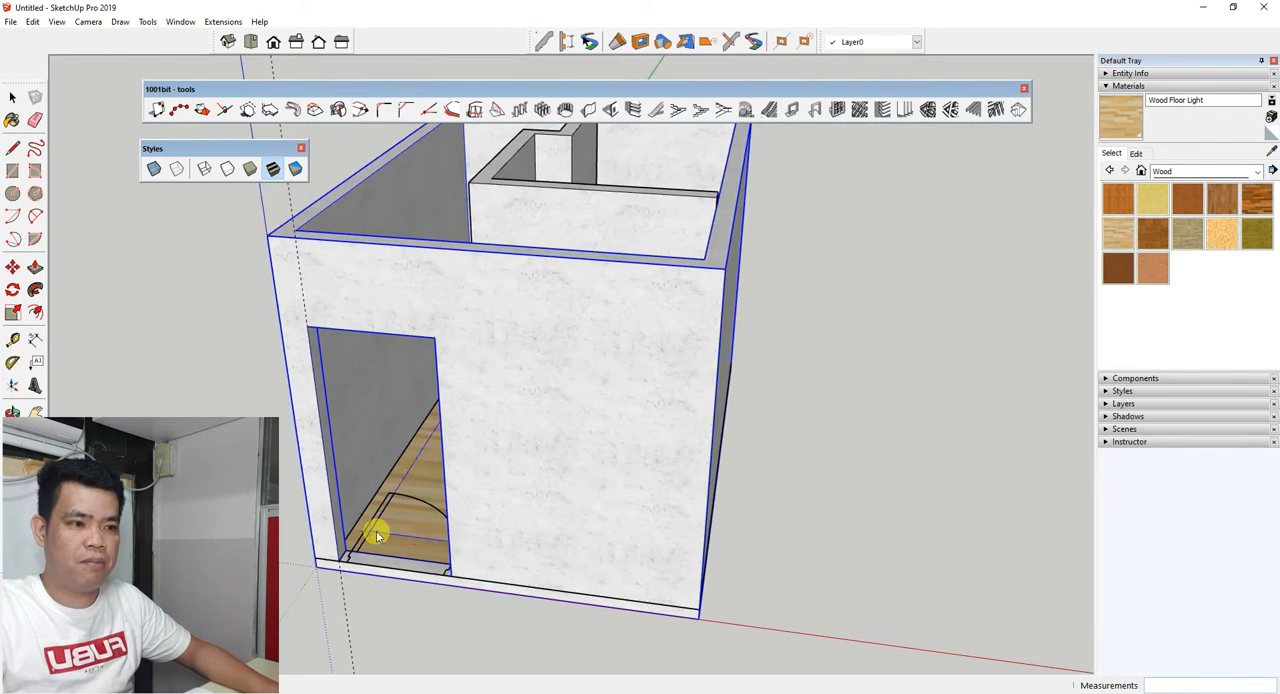
Turn on the X-Ray style to see the interior door outline beneath the partition wall.
{"action": "middle_click_drag", "start_coordinate": [378, 537], "coordinate": [578, 437]}
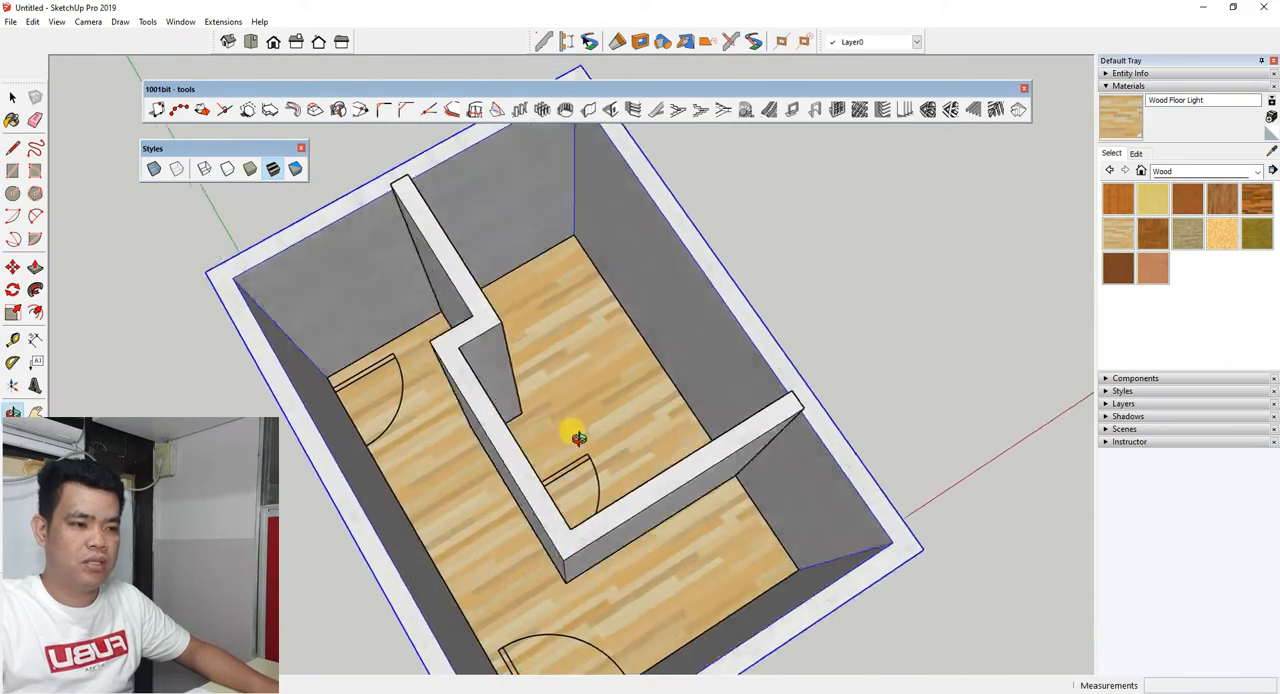
{"action": "scroll", "coordinate": [576, 470], "scroll_direction": "up", "scroll_amount": 5}
{"action": "scroll", "coordinate": [488, 520], "scroll_direction": "down", "scroll_amount": 5}
{"action": "mouse_move", "coordinate": [486, 549]}
{"action": "middle_mouse_down"}
{"action": "mouse_move", "coordinate": [667, 521]}
{"action": "mouse_move", "coordinate": [654, 463]}
{"action": "mouse_move", "coordinate": [600, 420]}
{"action": "middle_mouse_up"}
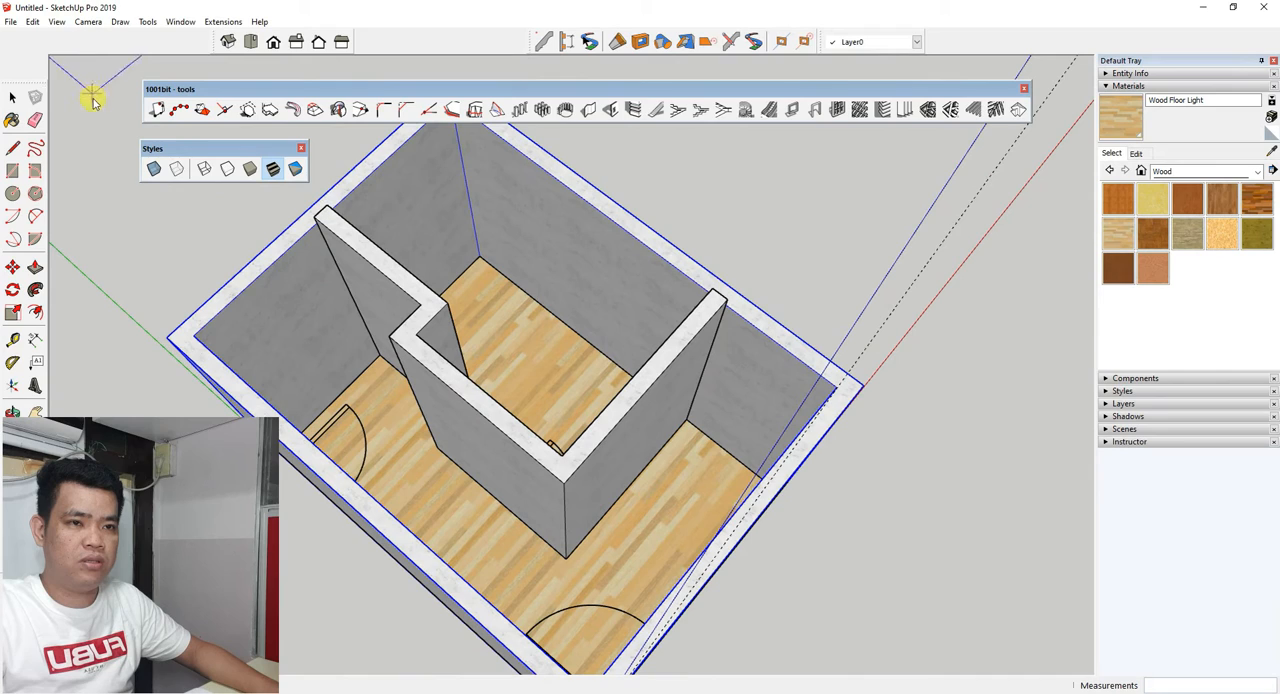
{"action": "left_click", "coordinate": [152, 172]}
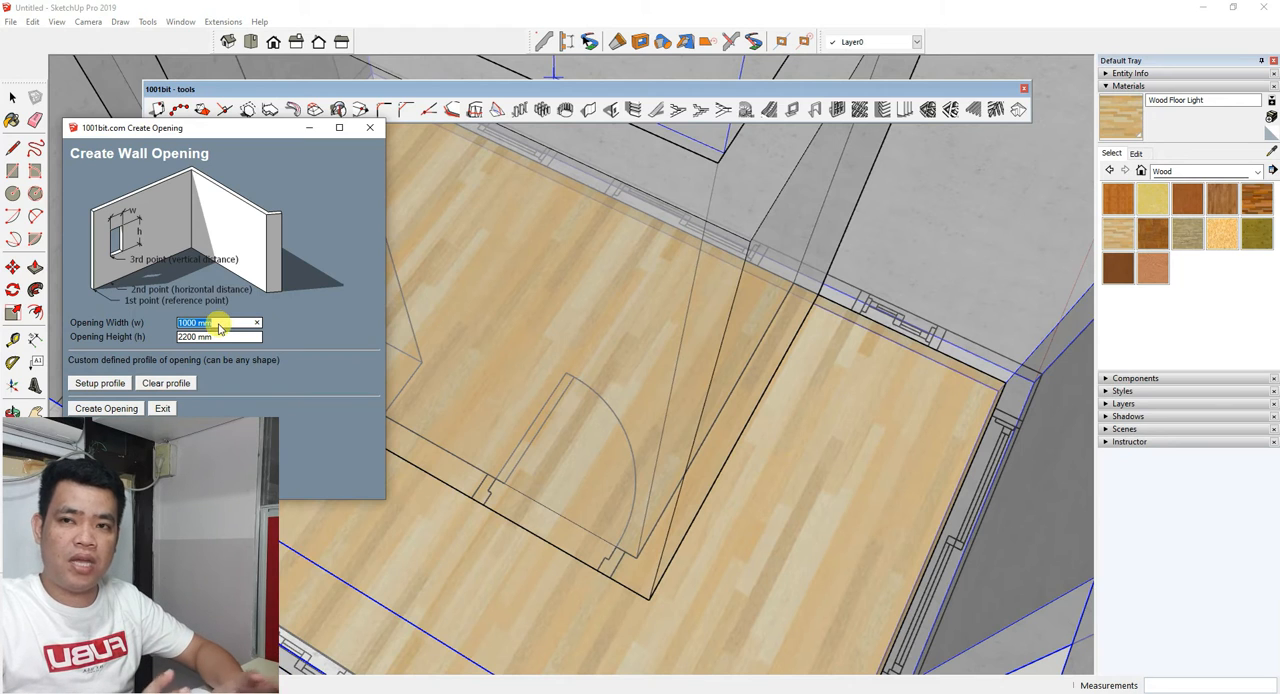
Set the wall opening's width to 800 mm for the interior door, keeping the 2200 mm height.
{"action": "left_click", "coordinate": [215, 324]}
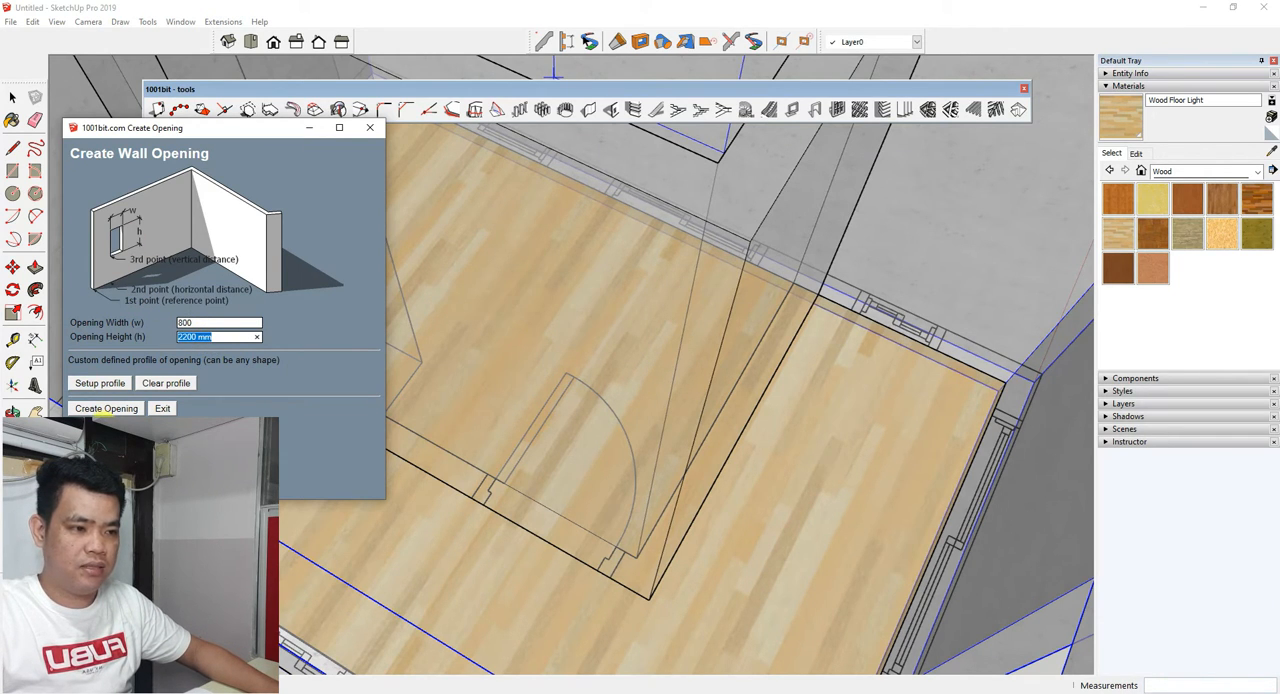
{"action": "left_click", "coordinate": [100, 409]}
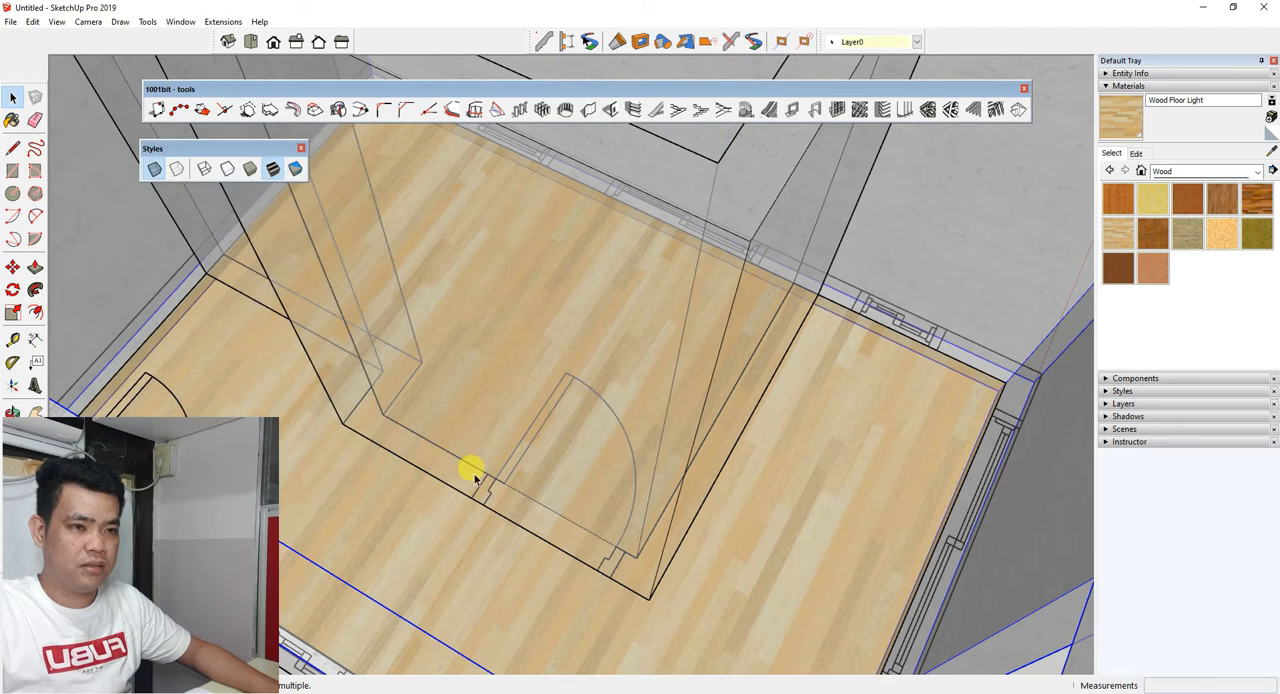
{"action": "scroll", "coordinate": [457, 500], "scroll_direction": "down", "scroll_amount": 3}
{"action": "scroll", "coordinate": [531, 523], "scroll_direction": "up", "scroll_amount": 3}
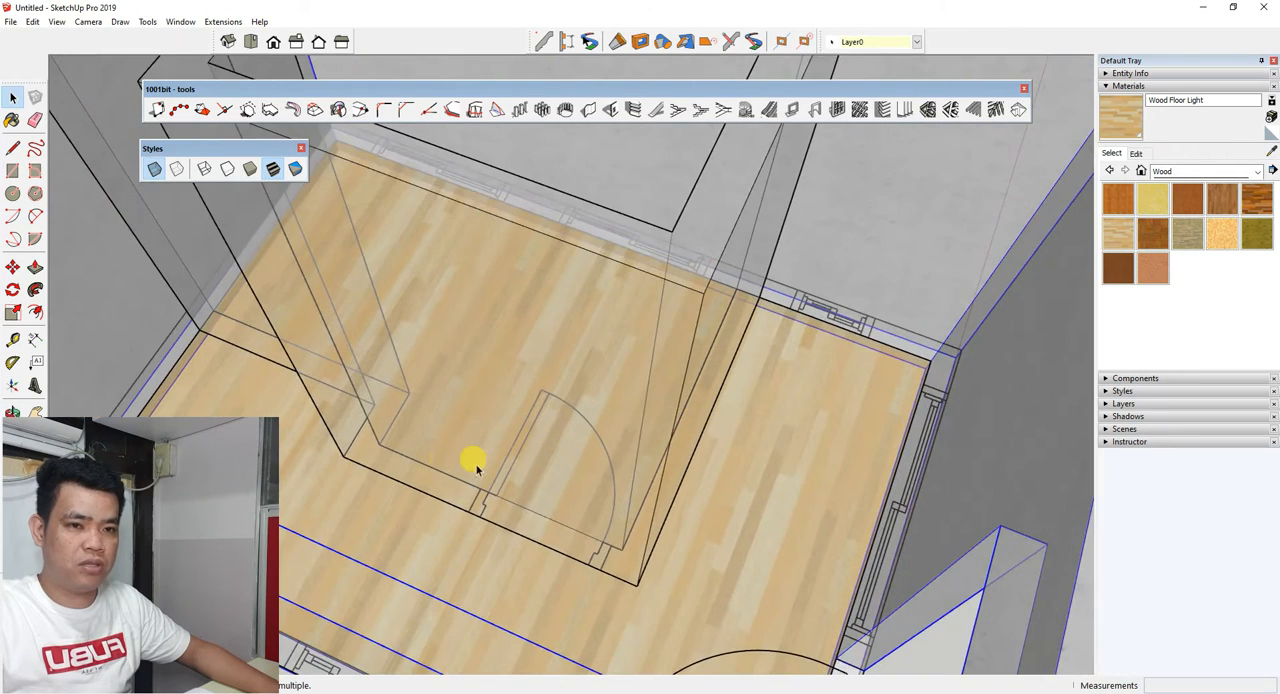
{"action": "scroll", "coordinate": [505, 518], "scroll_direction": "up", "scroll_amount": 2}
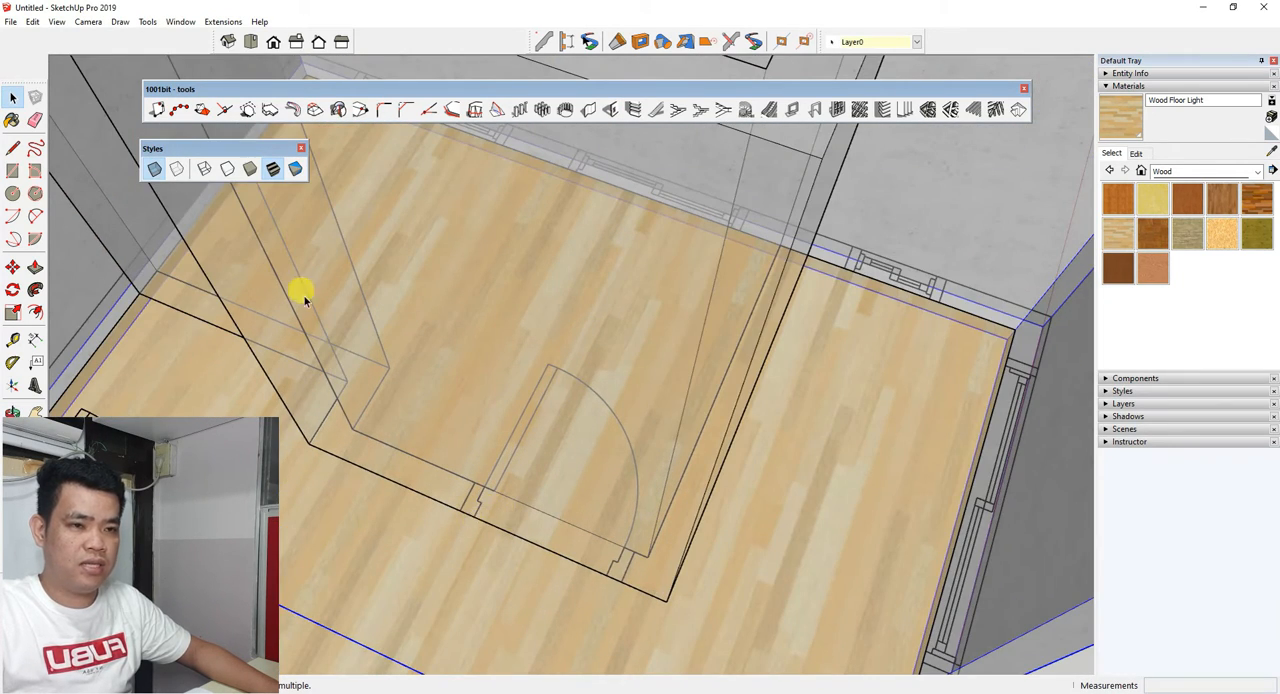
{"action": "left_click", "coordinate": [612, 110]}
{"action": "left_click", "coordinate": [88, 410]}
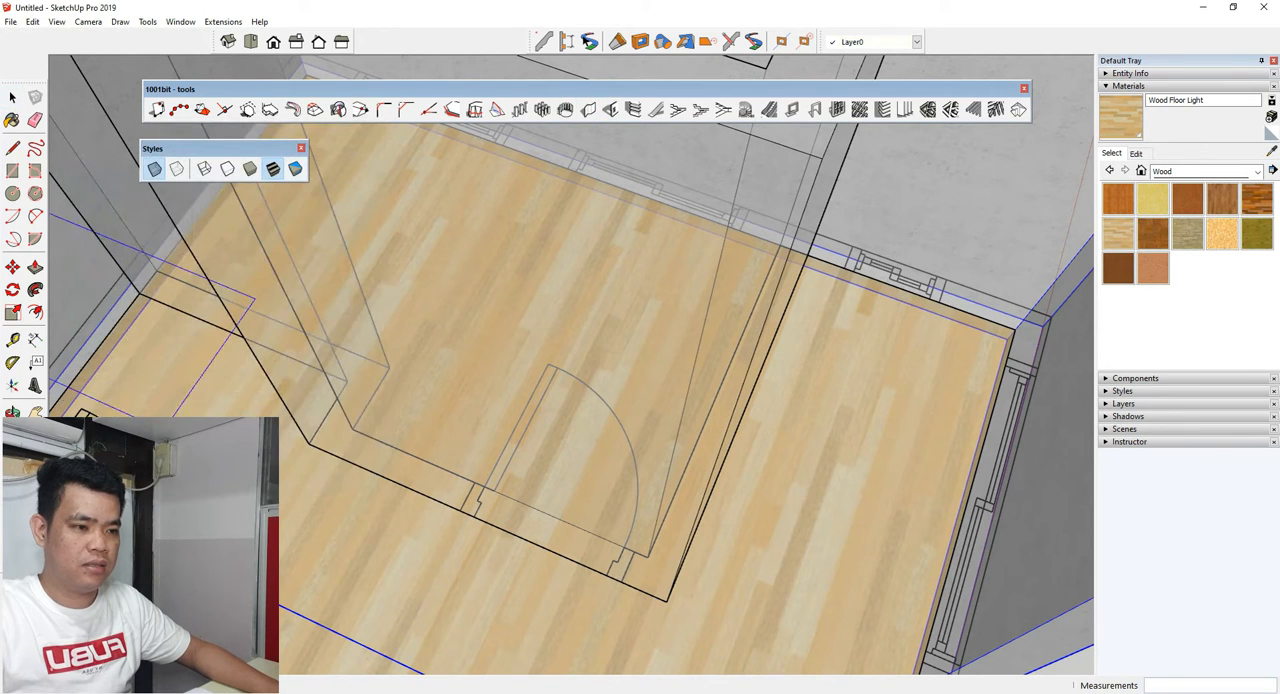
{"action": "scroll", "coordinate": [447, 540], "scroll_direction": "up", "scroll_amount": 2}
{"action": "scroll", "coordinate": [447, 540], "scroll_direction": "up", "scroll_amount": 2}
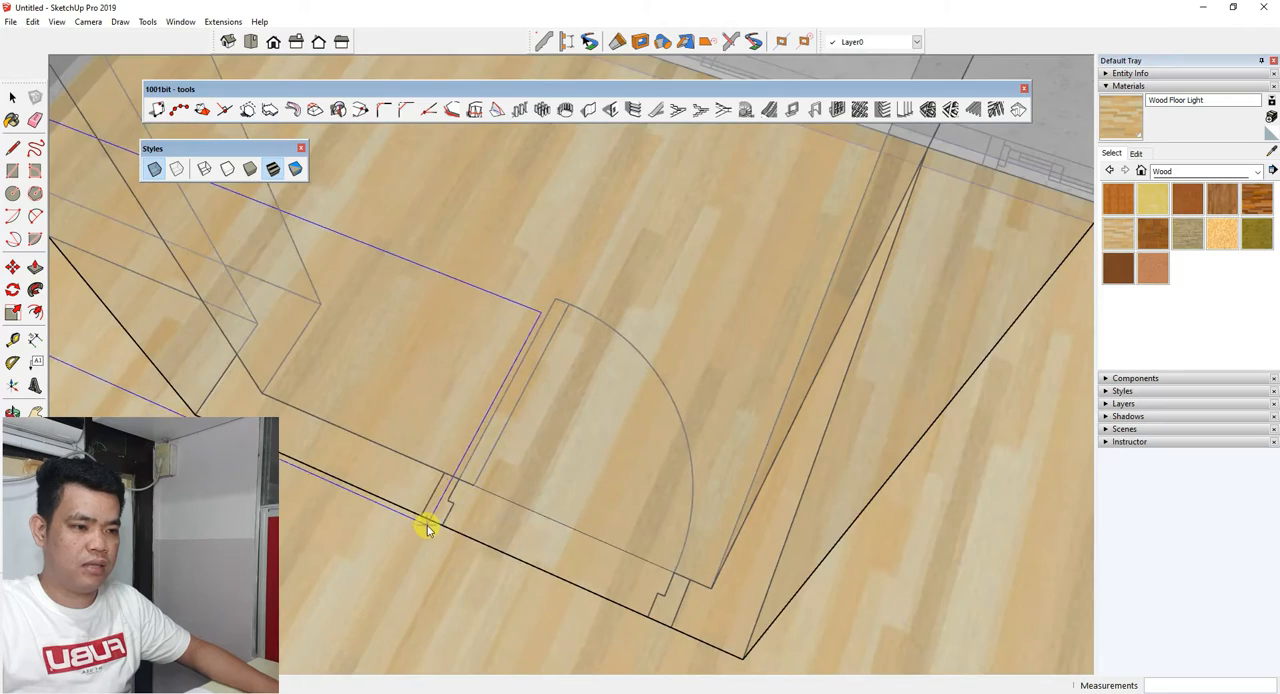
{"action": "middle_click_drag", "start_coordinate": [430, 527], "coordinate": [486, 369]}
{"action": "middle_click_drag", "start_coordinate": [480, 505], "coordinate": [350, 588]}
{"action": "scroll", "coordinate": [352, 587], "scroll_direction": "down", "scroll_amount": 3}
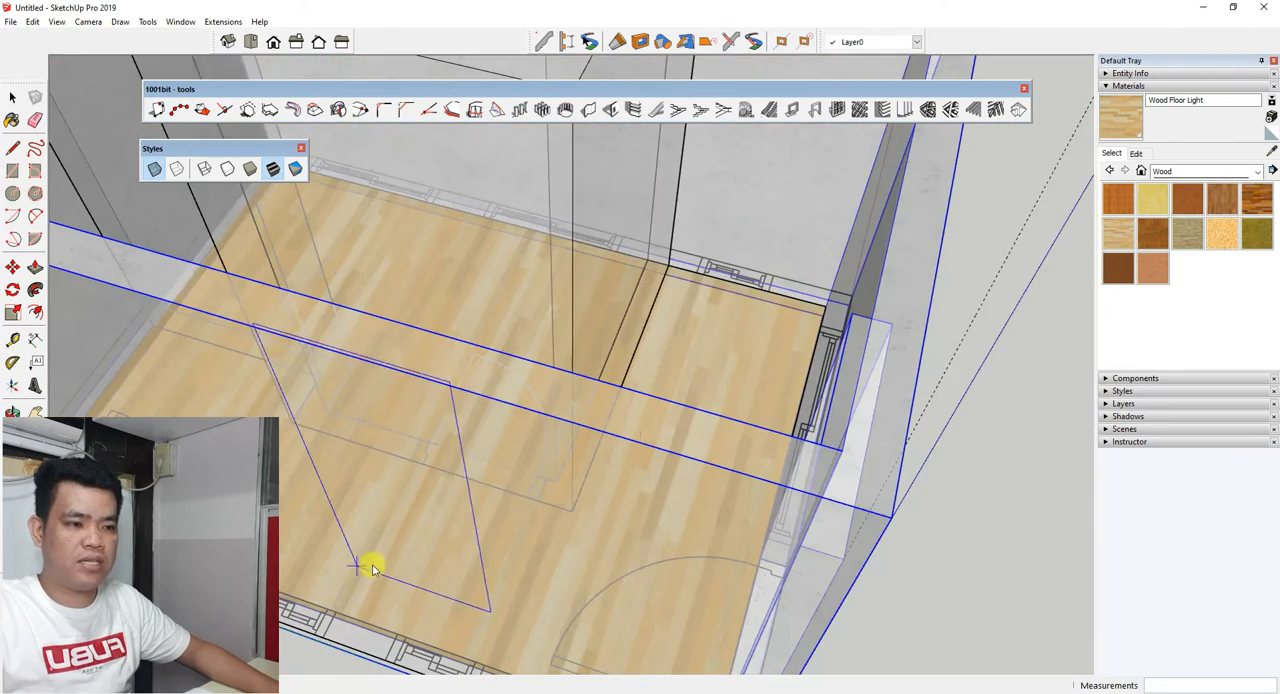
{"action": "scroll", "coordinate": [475, 455], "scroll_direction": "down", "scroll_amount": 3}
{"action": "middle_click_drag", "start_coordinate": [475, 456], "coordinate": [360, 443]}
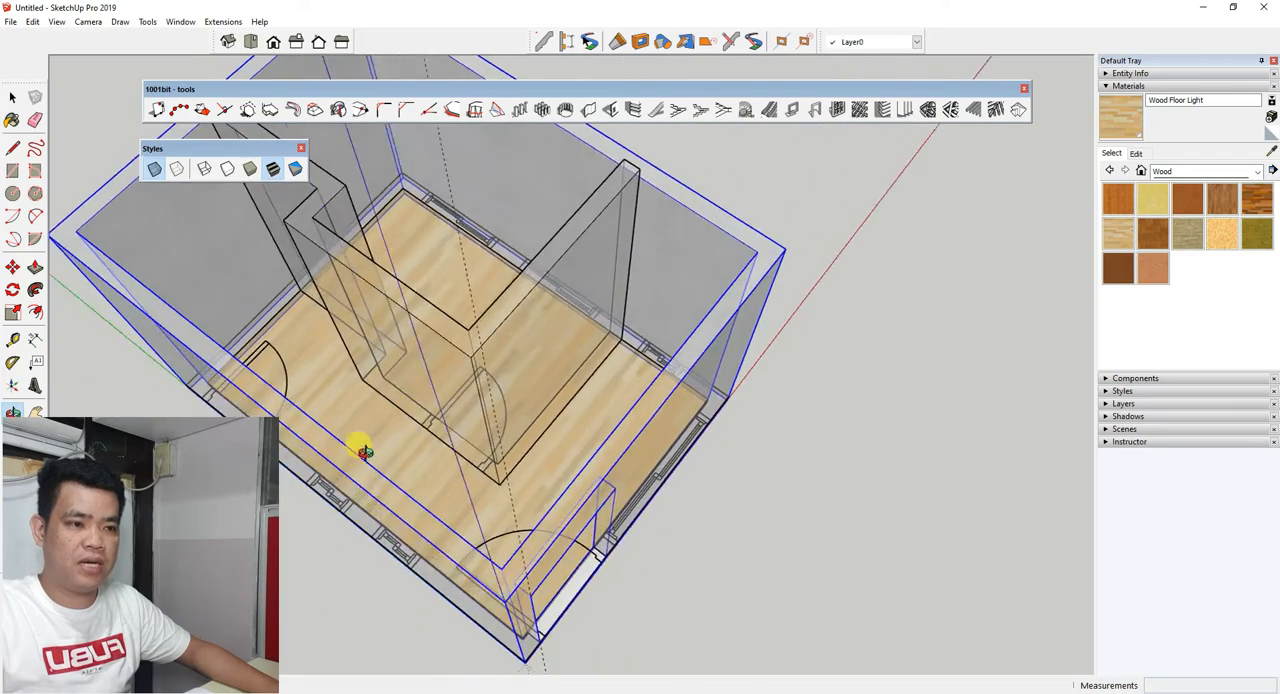
{"action": "scroll", "coordinate": [420, 440], "scroll_direction": "up", "scroll_amount": 5}
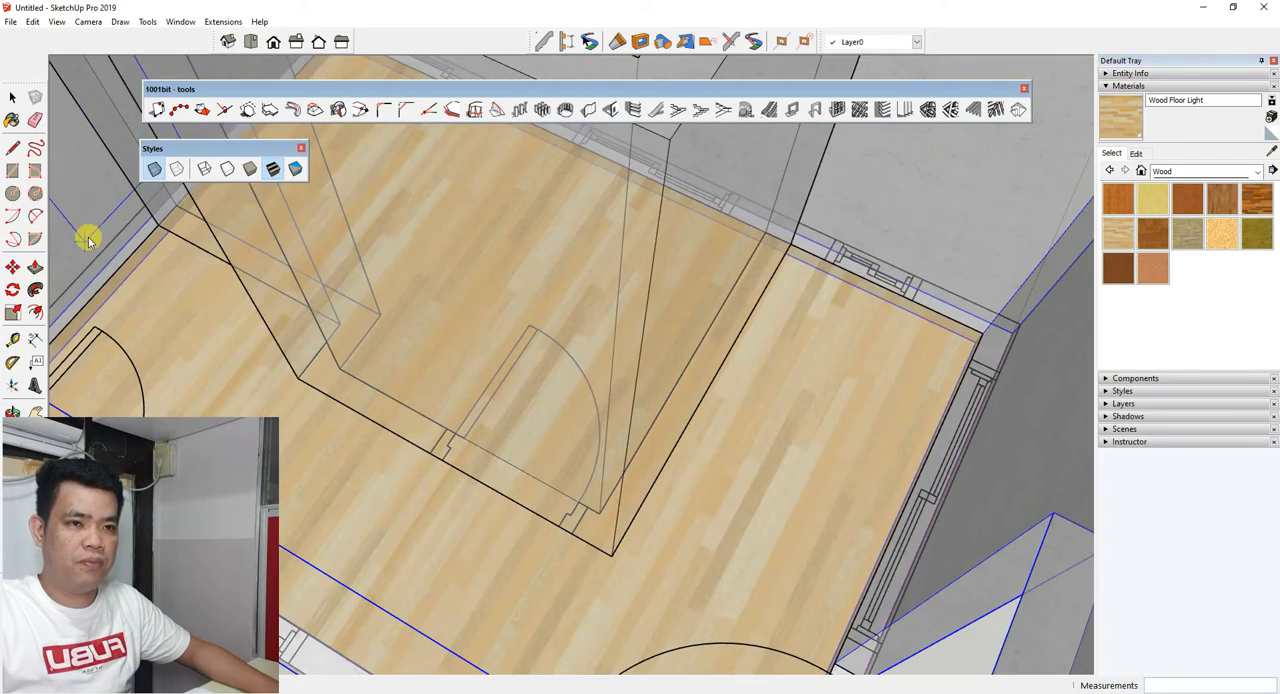
{"action": "left_click", "coordinate": [154, 168]}
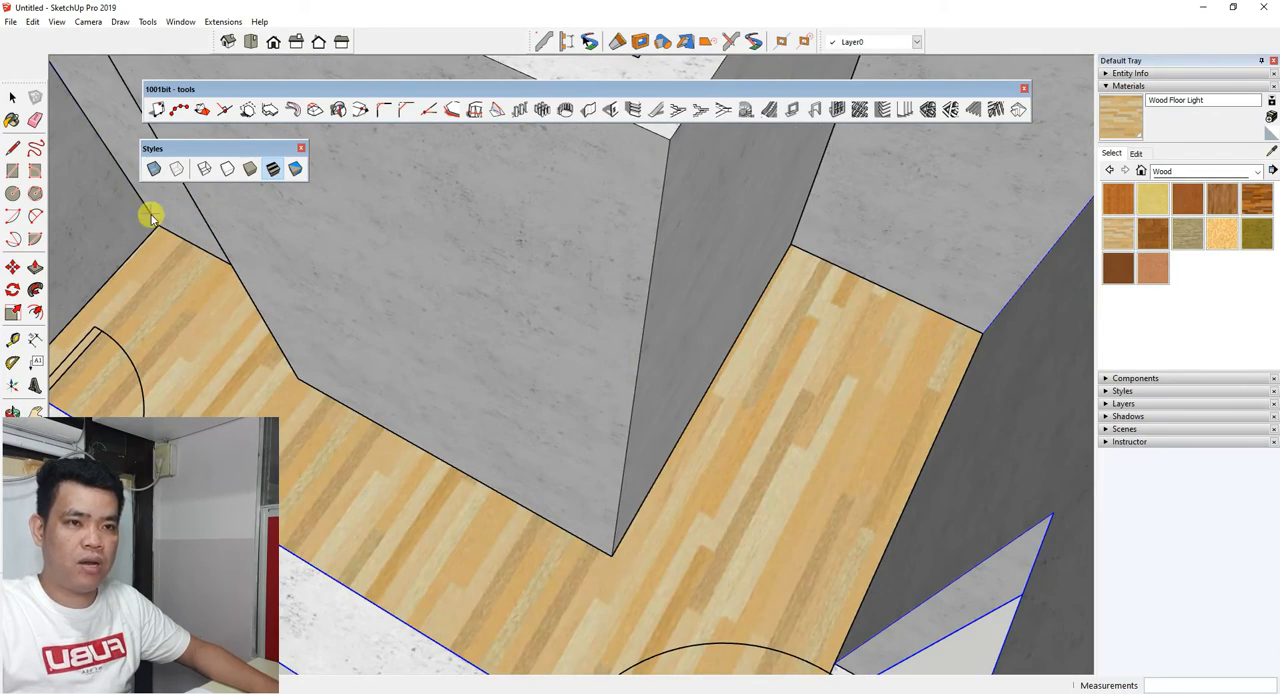
{"action": "left_click", "coordinate": [153, 171]}
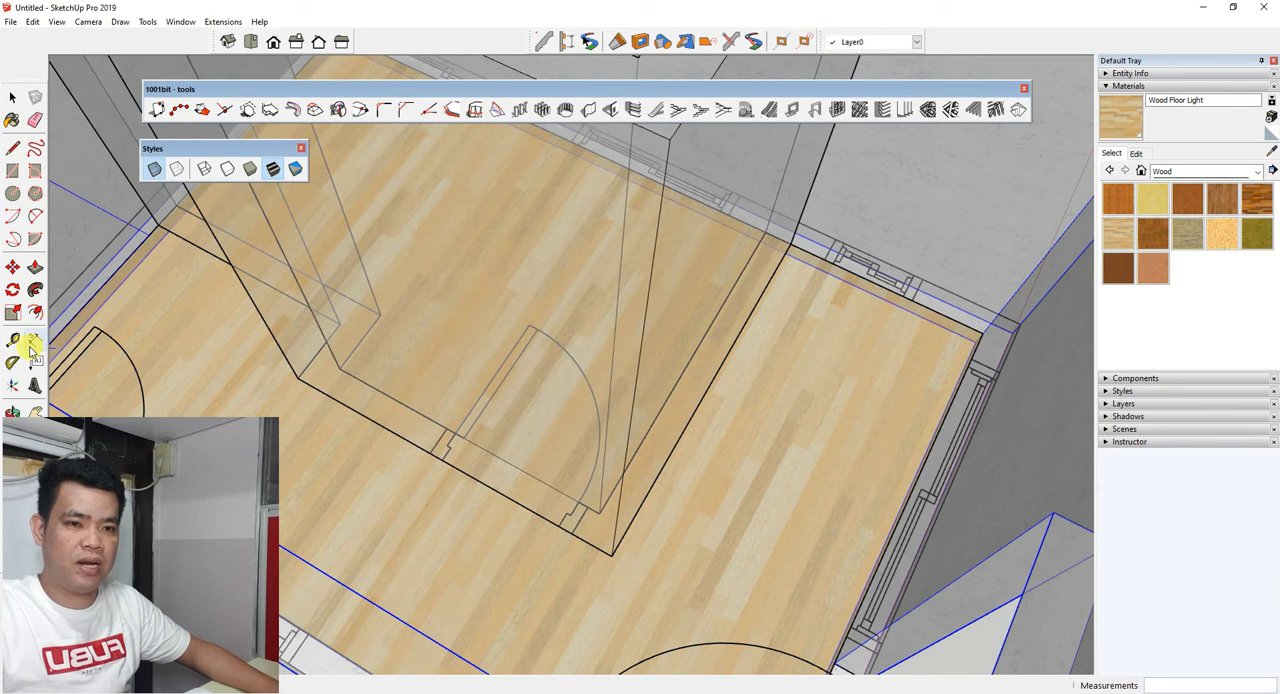
{"action": "key", "text": "space"}
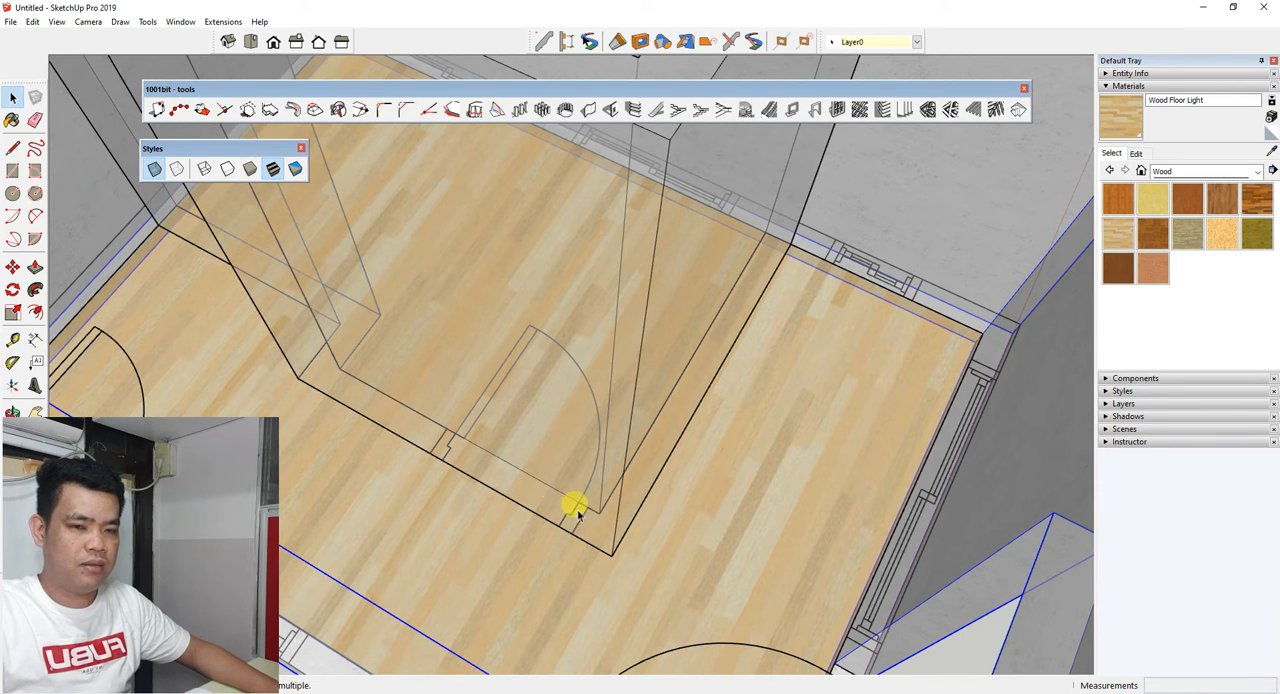
Place vertical guides about 214 mm and 1014 mm from the partition wall's outer corner edge, at both sides of the interior door.
{"action": "left_click", "coordinate": [10, 343]}
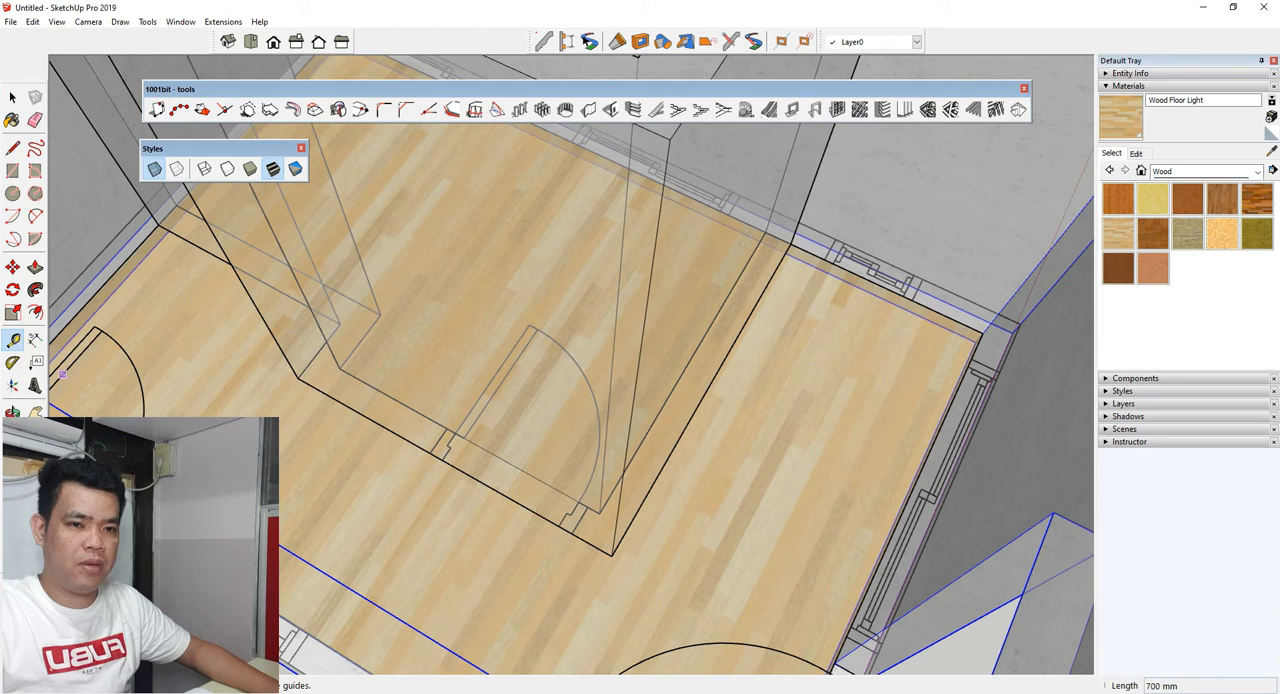
{"action": "left_click", "coordinate": [627, 448]}
{"action": "scroll", "coordinate": [560, 523], "scroll_direction": "up", "scroll_amount": 2}
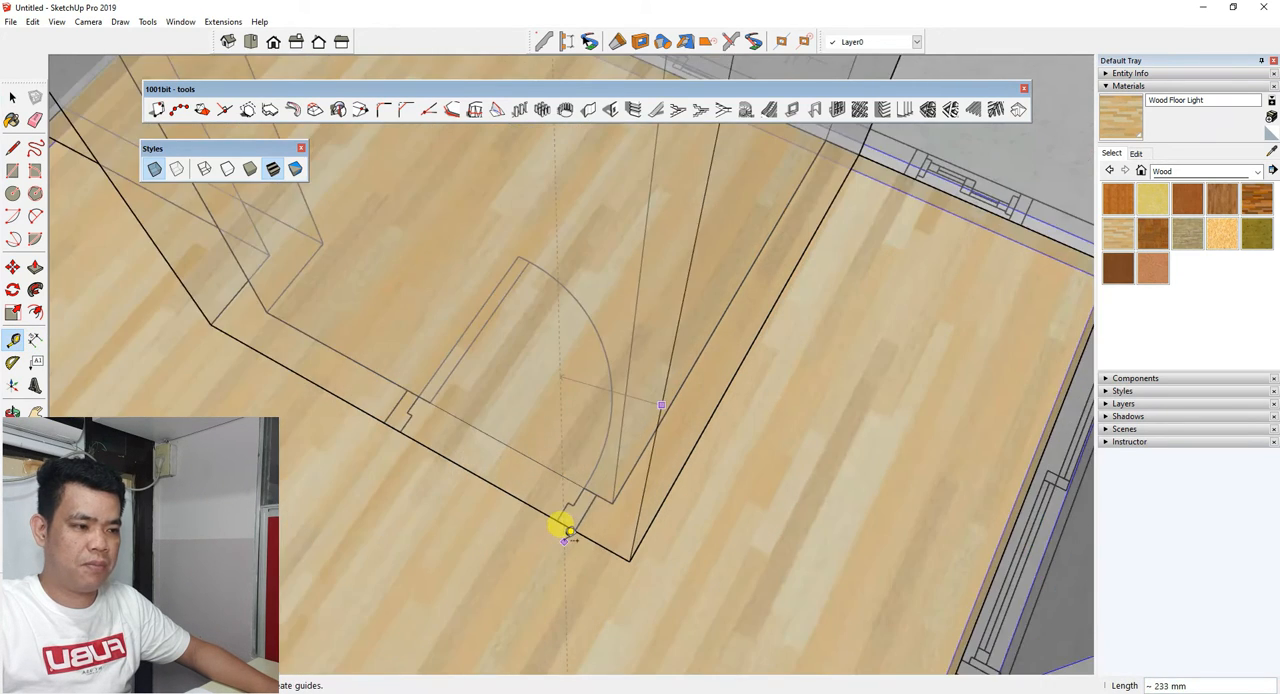
{"action": "middle_click_drag", "start_coordinate": [565, 530], "coordinate": [640, 492]}
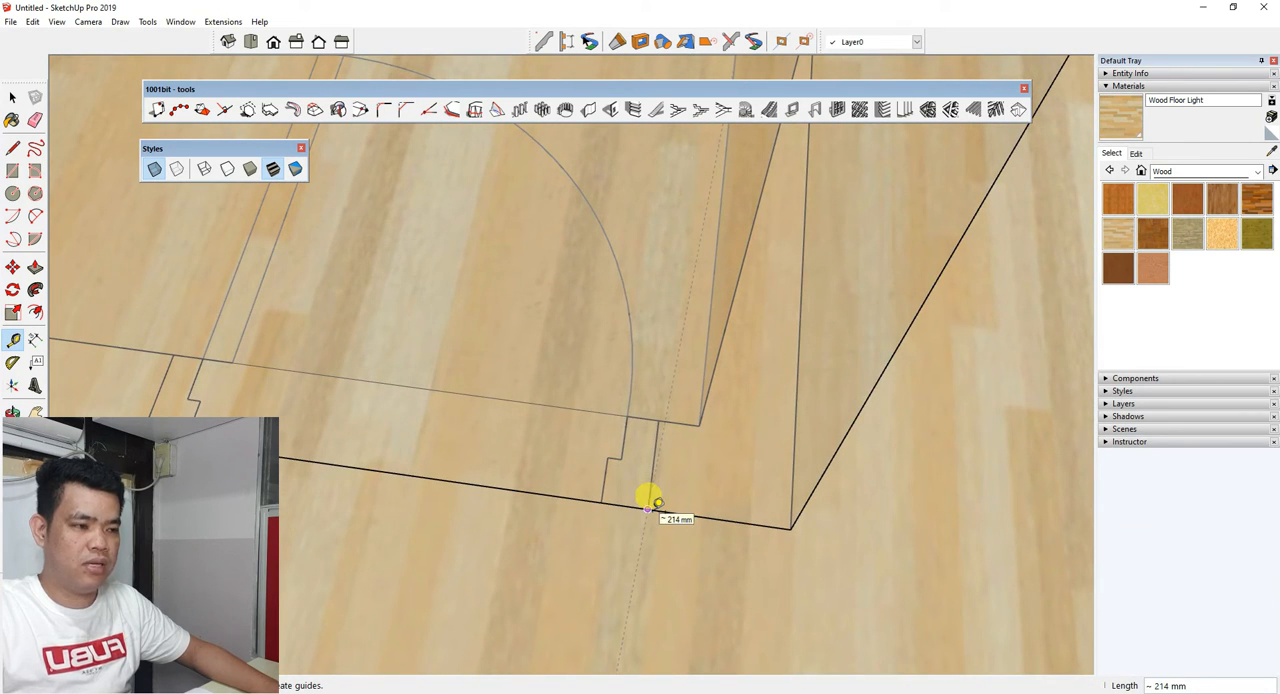
{"action": "middle_click_drag", "start_coordinate": [634, 506], "coordinate": [438, 515]}
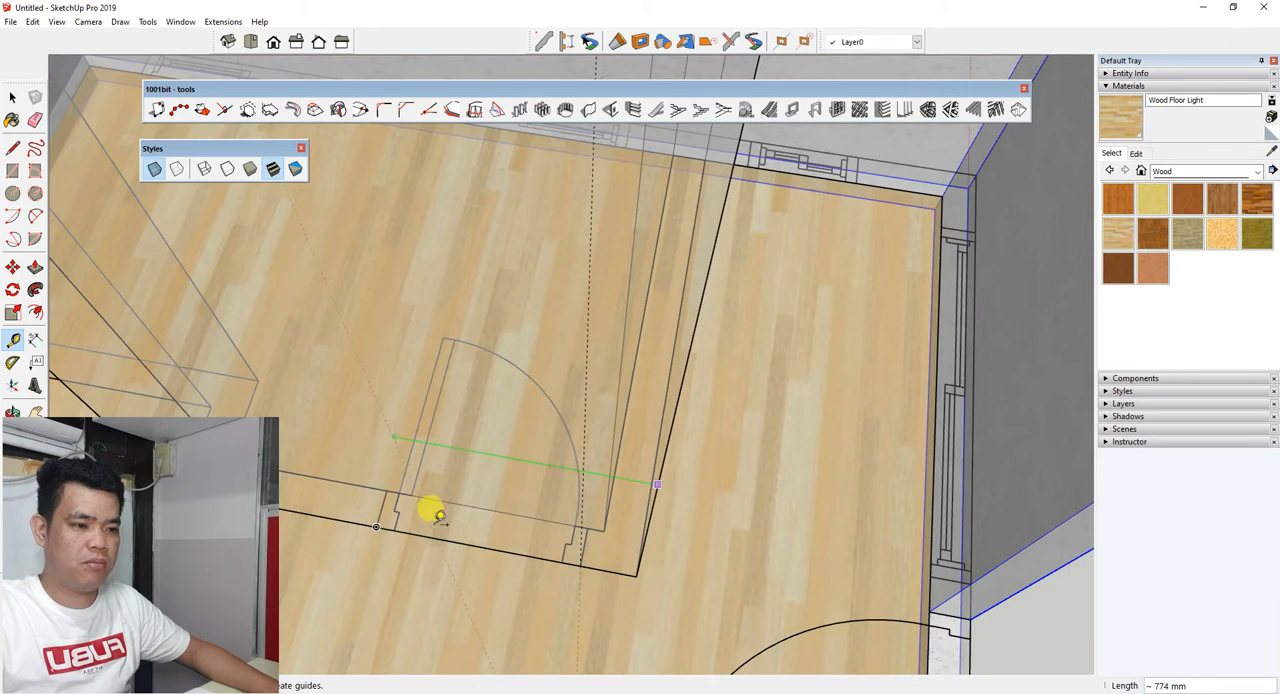
{"action": "left_click", "coordinate": [378, 524]}
Turn off the X-Ray style so the partition wall and its two guides show on solid faces.
{"action": "scroll", "coordinate": [412, 562], "scroll_direction": "down", "scroll_amount": 5}
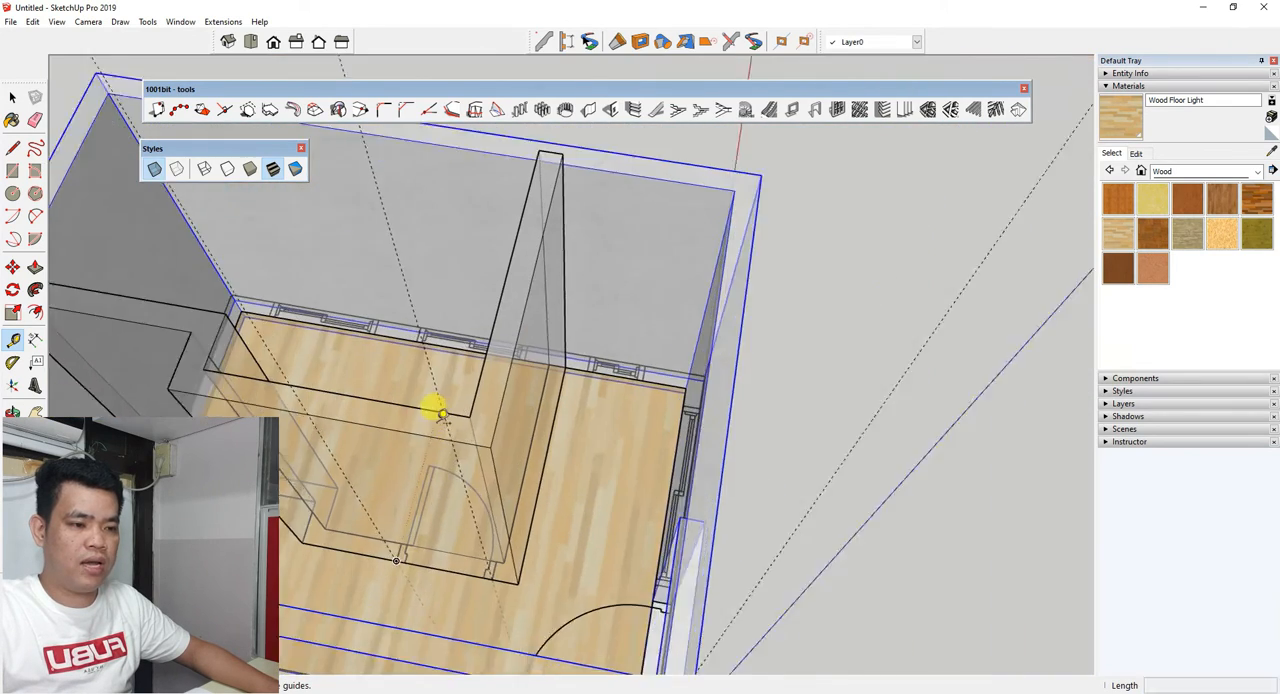
{"action": "scroll", "coordinate": [430, 420], "scroll_direction": "up", "scroll_amount": 2}
{"action": "middle_click_drag", "start_coordinate": [422, 437], "coordinate": [540, 517]}
{"action": "scroll", "coordinate": [457, 389], "scroll_direction": "up", "scroll_amount": 3}
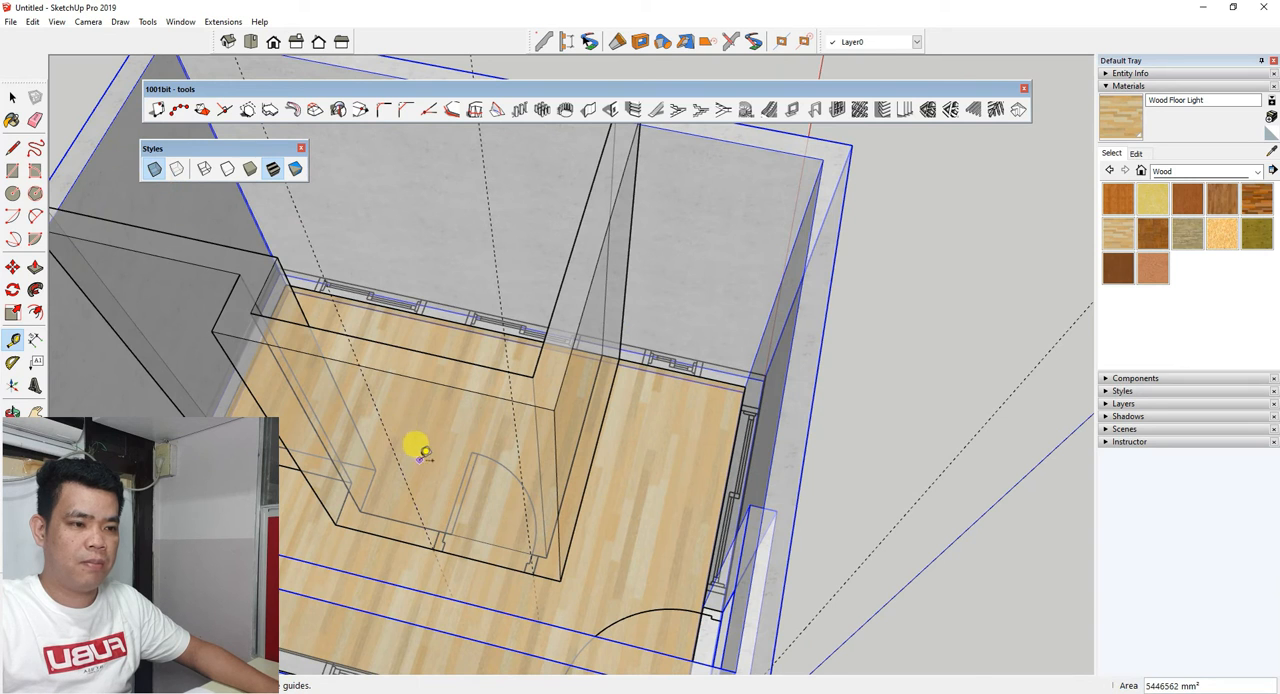
{"action": "left_click", "coordinate": [152, 169]}
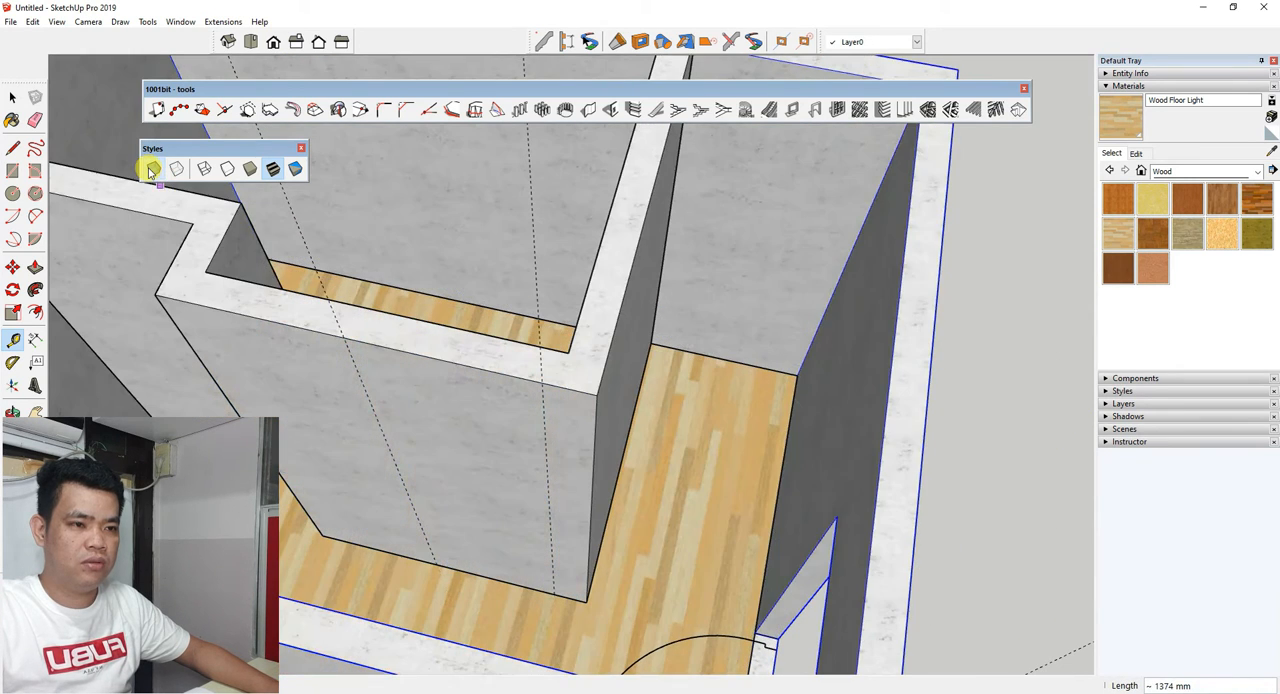
{"action": "scroll", "coordinate": [405, 450], "scroll_direction": "up", "scroll_amount": 2}
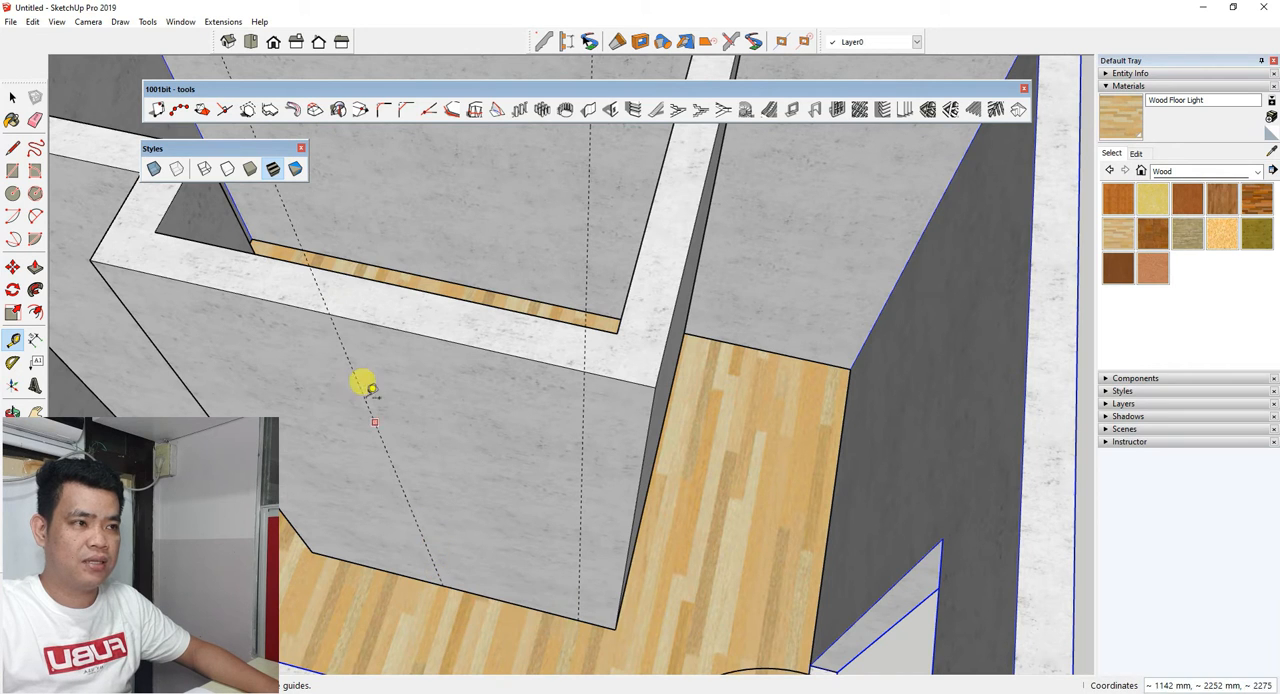
Try to cut an 800 mm wide, 2200 mm high wall opening between the two guides at the base of the partition wall.
{"action": "left_click", "coordinate": [610, 109]}
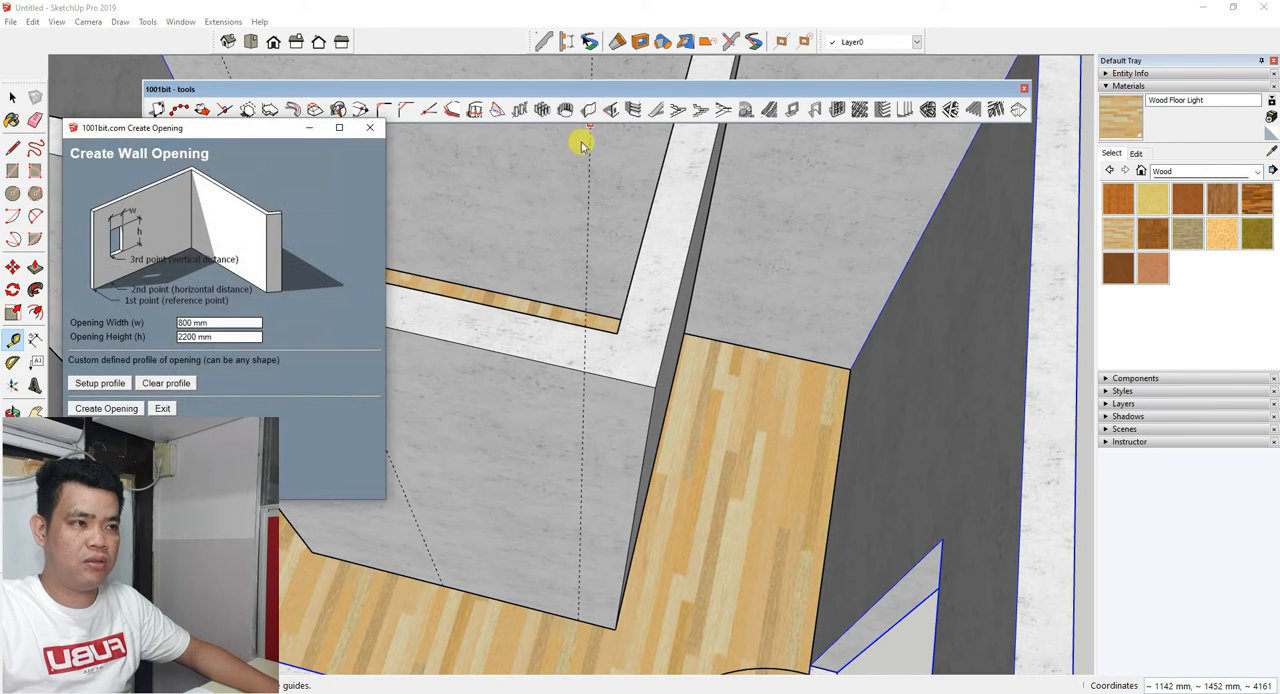
{"action": "left_click", "coordinate": [105, 408]}
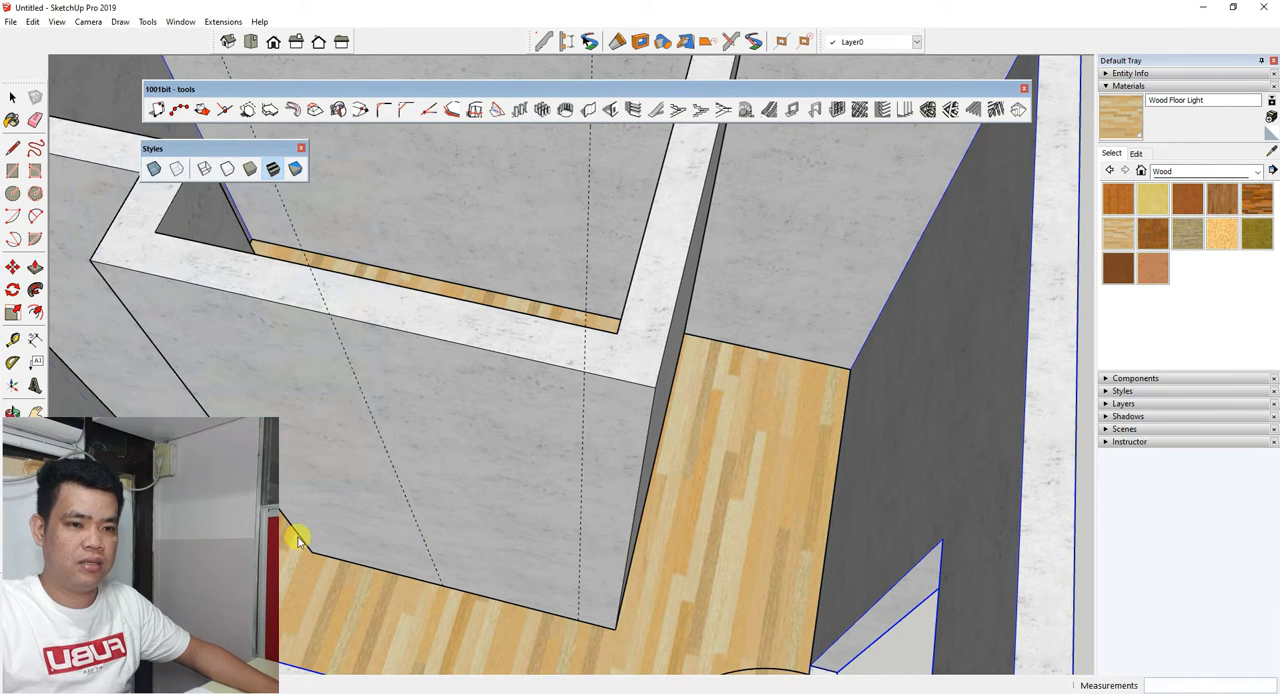
{"action": "left_click", "coordinate": [446, 588]}
{"action": "scroll", "coordinate": [485, 540], "scroll_direction": "down", "scroll_amount": 5}
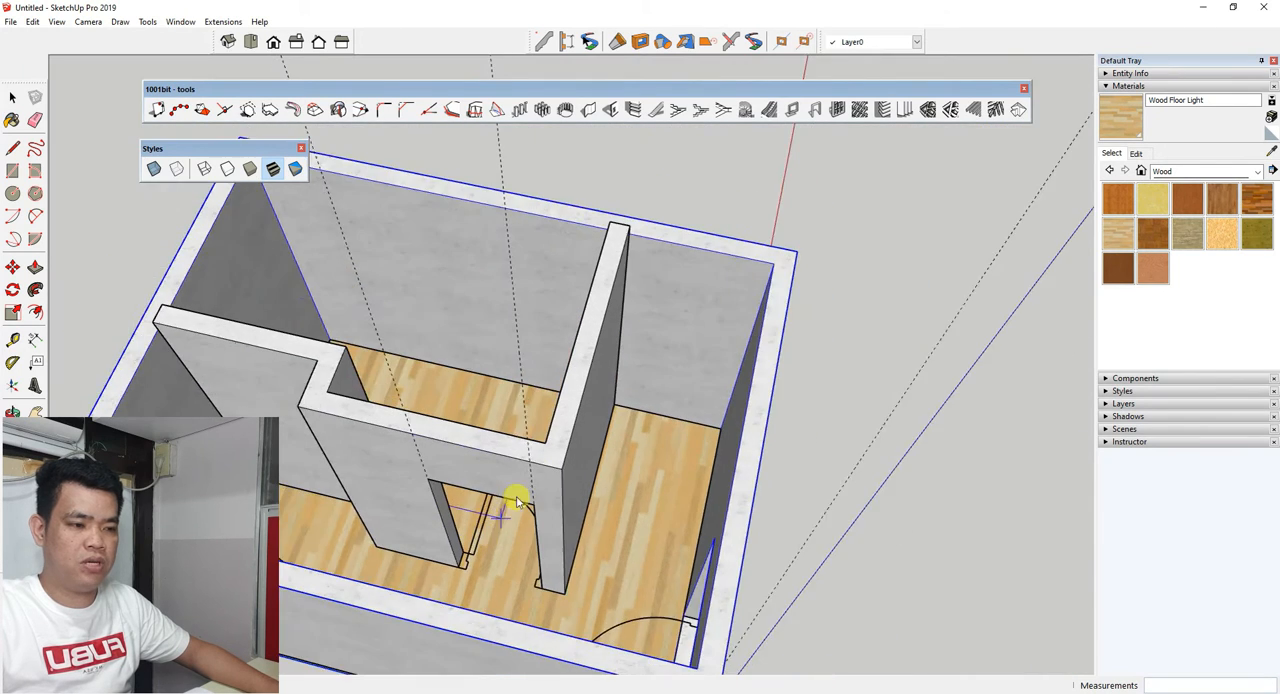
{"action": "scroll", "coordinate": [494, 488], "scroll_direction": "up", "scroll_amount": 3}
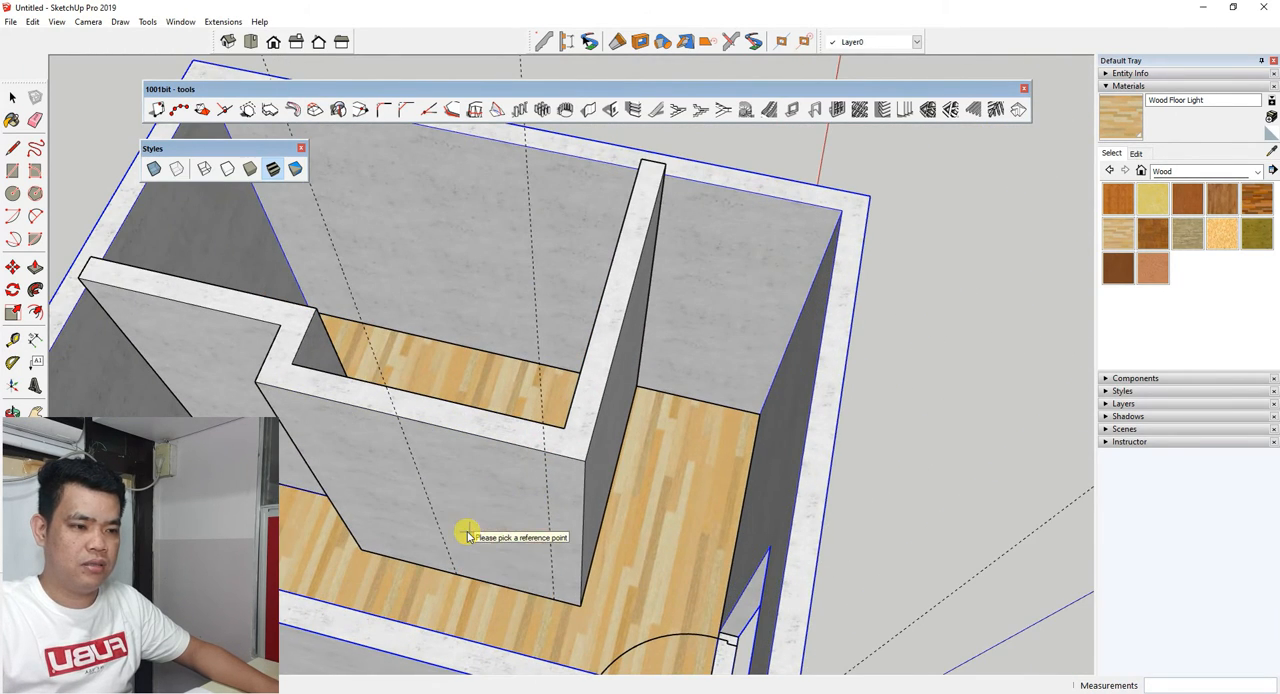
Cut the 800 mm wide, 2200 mm high interior door opening from the base of the partition wall's first guide.
{"action": "scroll", "coordinate": [457, 529], "scroll_direction": "up", "scroll_amount": 5}
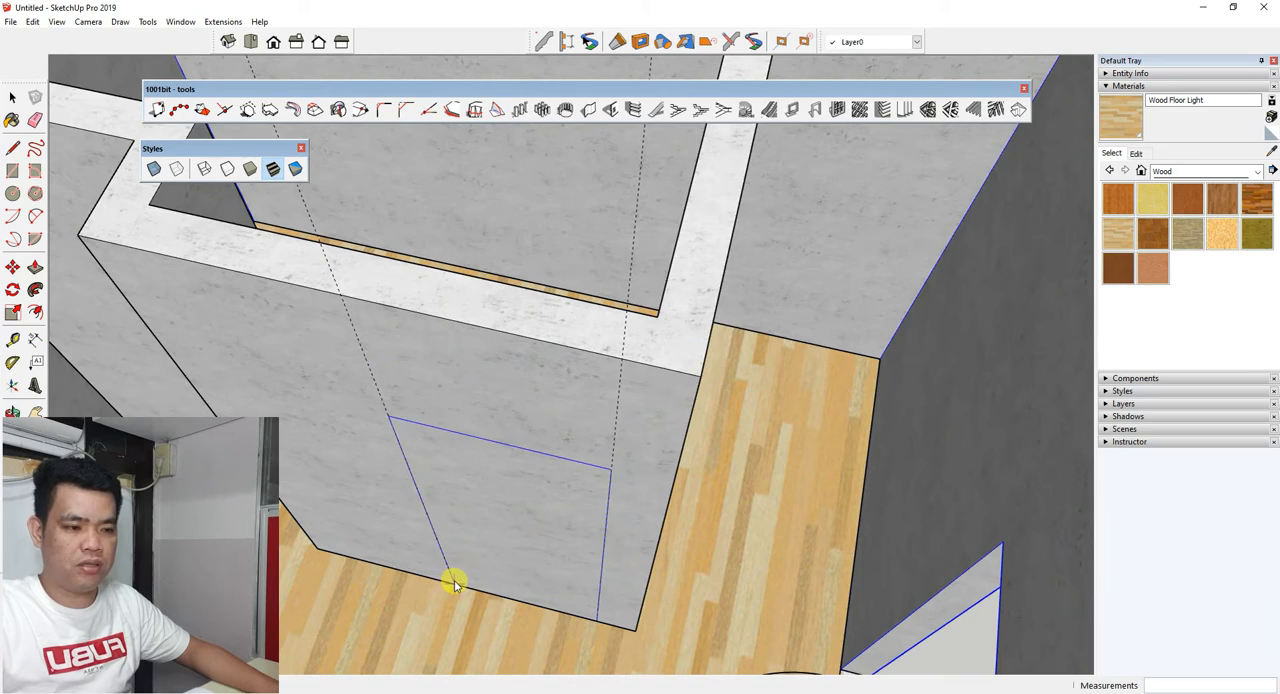
{"action": "left_click", "coordinate": [454, 583]}
{"action": "scroll", "coordinate": [455, 580], "scroll_direction": "down", "scroll_amount": 5}
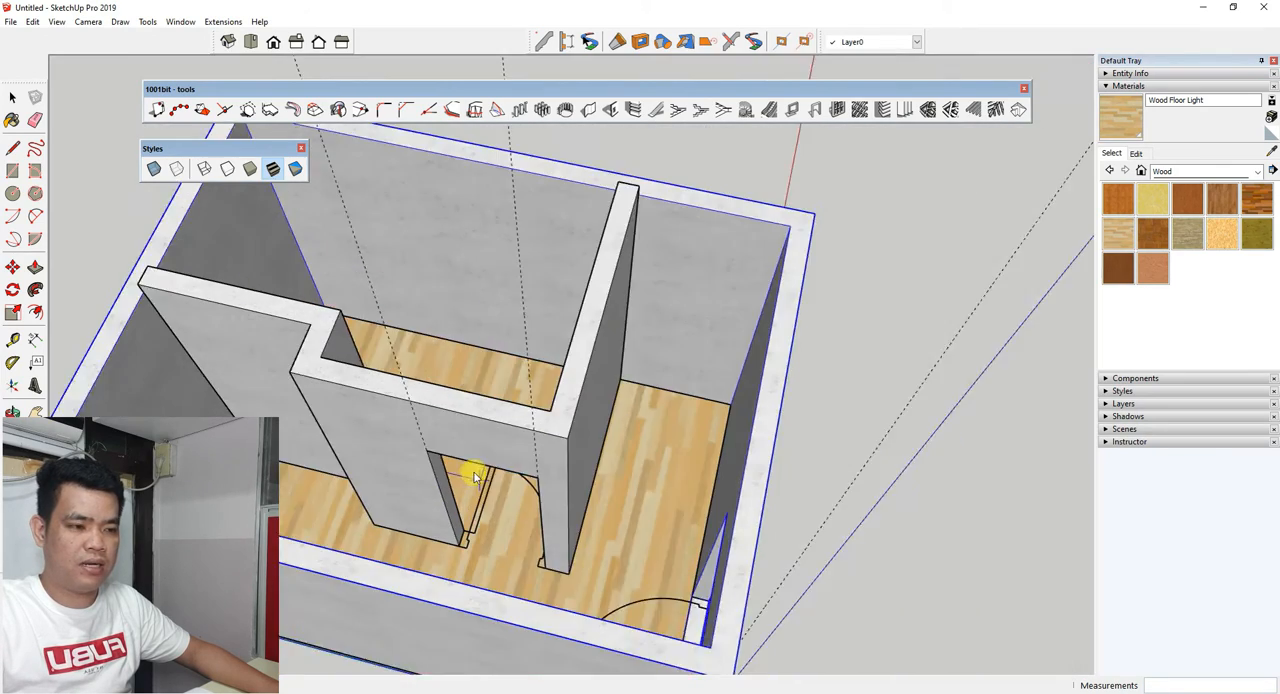
Turn on the X-Ray style to show the remaining exterior door's floor plan position through the long side wall.
{"action": "middle_click_drag", "start_coordinate": [457, 466], "coordinate": [347, 486]}
{"action": "scroll", "coordinate": [574, 494], "scroll_direction": "down", "scroll_amount": 2}
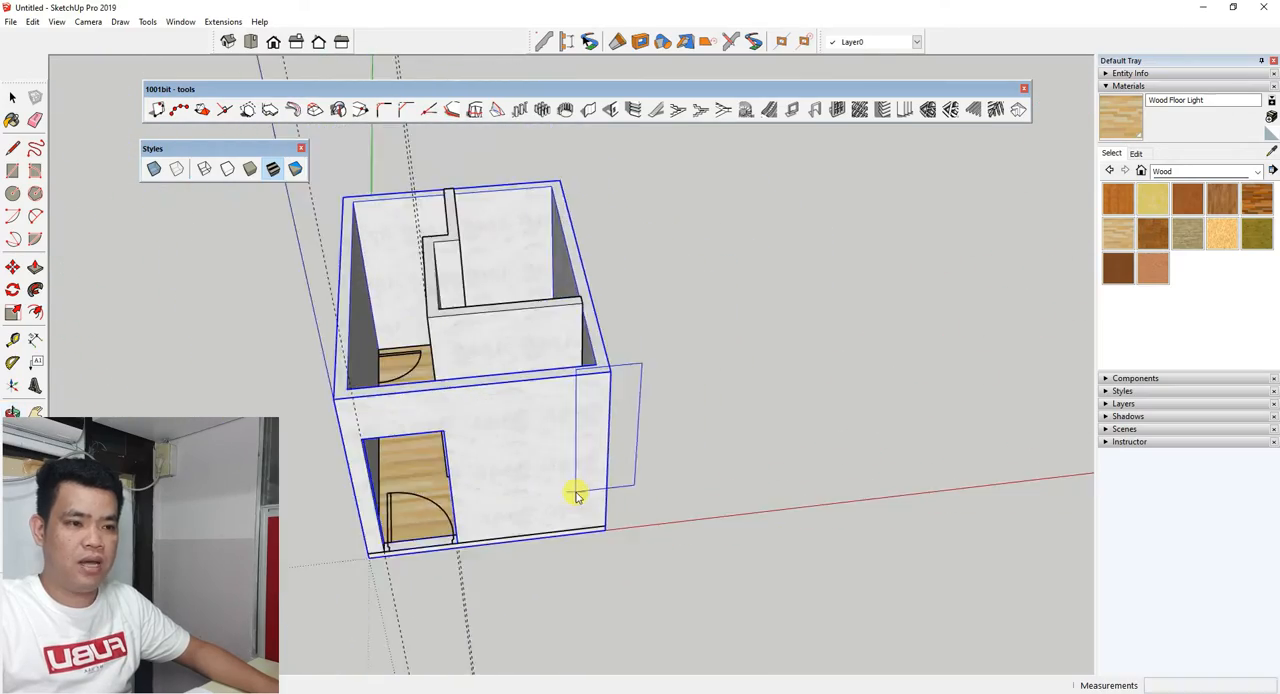
{"action": "middle_click_drag", "start_coordinate": [574, 494], "coordinate": [420, 443]}
{"action": "scroll", "coordinate": [420, 440], "scroll_direction": "up", "scroll_amount": 4}
{"action": "scroll", "coordinate": [566, 503], "scroll_direction": "down", "scroll_amount": 2}
{"action": "middle_click_drag", "start_coordinate": [566, 505], "coordinate": [578, 478]}
{"action": "scroll", "coordinate": [437, 297], "scroll_direction": "up", "scroll_amount": 10}
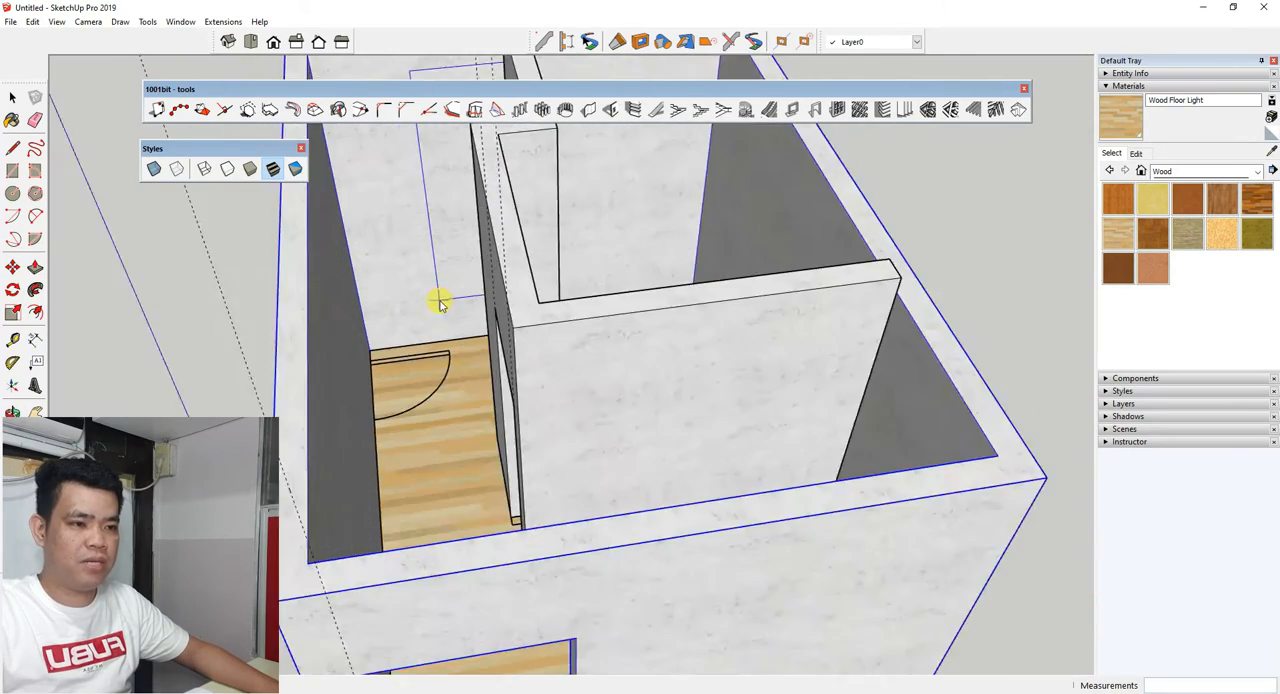
{"action": "scroll", "coordinate": [335, 547], "scroll_direction": "down", "scroll_amount": 5}
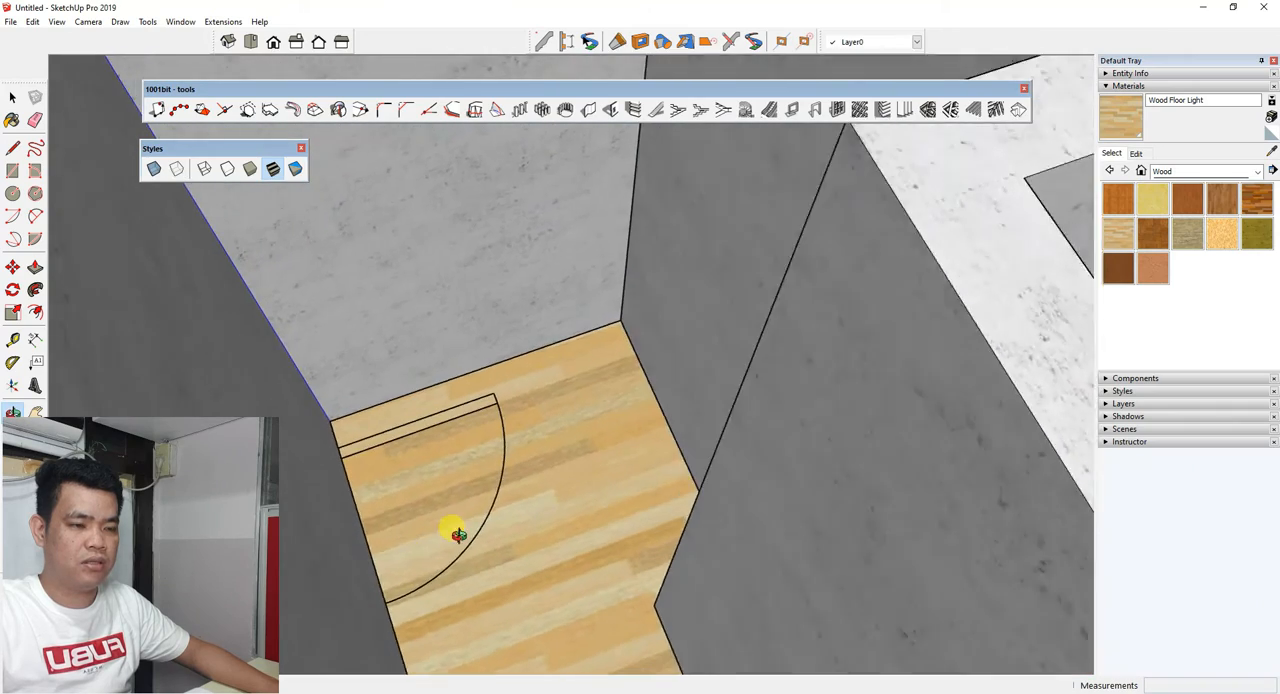
{"action": "middle_click_drag", "start_coordinate": [451, 529], "coordinate": [600, 309]}
{"action": "left_click", "coordinate": [158, 170]}
{"action": "scroll", "coordinate": [417, 480], "scroll_direction": "down", "scroll_amount": 2}
{"action": "scroll", "coordinate": [600, 309], "scroll_direction": "down", "scroll_amount": 3}
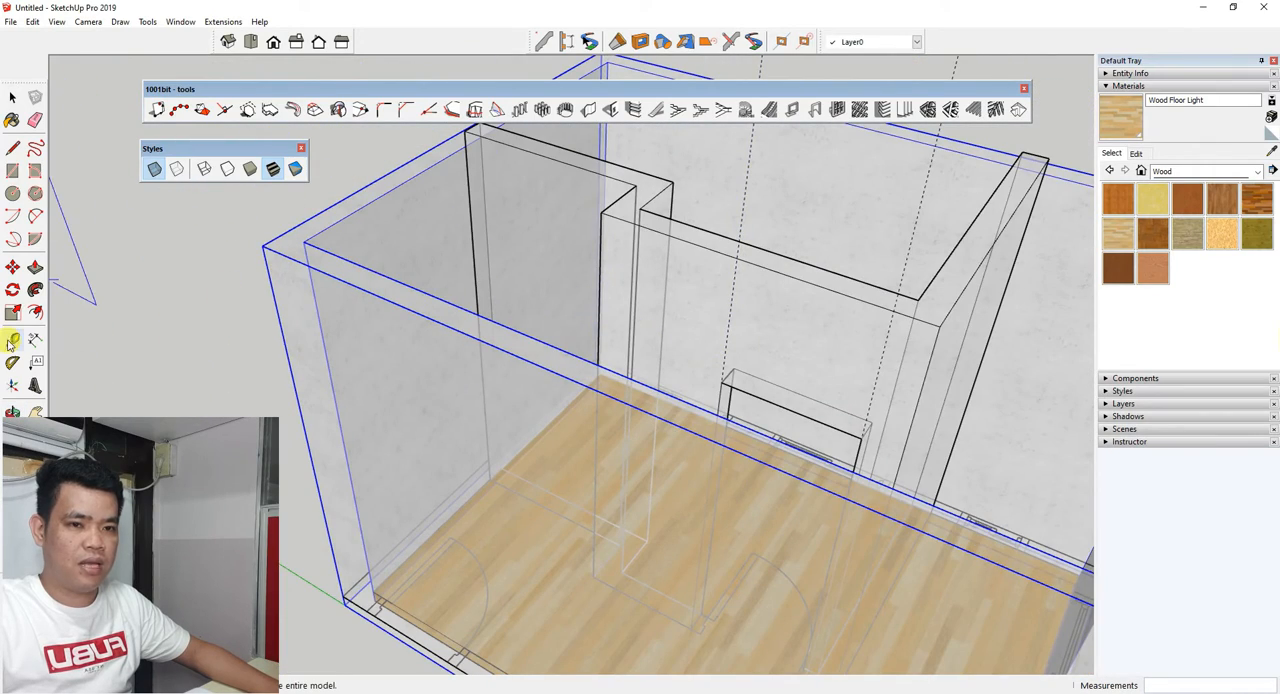
{"action": "middle_click_drag", "start_coordinate": [414, 286], "coordinate": [316, 427]}
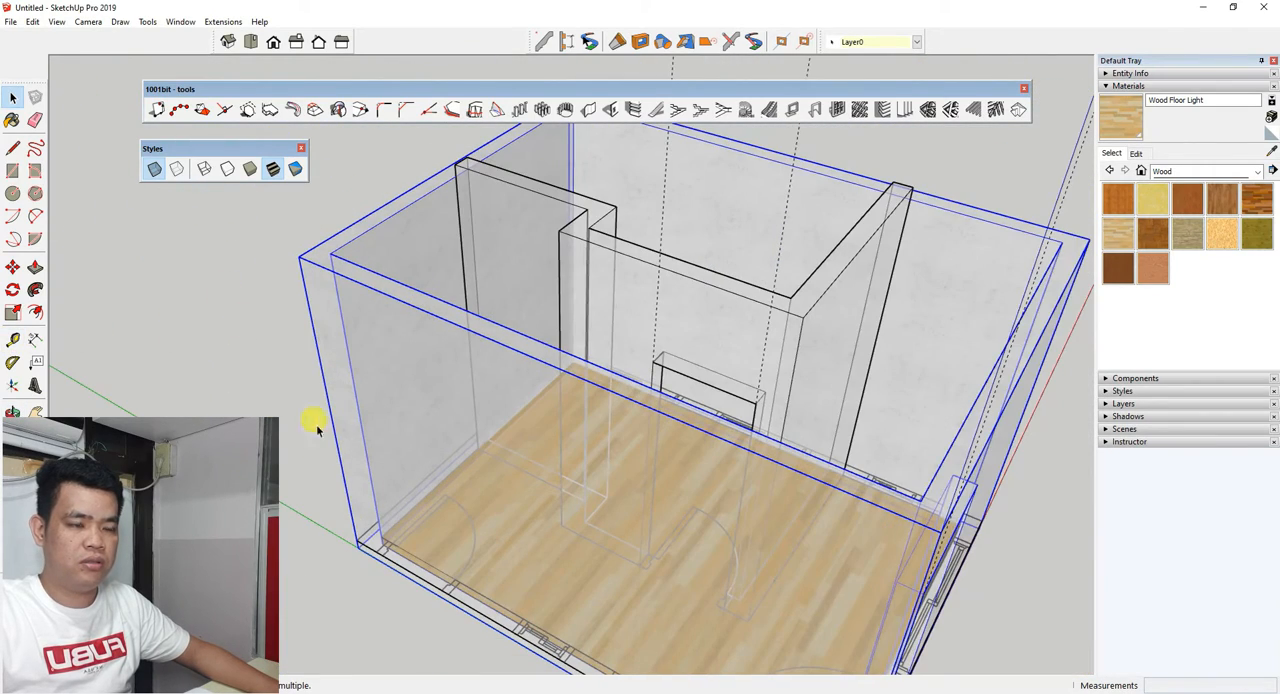
Place a vertical guide parallel to the long side wall's outer corner edge, at the near jamb of the plan's exterior door.
{"action": "left_click", "coordinate": [13, 341]}
{"action": "scroll", "coordinate": [380, 528], "scroll_direction": "up", "scroll_amount": 5}
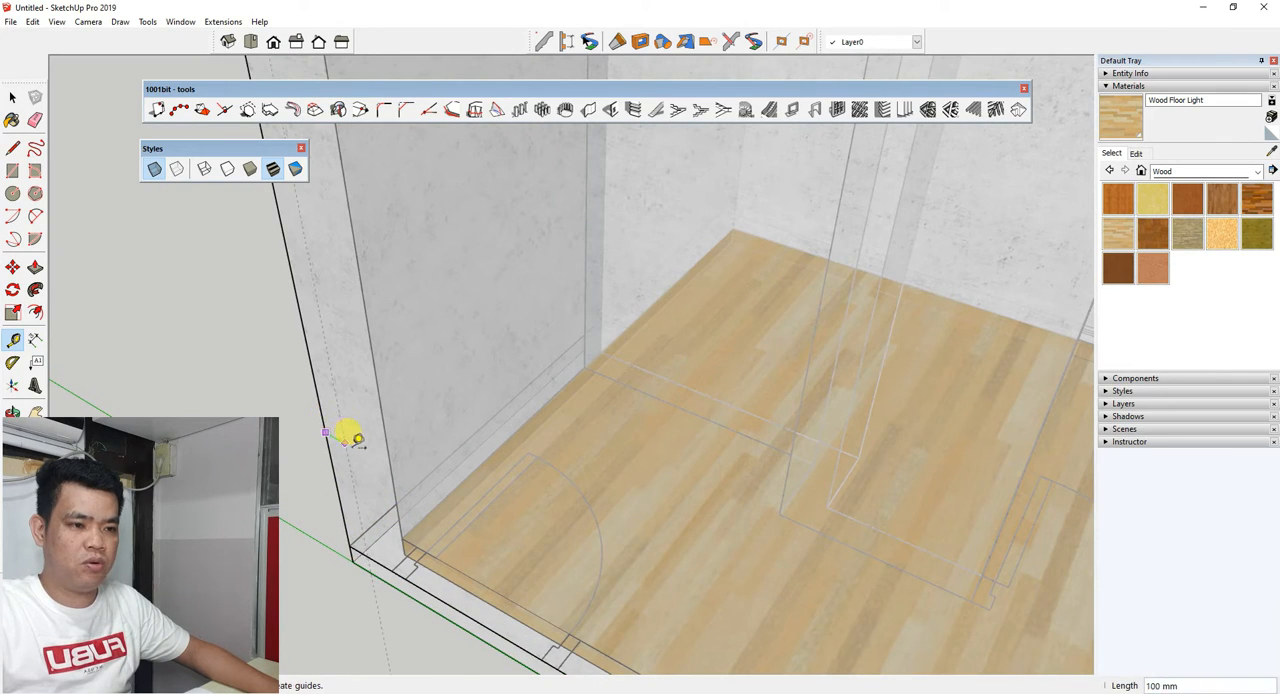
{"action": "scroll", "coordinate": [355, 441], "scroll_direction": "down", "scroll_amount": 2}
{"action": "key", "text": "Escape"}
{"action": "scroll", "coordinate": [360, 470], "scroll_direction": "down", "scroll_amount": 2}
{"action": "middle_click_drag", "start_coordinate": [343, 426], "coordinate": [417, 366]}
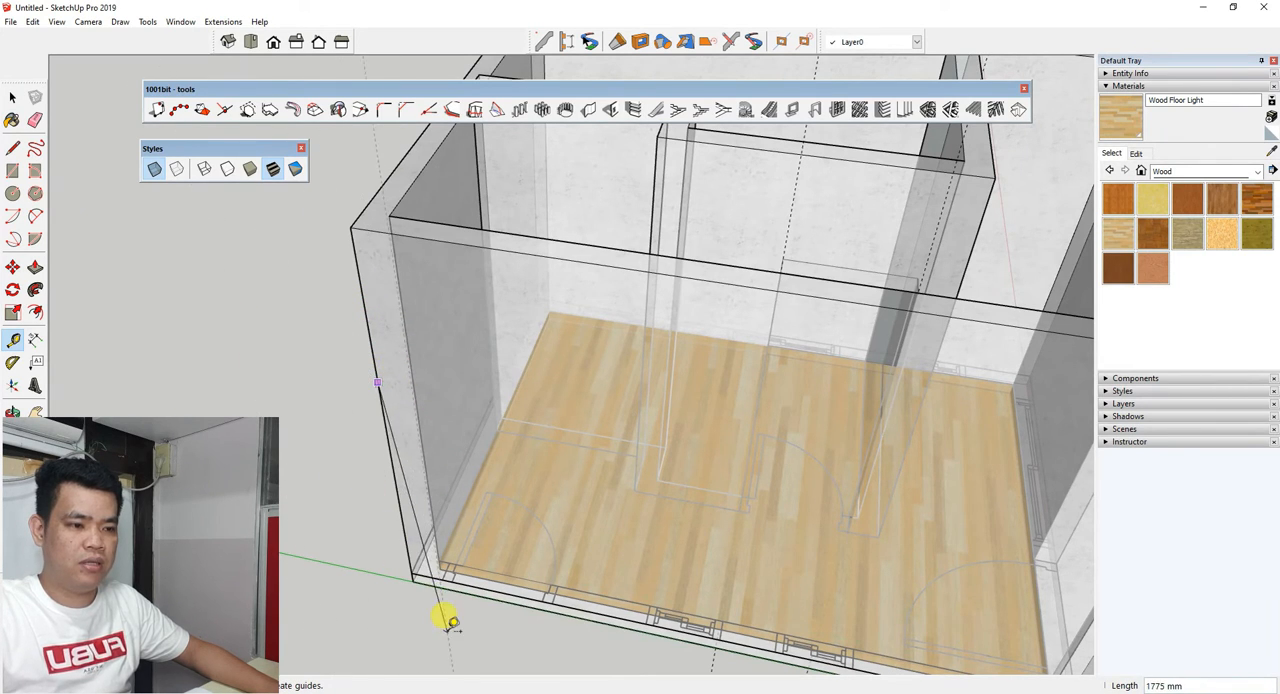
{"action": "scroll", "coordinate": [447, 615], "scroll_direction": "up", "scroll_amount": 4}
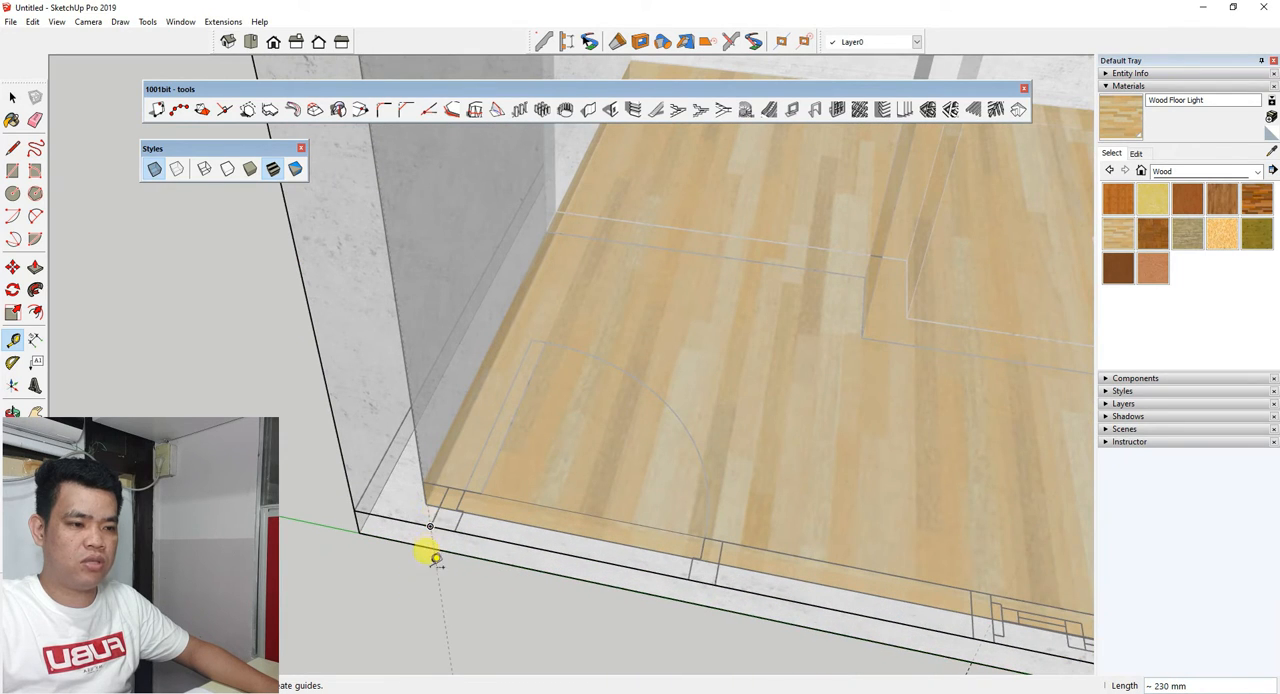
{"action": "scroll", "coordinate": [410, 538], "scroll_direction": "down", "scroll_amount": 4}
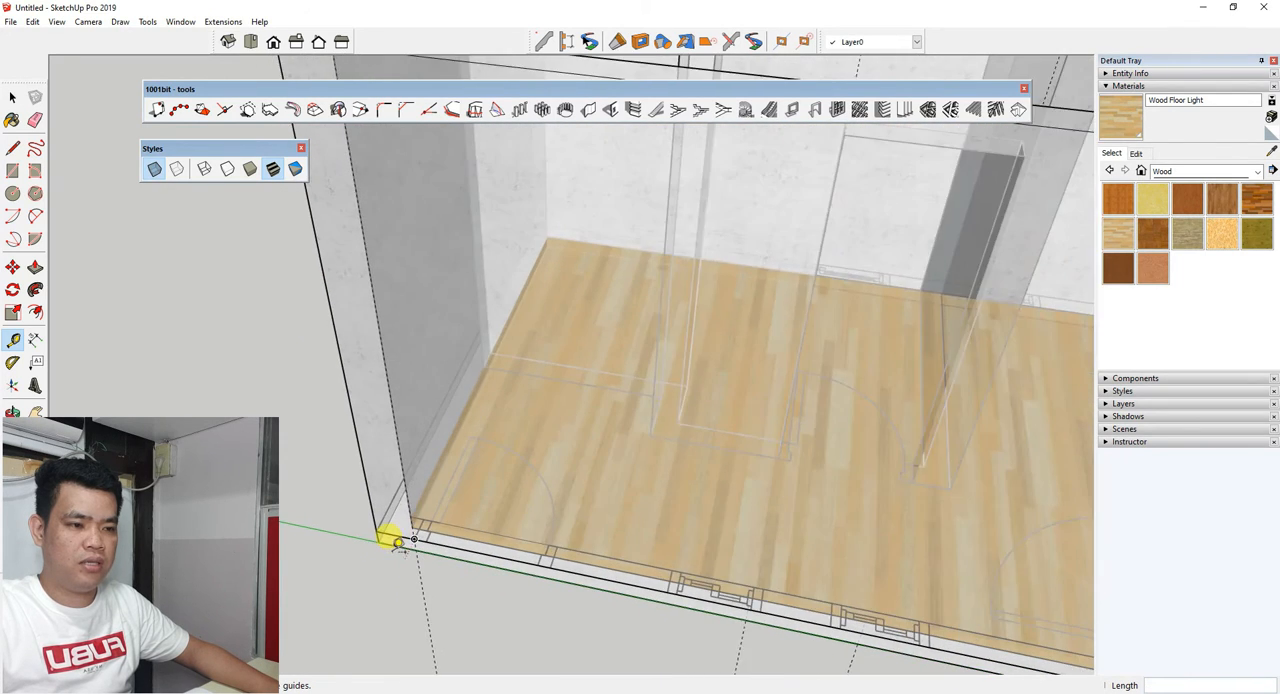
{"action": "scroll", "coordinate": [382, 450], "scroll_direction": "down", "scroll_amount": 4}
{"action": "middle_click_drag", "start_coordinate": [508, 382], "coordinate": [426, 408]}
{"action": "scroll", "coordinate": [480, 315], "scroll_direction": "up", "scroll_amount": 2}
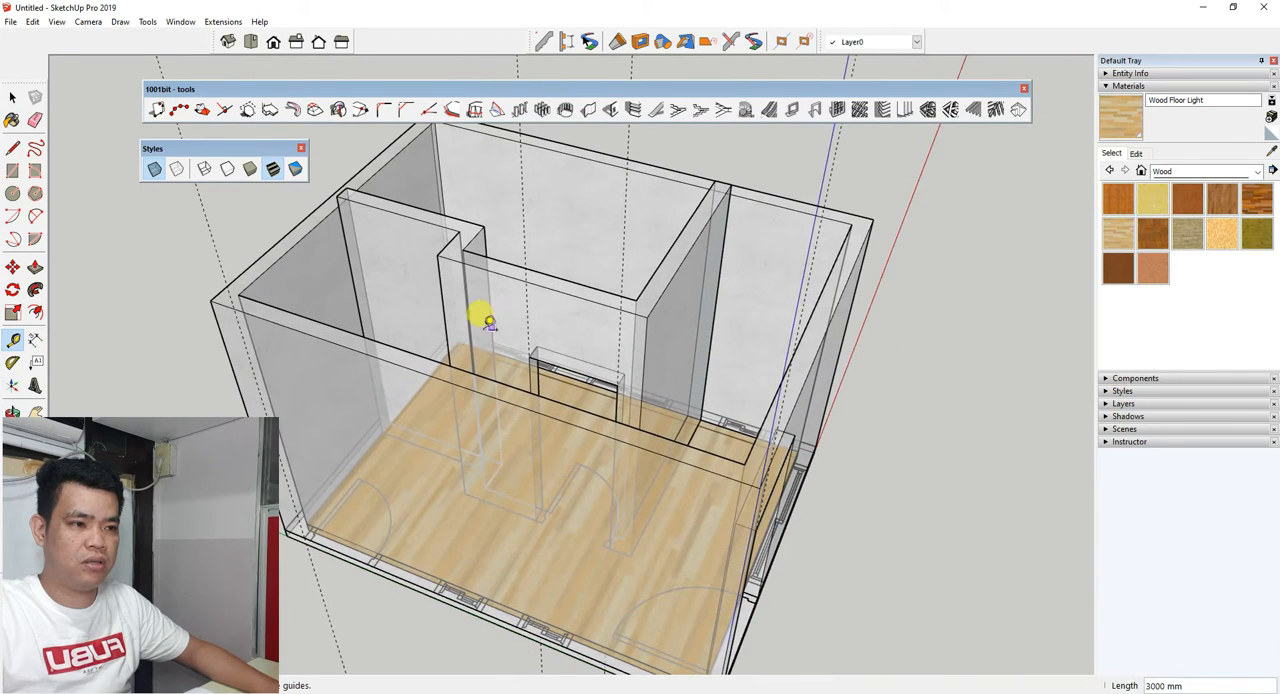
Turn off the X-Ray style and cut an 800 mm wide, 2200 mm high opening at the guide's base in the long side wall.
{"action": "left_click", "coordinate": [153, 170]}
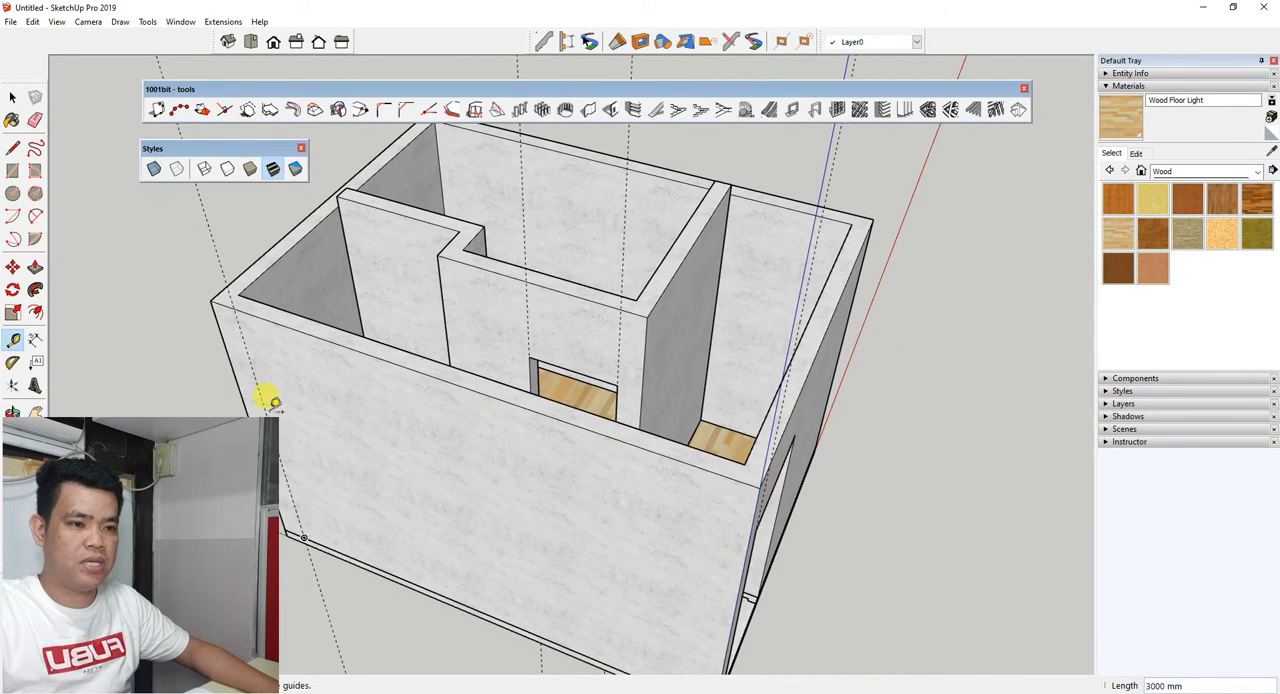
{"action": "middle_click_drag", "start_coordinate": [272, 402], "coordinate": [428, 228]}
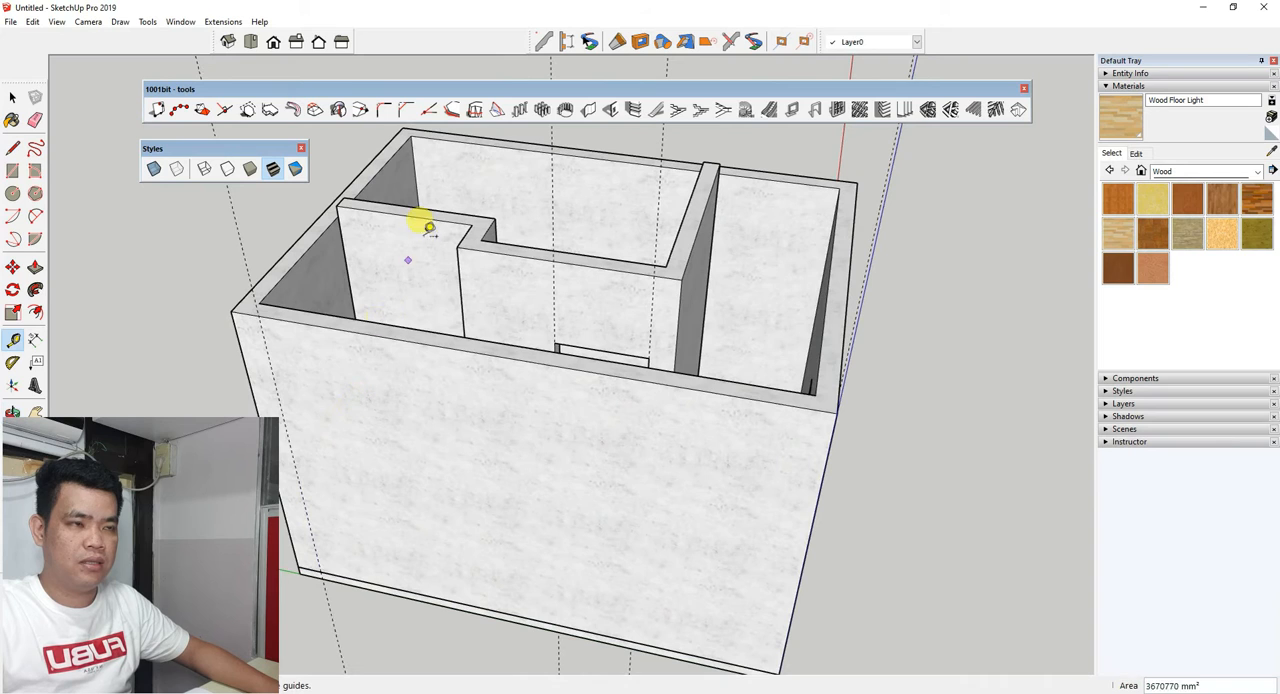
{"action": "left_click", "coordinate": [612, 110]}
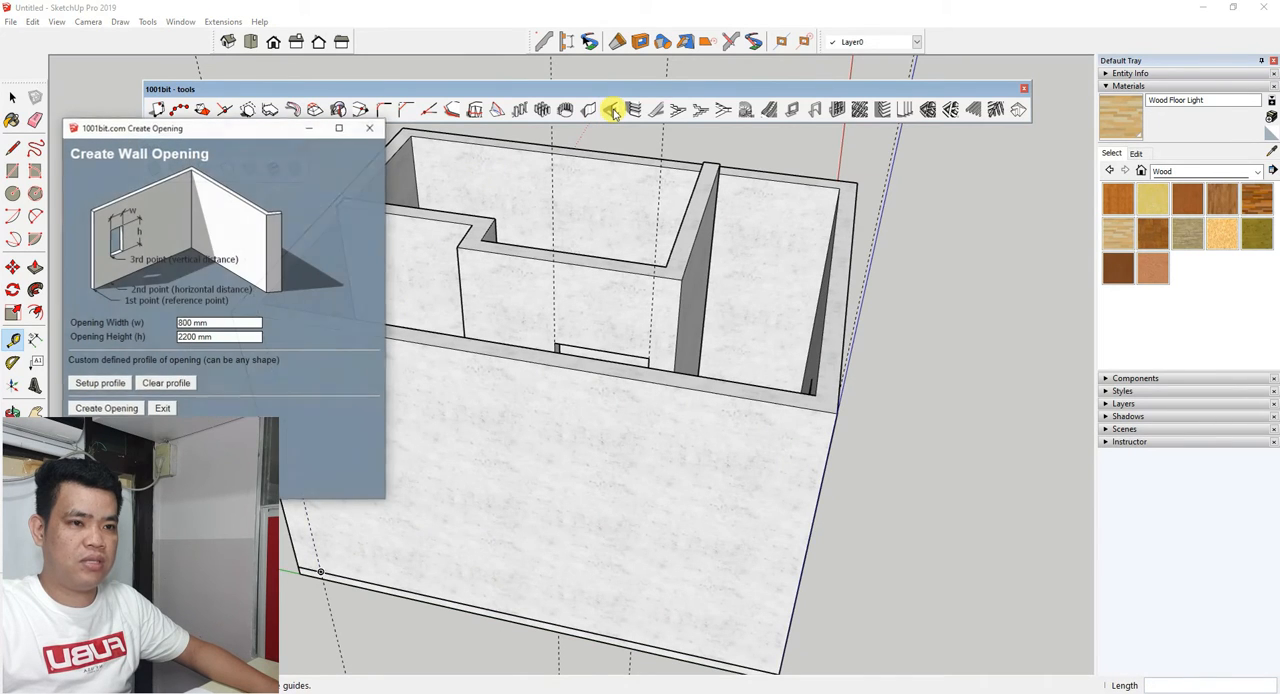
{"action": "left_click", "coordinate": [88, 409]}
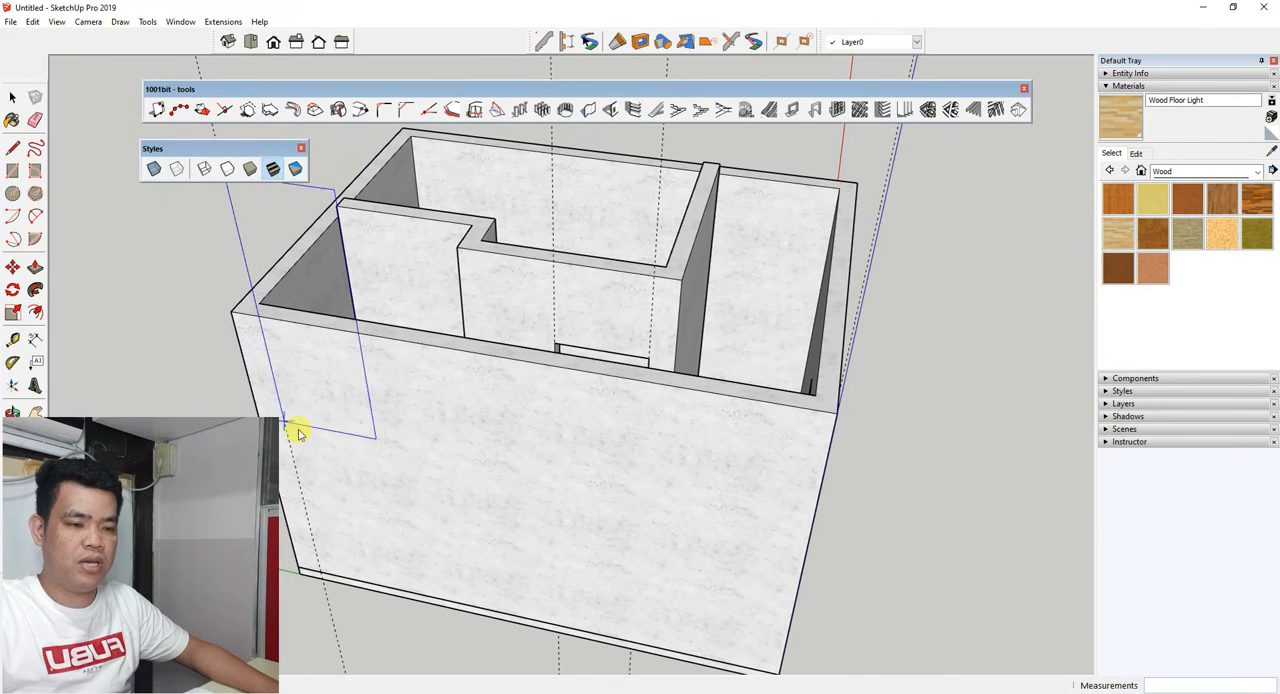
{"action": "scroll", "coordinate": [318, 556], "scroll_direction": "up", "scroll_amount": 5}
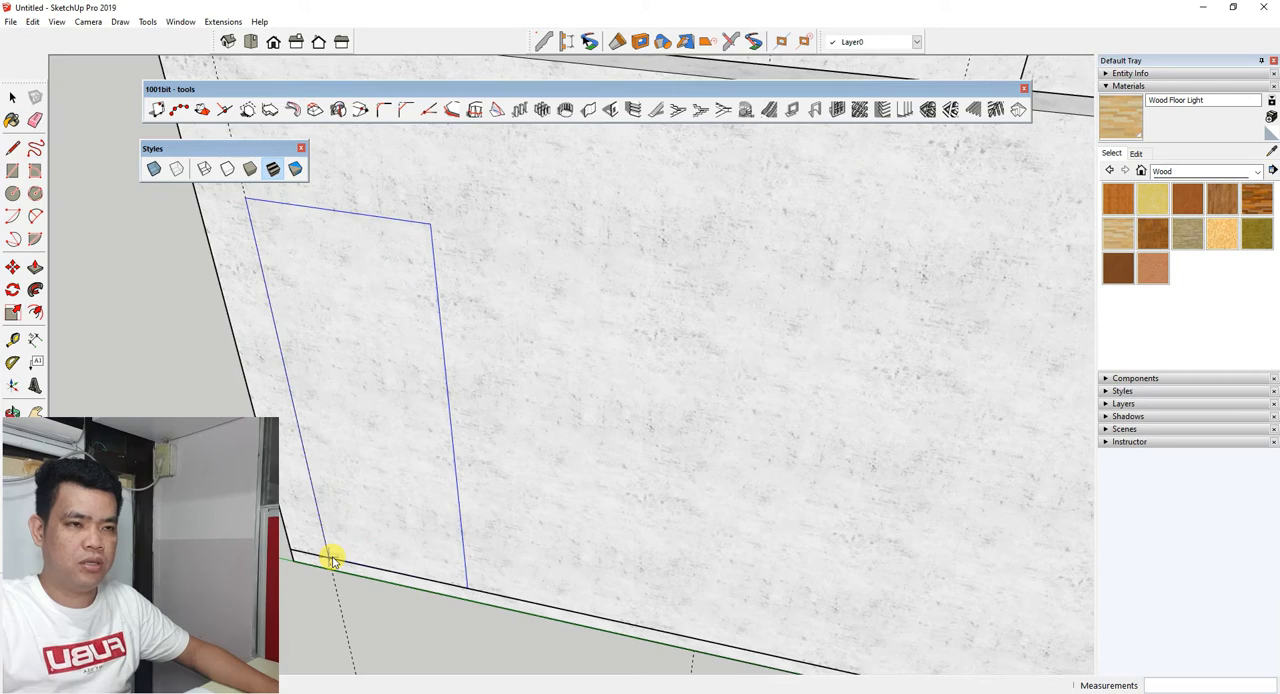
{"action": "left_click", "coordinate": [332, 558]}
{"action": "scroll", "coordinate": [332, 558], "scroll_direction": "down", "scroll_amount": 8}
Draw a 2200 mm by 1000 mm rectangle face that fills the front door opening.
{"action": "mouse_move", "coordinate": [460, 523]}
{"action": "middle_mouse_down"}
{"action": "mouse_move", "coordinate": [505, 521]}
{"action": "mouse_move", "coordinate": [371, 506]}
{"action": "mouse_move", "coordinate": [291, 514]}
{"action": "mouse_move", "coordinate": [403, 366]}
{"action": "mouse_move", "coordinate": [490, 401]}
{"action": "mouse_move", "coordinate": [331, 403]}
{"action": "mouse_move", "coordinate": [340, 422]}
{"action": "mouse_move", "coordinate": [612, 436]}
{"action": "mouse_move", "coordinate": [663, 400]}
{"action": "mouse_move", "coordinate": [617, 343]}
{"action": "mouse_move", "coordinate": [454, 374]}
{"action": "mouse_move", "coordinate": [283, 376]}
{"action": "mouse_move", "coordinate": [423, 389]}
{"action": "mouse_move", "coordinate": [409, 480]}
{"action": "mouse_move", "coordinate": [282, 463]}
{"action": "mouse_move", "coordinate": [297, 437]}
{"action": "mouse_move", "coordinate": [346, 417]}
{"action": "middle_mouse_up"}
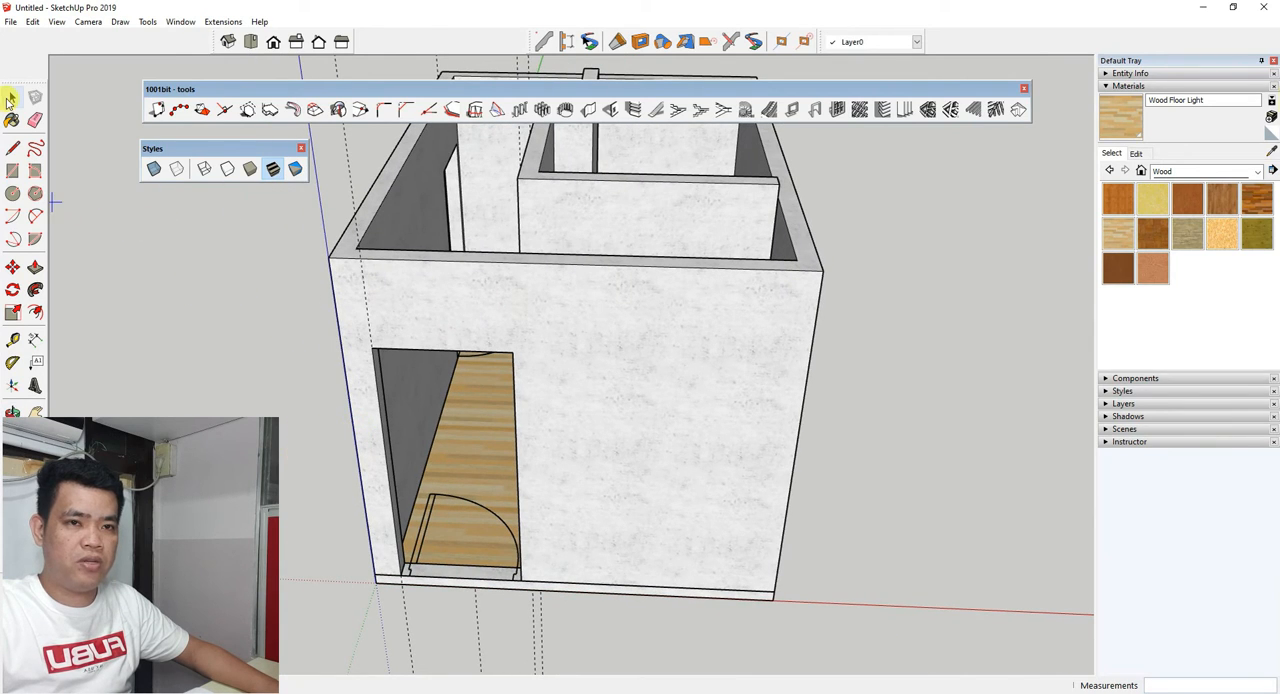
{"action": "left_click", "coordinate": [11, 98]}
{"action": "left_click", "coordinate": [13, 173]}
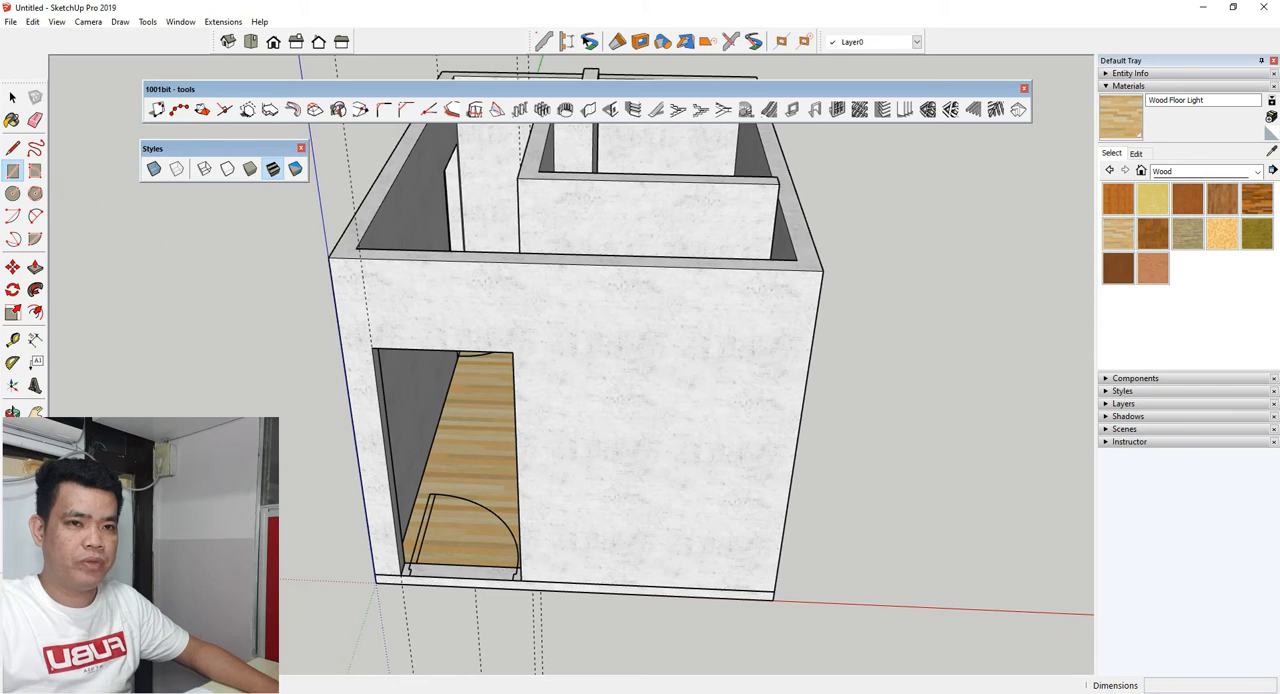
{"action": "left_click", "coordinate": [371, 347]}
{"action": "left_click", "coordinate": [521, 576]}
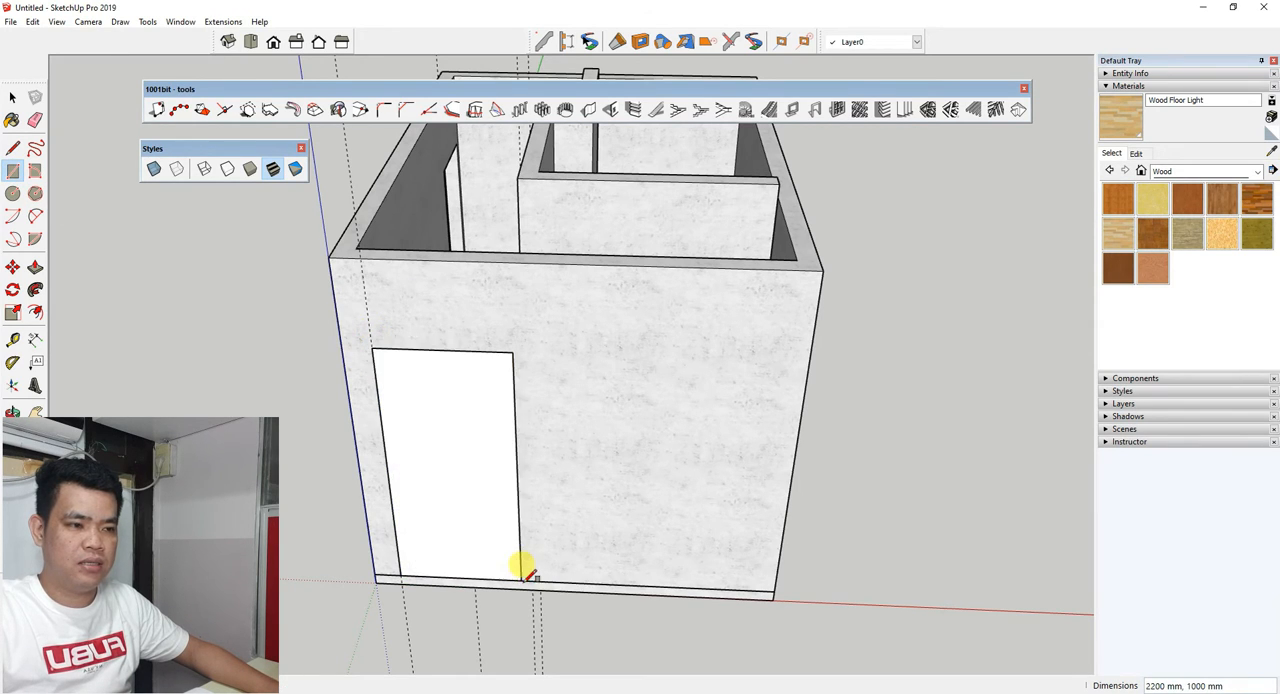
Draw a 2200 mm by 800 mm rectangle face that fills the door opening in the long side wall.
{"action": "mouse_move", "coordinate": [523, 566]}
{"action": "middle_mouse_down"}
{"action": "mouse_move", "coordinate": [380, 300]}
{"action": "mouse_move", "coordinate": [543, 417]}
{"action": "mouse_move", "coordinate": [833, 362]}
{"action": "mouse_move", "coordinate": [812, 360]}
{"action": "middle_mouse_up"}
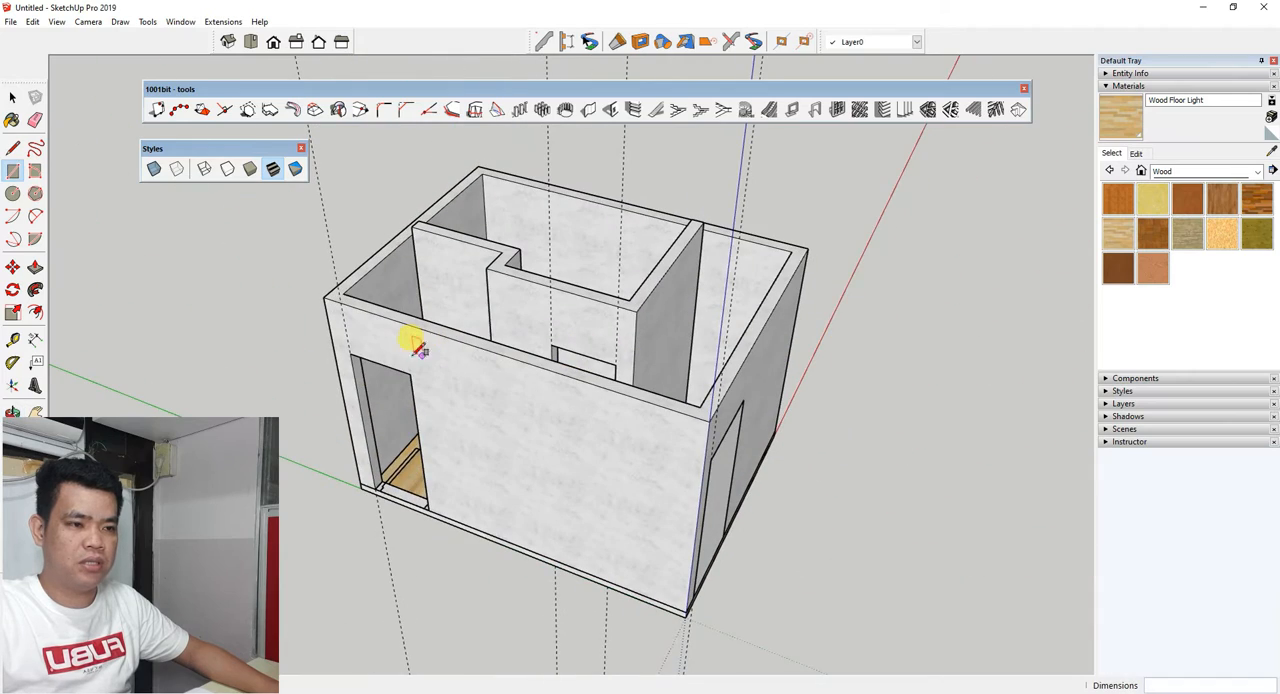
{"action": "left_click", "coordinate": [350, 352]}
{"action": "left_click", "coordinate": [429, 509]}
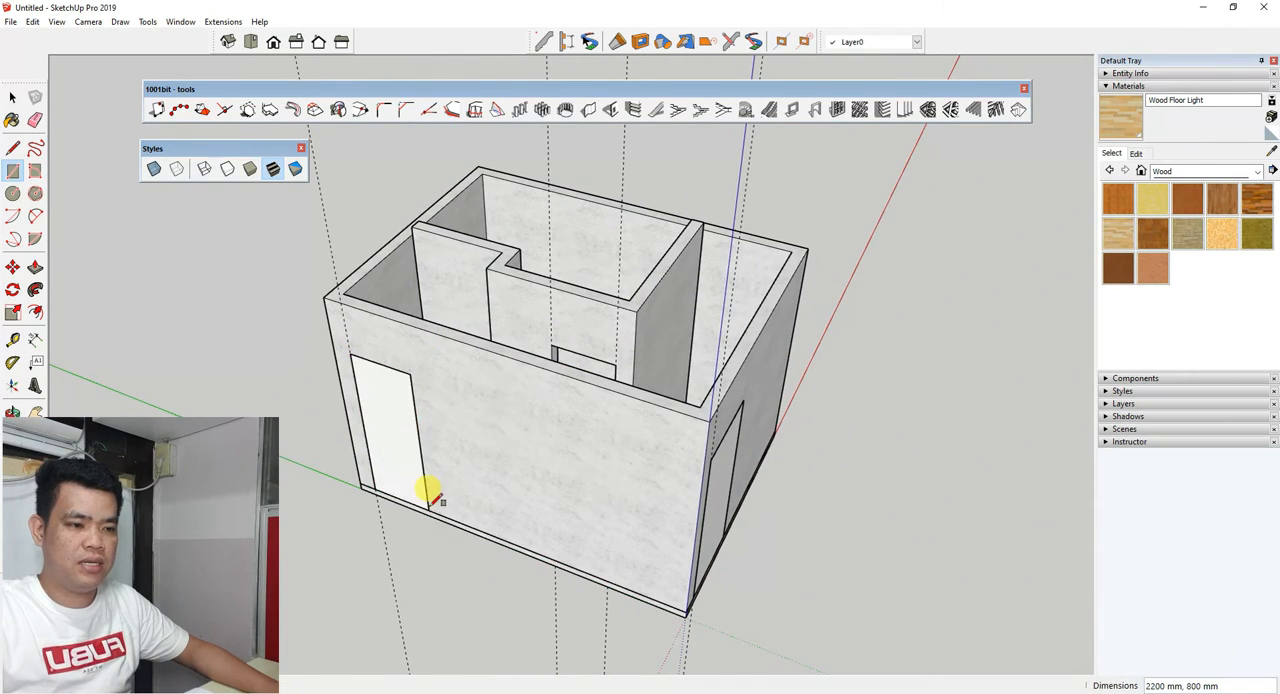
Draw a 2200 mm by 800 mm rectangle face across the interior door opening in the partition wall.
{"action": "scroll", "coordinate": [432, 504], "scroll_direction": "down", "scroll_amount": 3}
{"action": "scroll", "coordinate": [540, 362], "scroll_direction": "up", "scroll_amount": 5}
{"action": "middle_click_drag", "start_coordinate": [492, 412], "coordinate": [444, 586]}
{"action": "scroll", "coordinate": [447, 580], "scroll_direction": "up", "scroll_amount": 3}
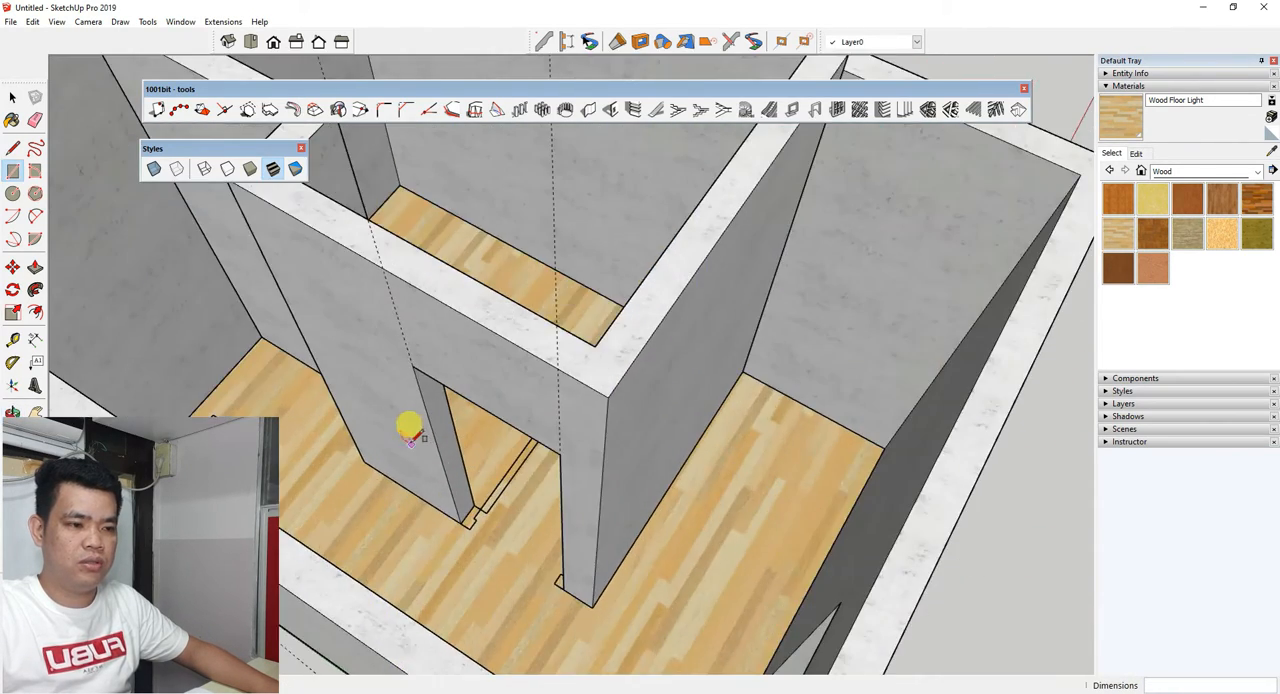
{"action": "left_click", "coordinate": [413, 366]}
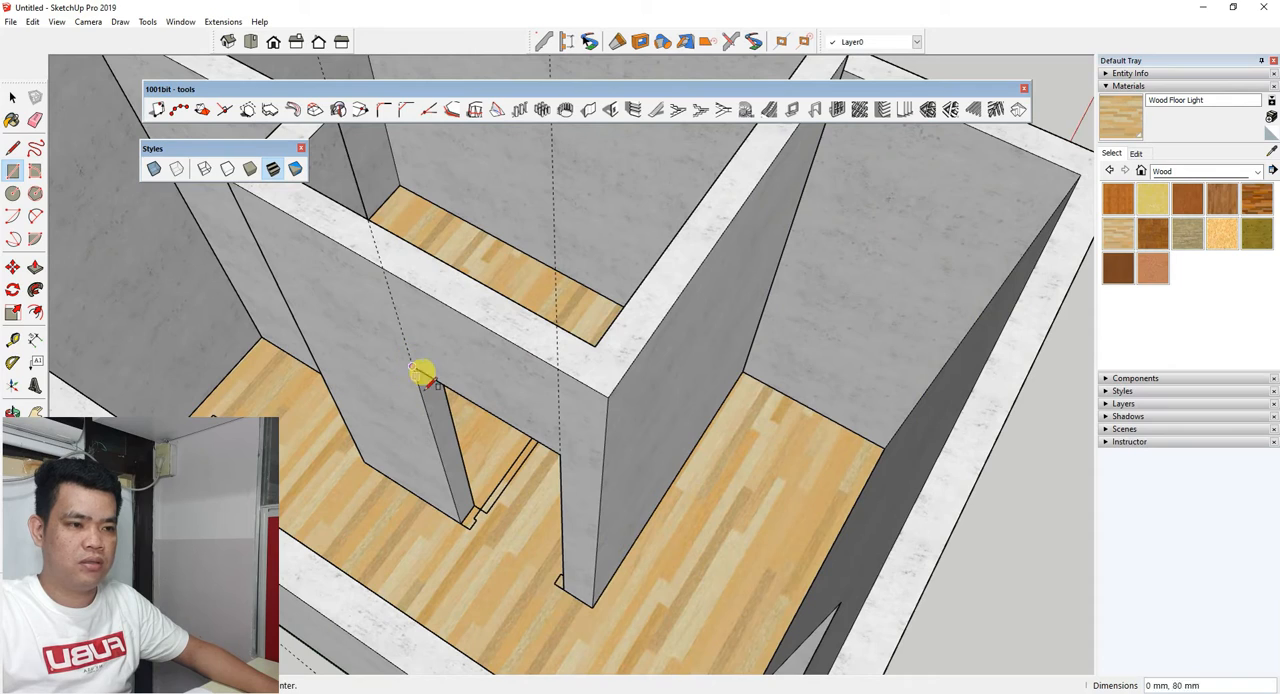
{"action": "left_click", "coordinate": [563, 589]}
Create a rectangular door frame on the front door face with 150 mm depth, 50 mm frame width and back location.
{"action": "scroll", "coordinate": [494, 451], "scroll_direction": "down", "scroll_amount": 5}
{"action": "middle_click_drag", "start_coordinate": [554, 409], "coordinate": [449, 380]}
{"action": "scroll", "coordinate": [430, 490], "scroll_direction": "up", "scroll_amount": 2}
{"action": "key", "text": "r"}
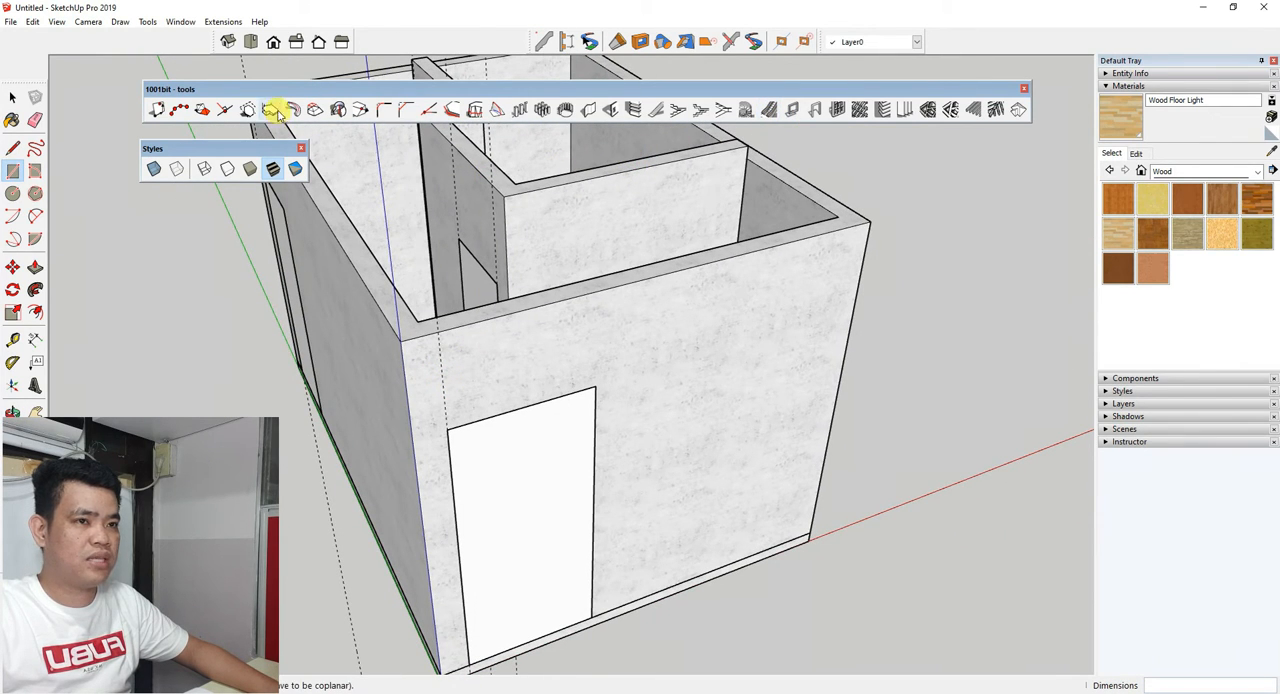
{"action": "left_click", "coordinate": [815, 110]}
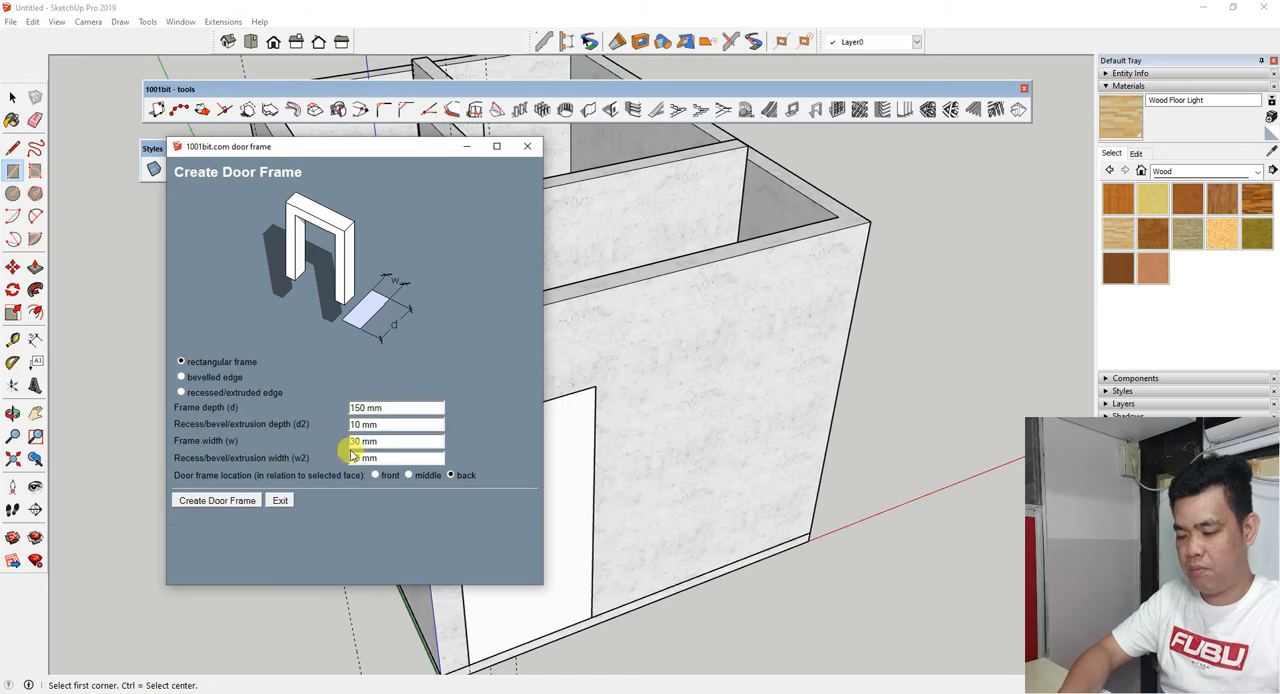
{"action": "triple_click", "coordinate": [381, 444]}
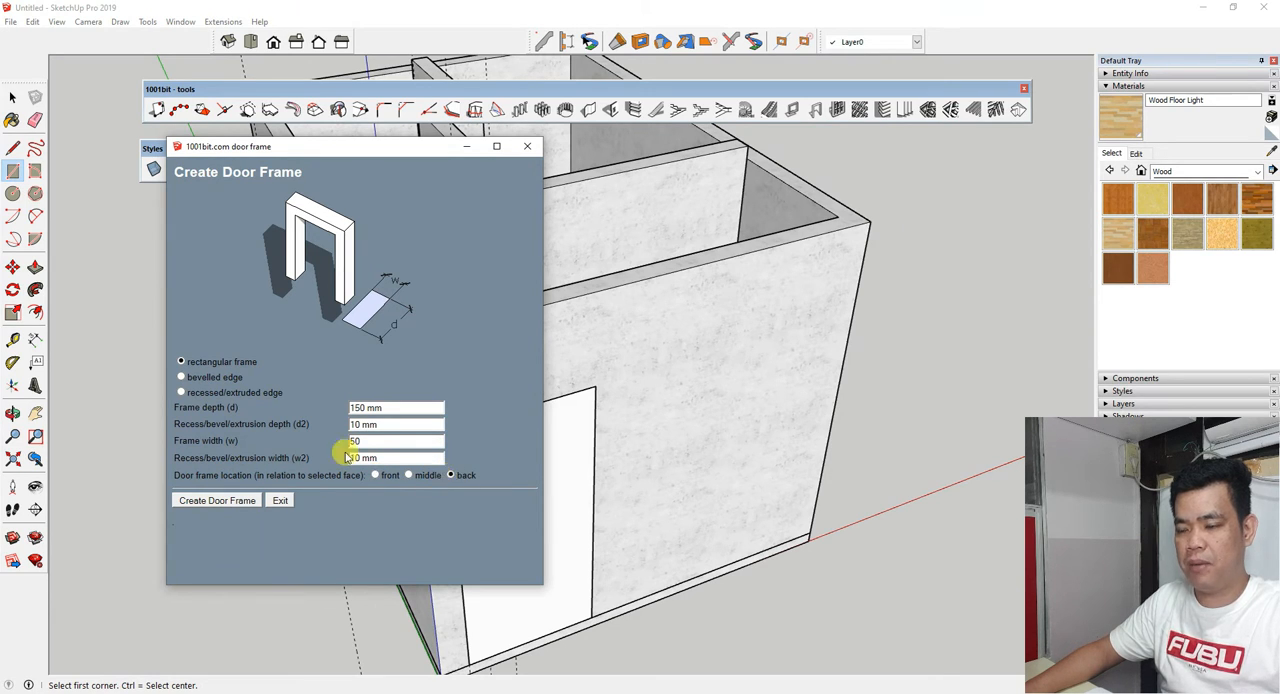
{"action": "left_click", "coordinate": [240, 501]}
{"action": "middle_click_drag", "start_coordinate": [237, 503], "coordinate": [435, 361]}
{"action": "left_click", "coordinate": [424, 465]}
{"action": "middle_click_drag", "start_coordinate": [438, 389], "coordinate": [305, 391]}
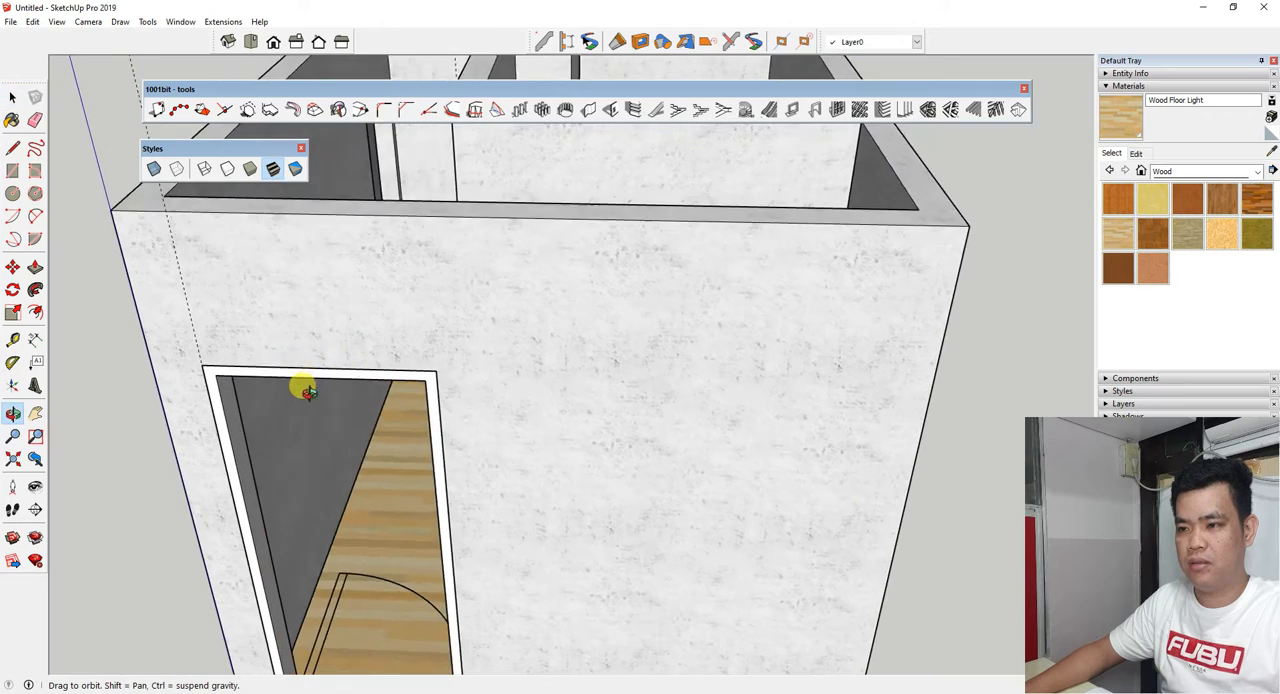
{"action": "scroll", "coordinate": [300, 390], "scroll_direction": "up", "scroll_amount": 4}
{"action": "scroll", "coordinate": [265, 400], "scroll_direction": "down", "scroll_amount": 4}
{"action": "scroll", "coordinate": [260, 406], "scroll_direction": "up", "scroll_amount": 1}
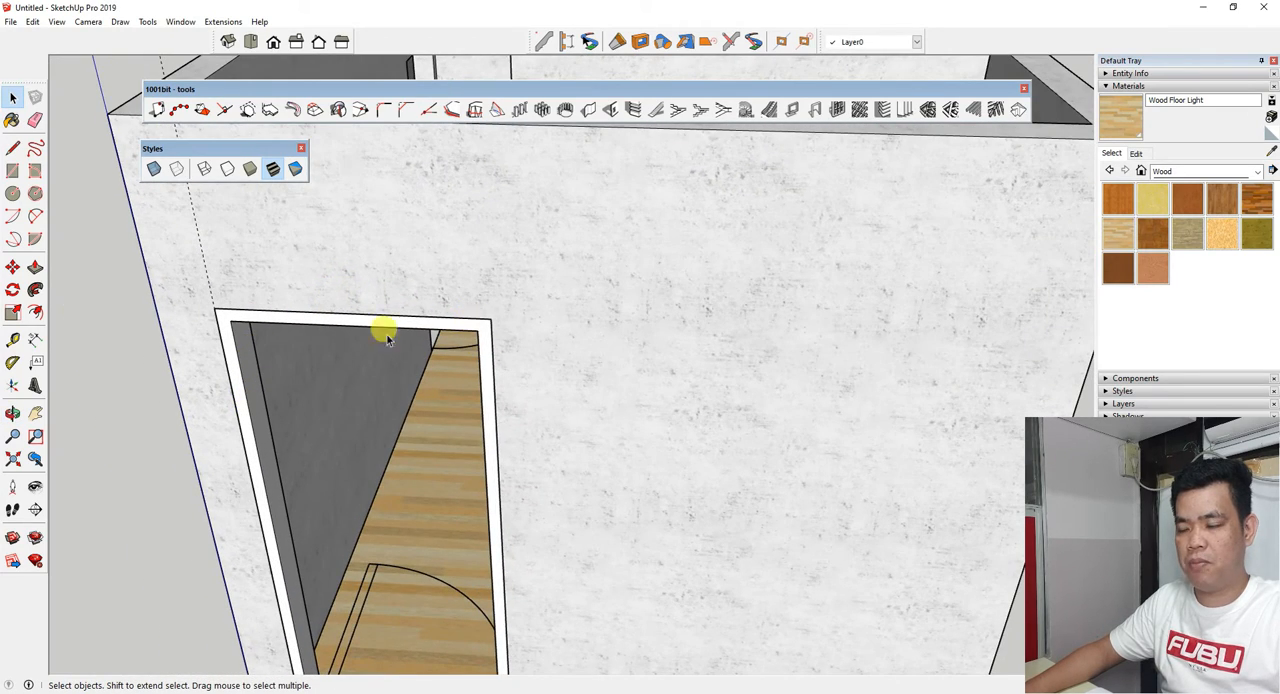
Create the same rectangular door frame, 150 mm deep and 50 mm wide, on the door face in the long side wall.
{"action": "scroll", "coordinate": [371, 528], "scroll_direction": "down", "scroll_amount": 5}
{"action": "middle_click_drag", "start_coordinate": [371, 528], "coordinate": [771, 449]}
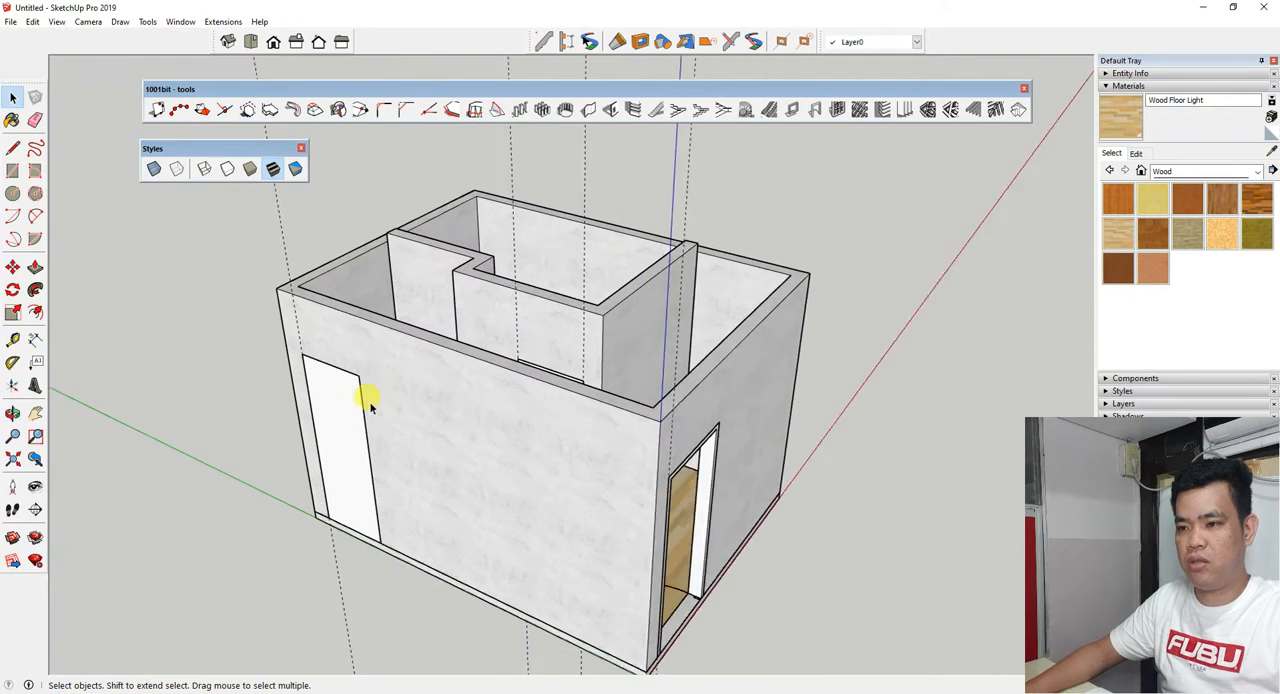
{"action": "middle_click_drag", "start_coordinate": [370, 403], "coordinate": [351, 408]}
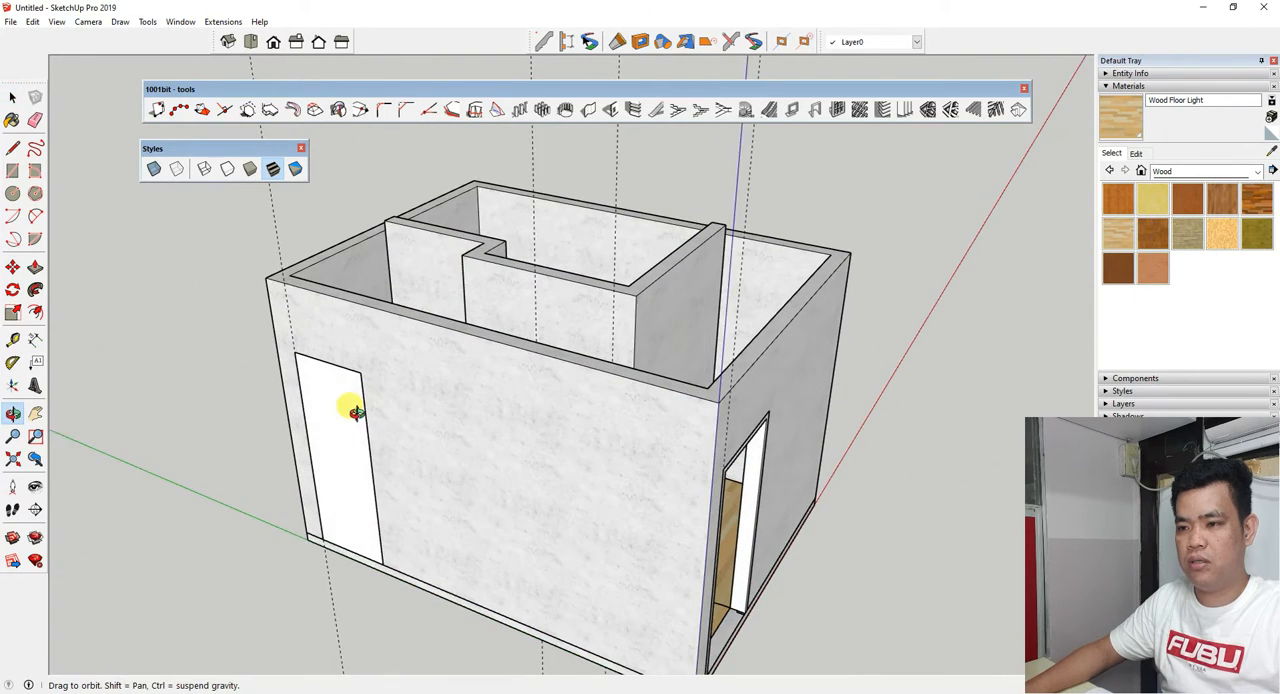
{"action": "left_click", "coordinate": [815, 112]}
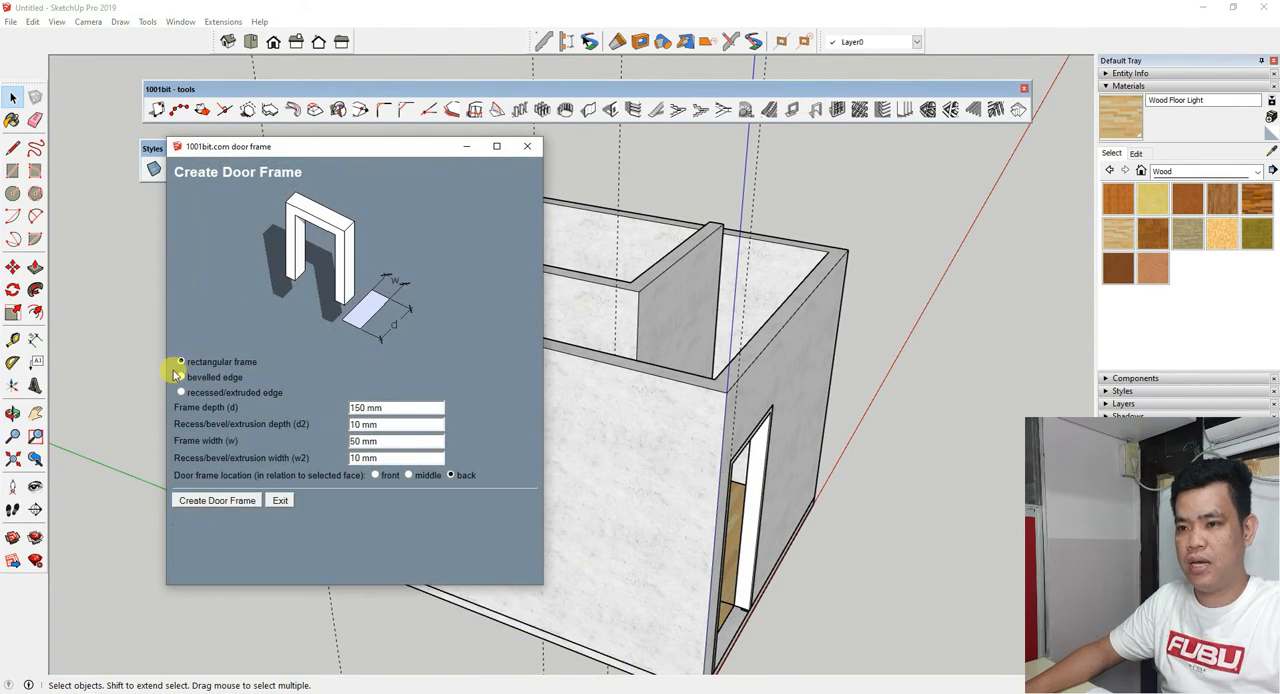
{"action": "left_click", "coordinate": [194, 509]}
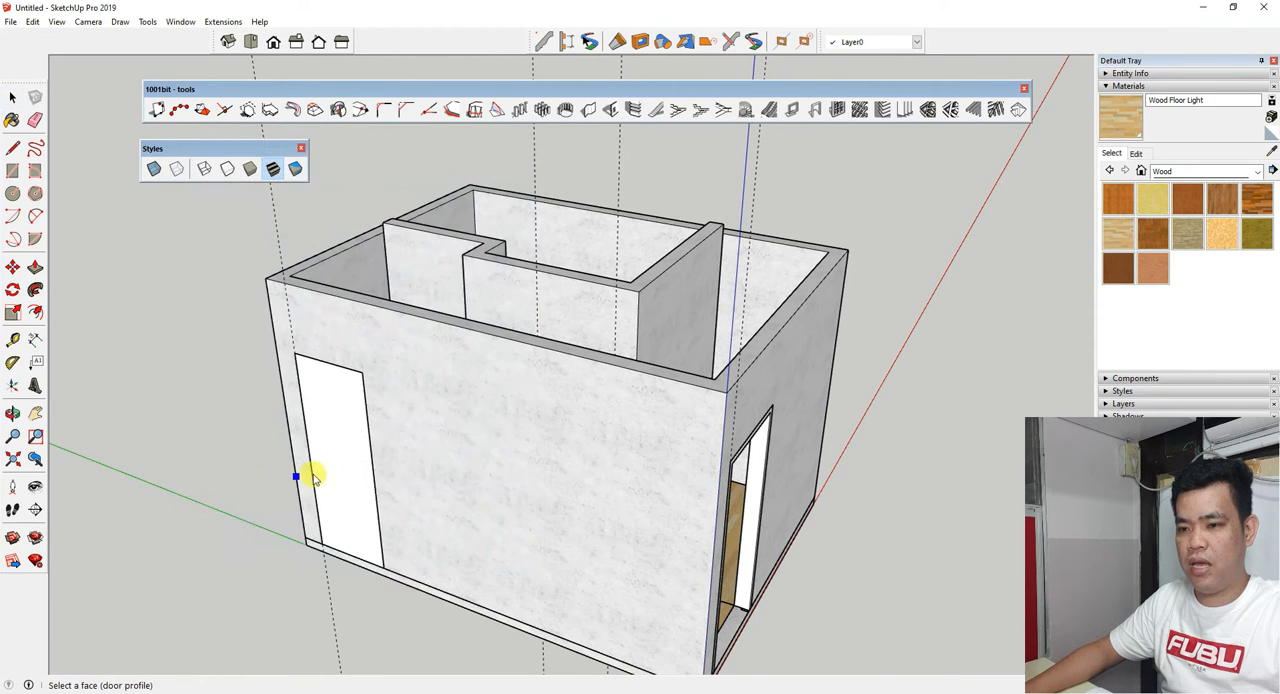
{"action": "scroll", "coordinate": [320, 470], "scroll_direction": "up", "scroll_amount": 3}
{"action": "left_click", "coordinate": [334, 417]}
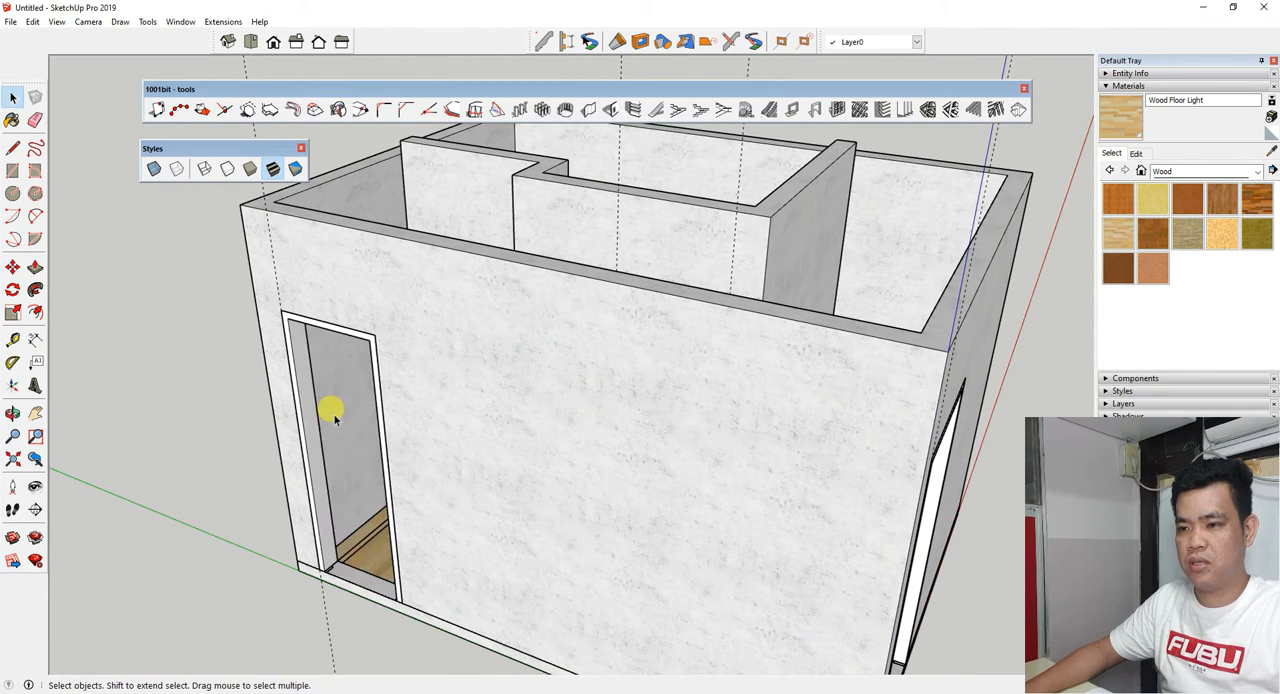
{"action": "scroll", "coordinate": [293, 441], "scroll_direction": "down", "scroll_amount": 3}
{"action": "middle_click_drag", "start_coordinate": [505, 399], "coordinate": [450, 395]}
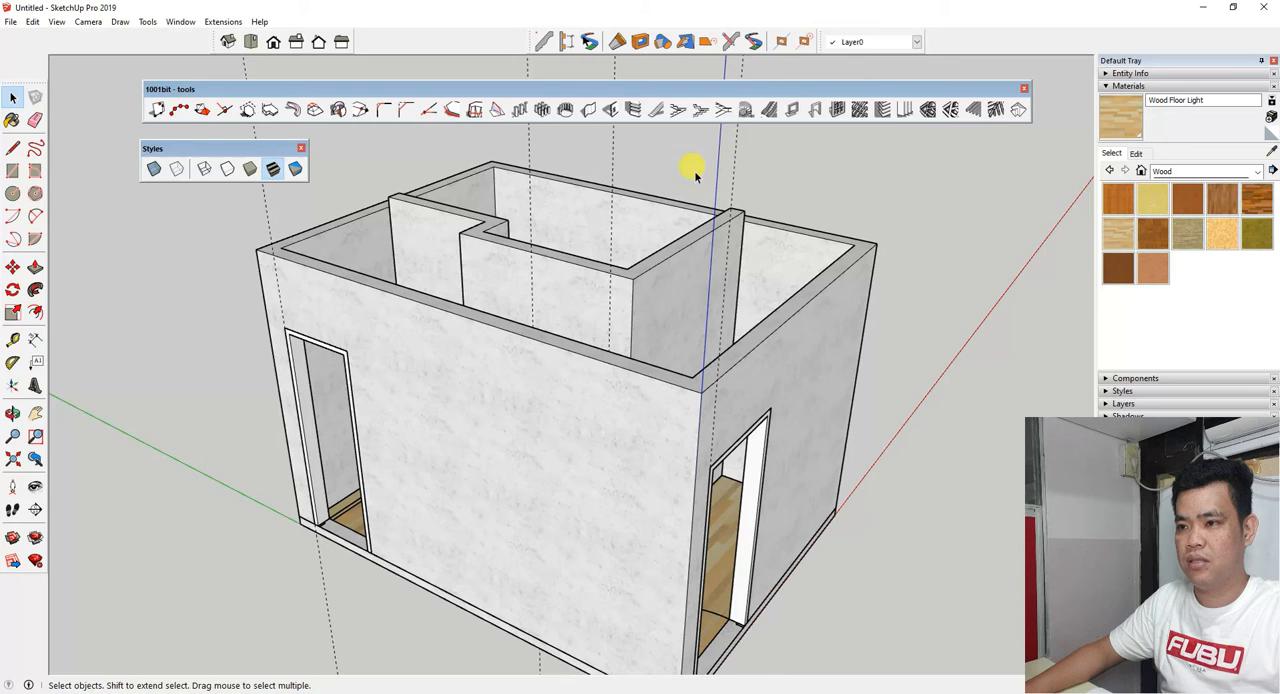
Create a rectangular door frame, 150 mm deep and 50 mm wide with back location, on the interior partition's door face.
{"action": "left_click", "coordinate": [815, 109]}
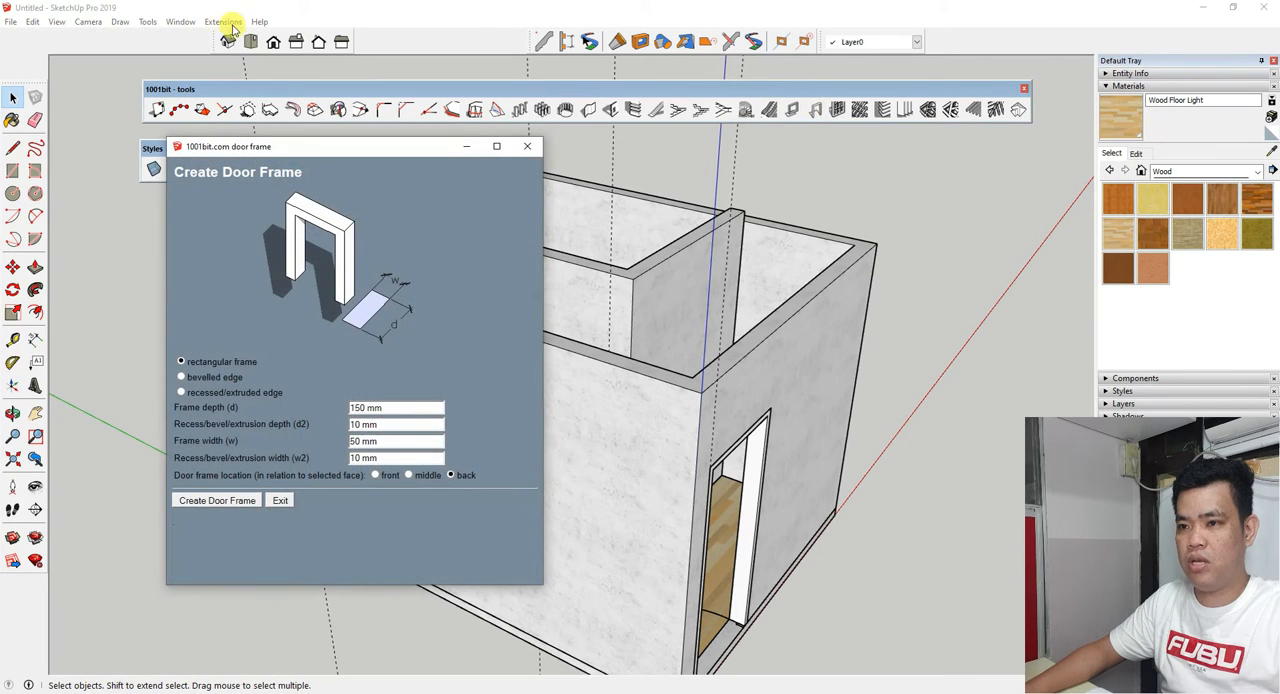
{"action": "left_click", "coordinate": [192, 503]}
{"action": "middle_click_drag", "start_coordinate": [456, 268], "coordinate": [529, 386]}
{"action": "scroll", "coordinate": [600, 410], "scroll_direction": "up", "scroll_amount": 6}
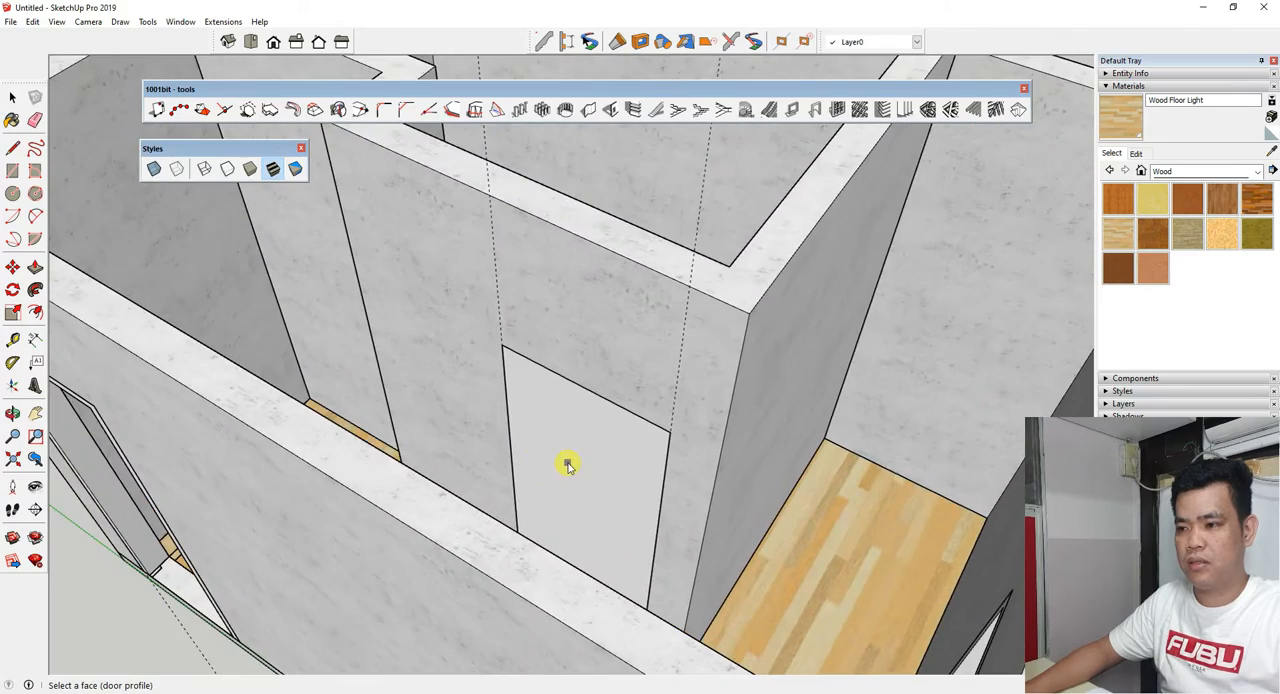
{"action": "left_click", "coordinate": [567, 466]}
{"action": "scroll", "coordinate": [460, 343], "scroll_direction": "down", "scroll_amount": 8}
Paint the front, side-wall and interior door frames with the Wood Veneer 01 material.
{"action": "middle_click_drag", "start_coordinate": [629, 529], "coordinate": [409, 337]}
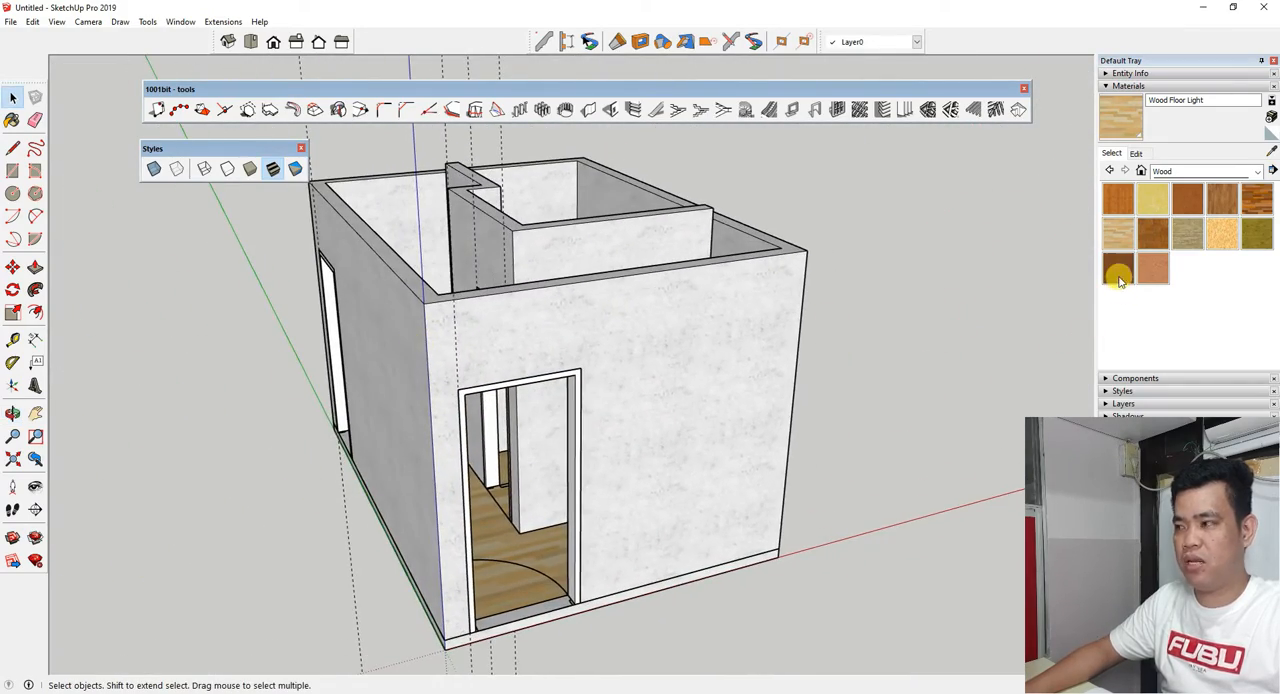
{"action": "left_click", "coordinate": [1117, 267]}
{"action": "scroll", "coordinate": [455, 380], "scroll_direction": "up", "scroll_amount": 4}
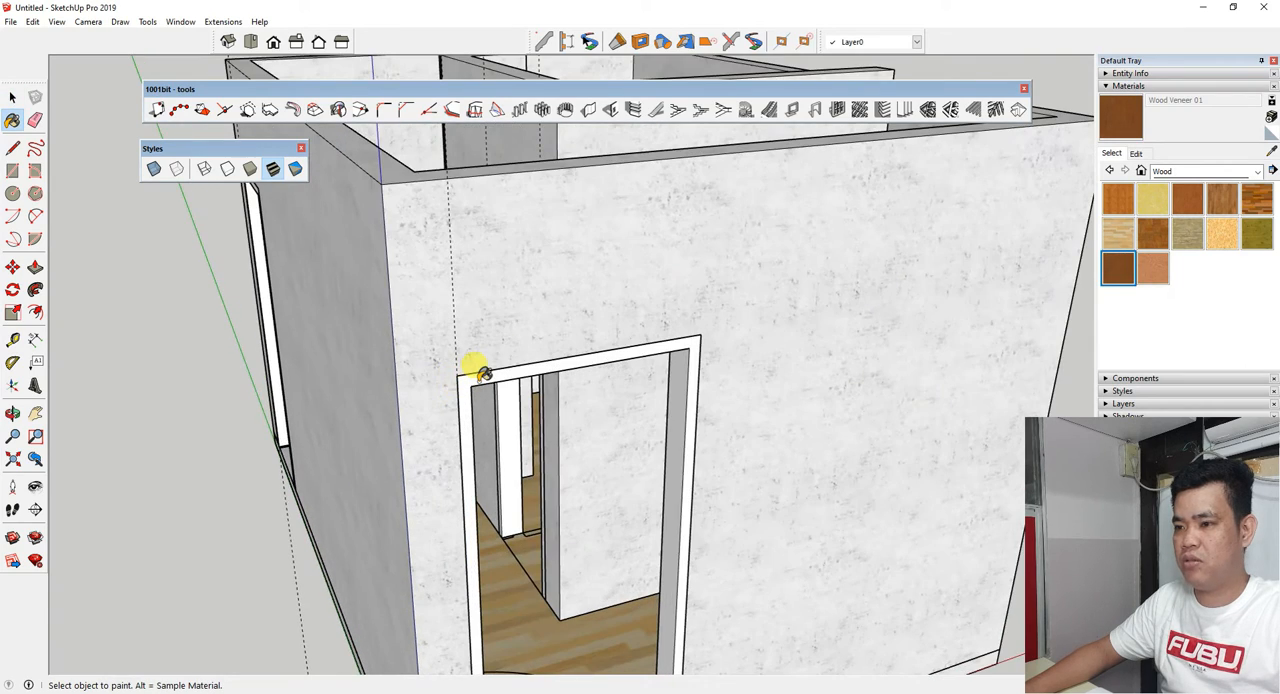
{"action": "scroll", "coordinate": [483, 372], "scroll_direction": "down", "scroll_amount": 5}
{"action": "middle_click_drag", "start_coordinate": [391, 383], "coordinate": [808, 437]}
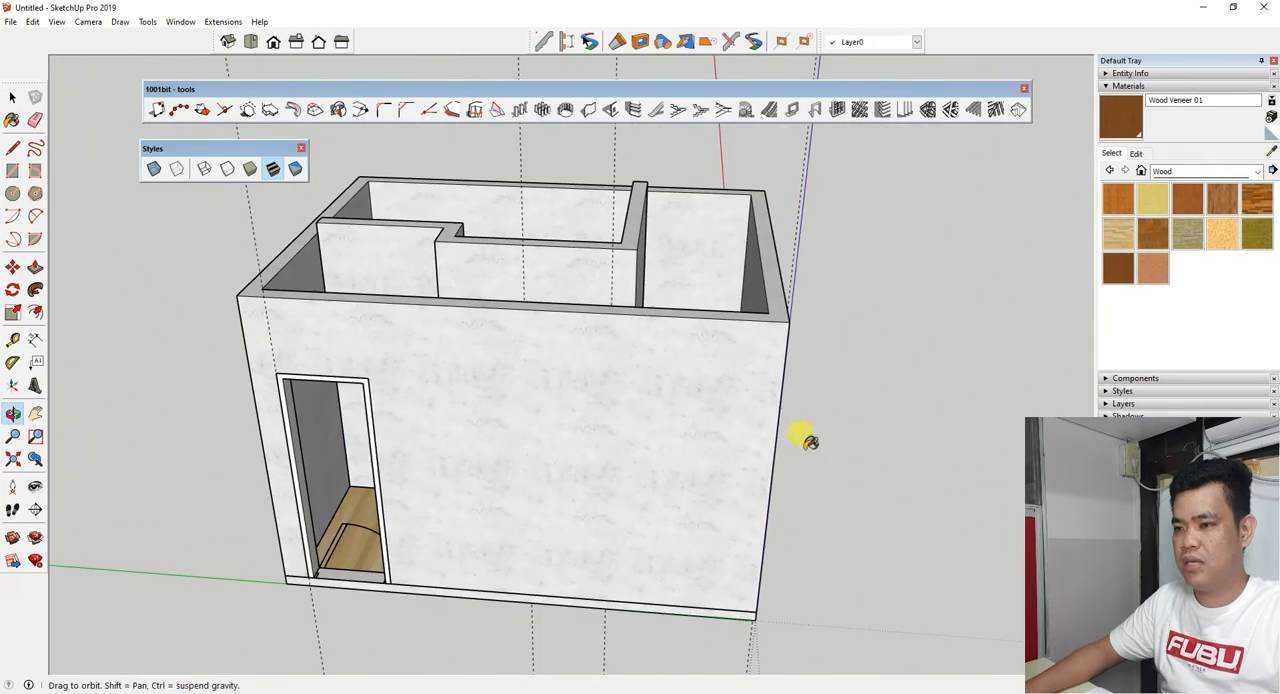
{"action": "scroll", "coordinate": [350, 365], "scroll_direction": "up", "scroll_amount": 5}
{"action": "scroll", "coordinate": [352, 362], "scroll_direction": "down", "scroll_amount": 5}
{"action": "middle_click_drag", "start_coordinate": [354, 400], "coordinate": [346, 449]}
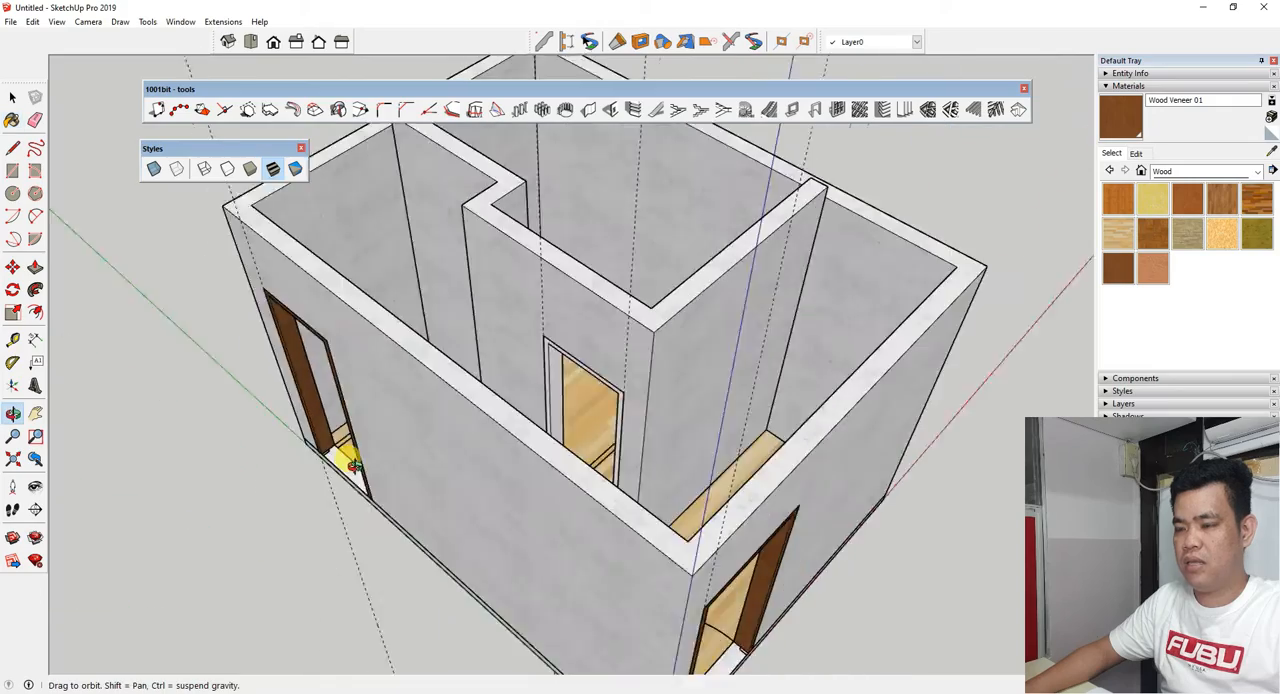
{"action": "scroll", "coordinate": [527, 365], "scroll_direction": "up", "scroll_amount": 5}
{"action": "scroll", "coordinate": [530, 365], "scroll_direction": "up", "scroll_amount": 3}
{"action": "scroll", "coordinate": [540, 340], "scroll_direction": "down", "scroll_amount": 5}
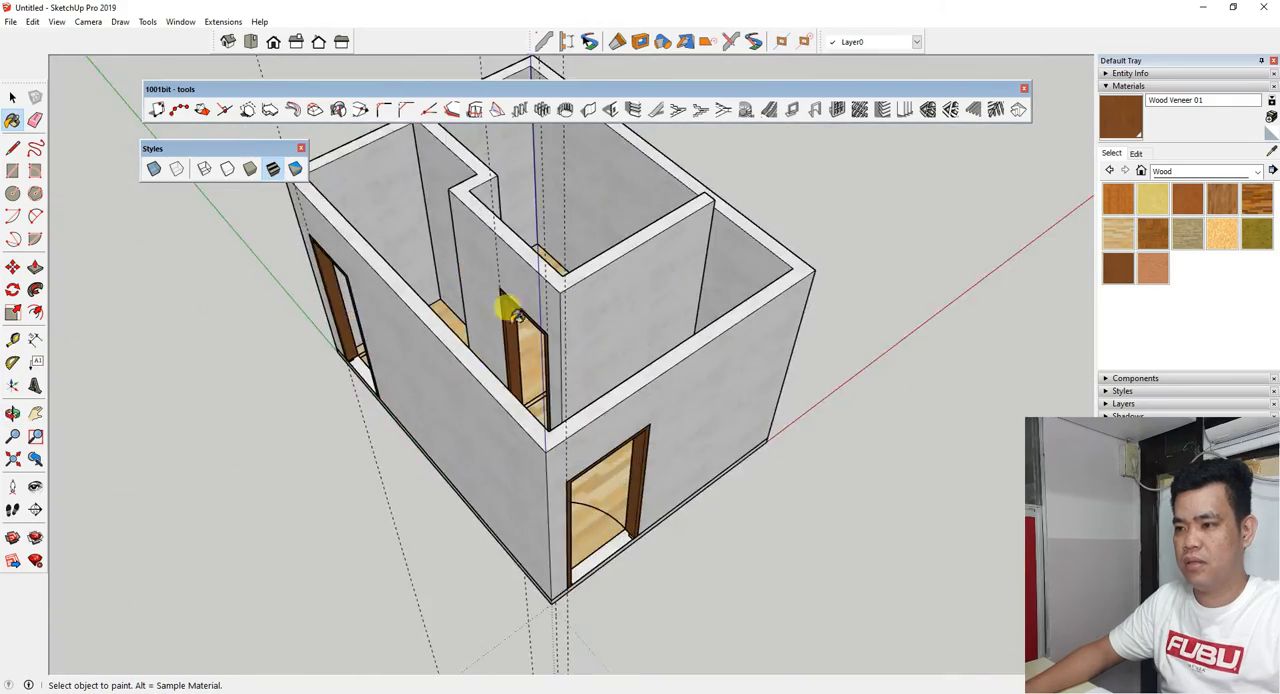
{"action": "mouse_move", "coordinate": [506, 300]}
{"action": "middle_mouse_down"}
{"action": "mouse_move", "coordinate": [297, 434]}
{"action": "mouse_move", "coordinate": [620, 374]}
{"action": "mouse_move", "coordinate": [757, 320]}
{"action": "mouse_move", "coordinate": [574, 249]}
{"action": "mouse_move", "coordinate": [469, 400]}
{"action": "mouse_move", "coordinate": [343, 409]}
{"action": "mouse_move", "coordinate": [243, 352]}
{"action": "mouse_move", "coordinate": [327, 247]}
{"action": "middle_mouse_up"}
{"action": "scroll", "coordinate": [327, 247], "scroll_direction": "up", "scroll_amount": 2}
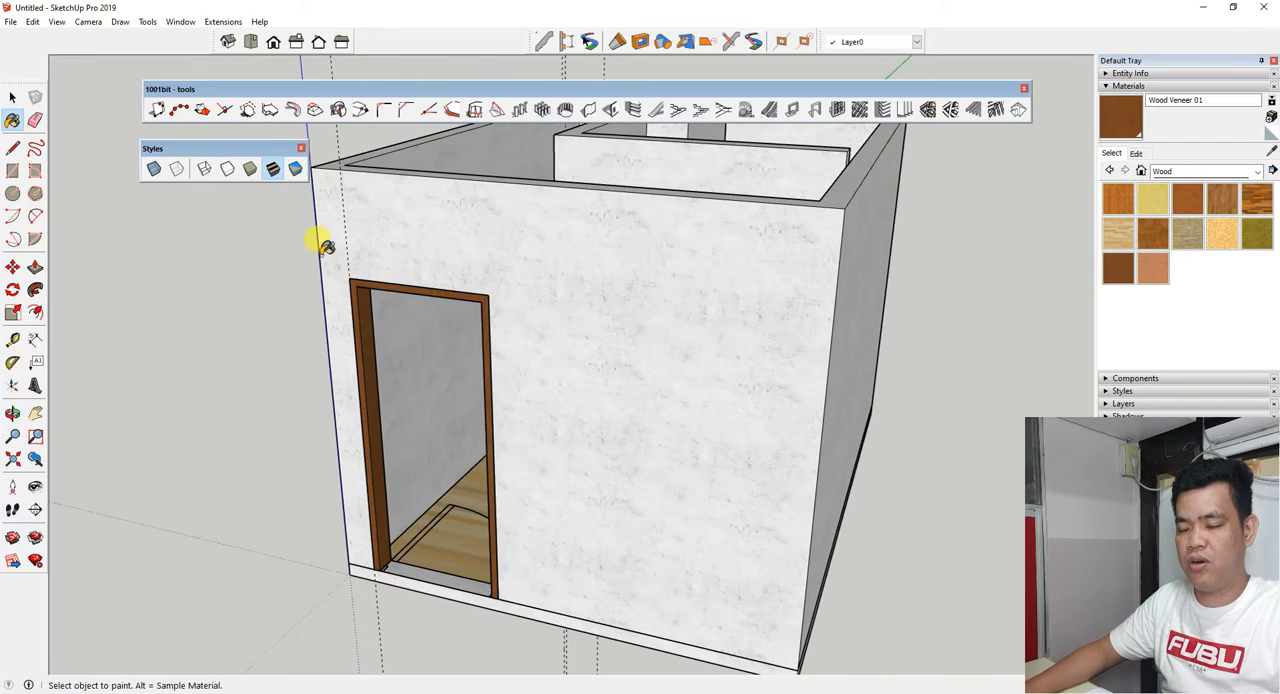
{"action": "mouse_move", "coordinate": [360, 330]}
{"action": "middle_mouse_down"}
{"action": "mouse_move", "coordinate": [371, 363]}
{"action": "mouse_move", "coordinate": [431, 311]}
{"action": "middle_mouse_up"}
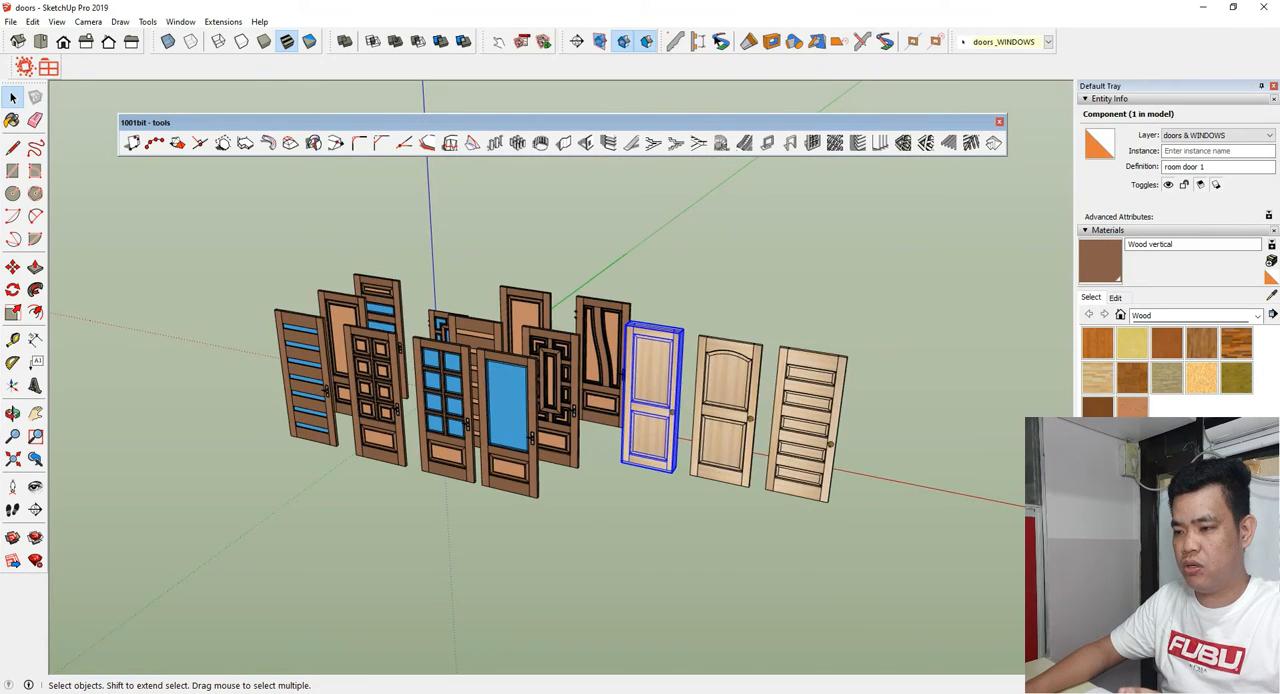
Switch to the doors file and examine the available door models.
{"action": "scroll", "coordinate": [499, 375], "scroll_direction": "up", "scroll_amount": 2}
{"action": "scroll", "coordinate": [499, 375], "scroll_direction": "down", "scroll_amount": 2}
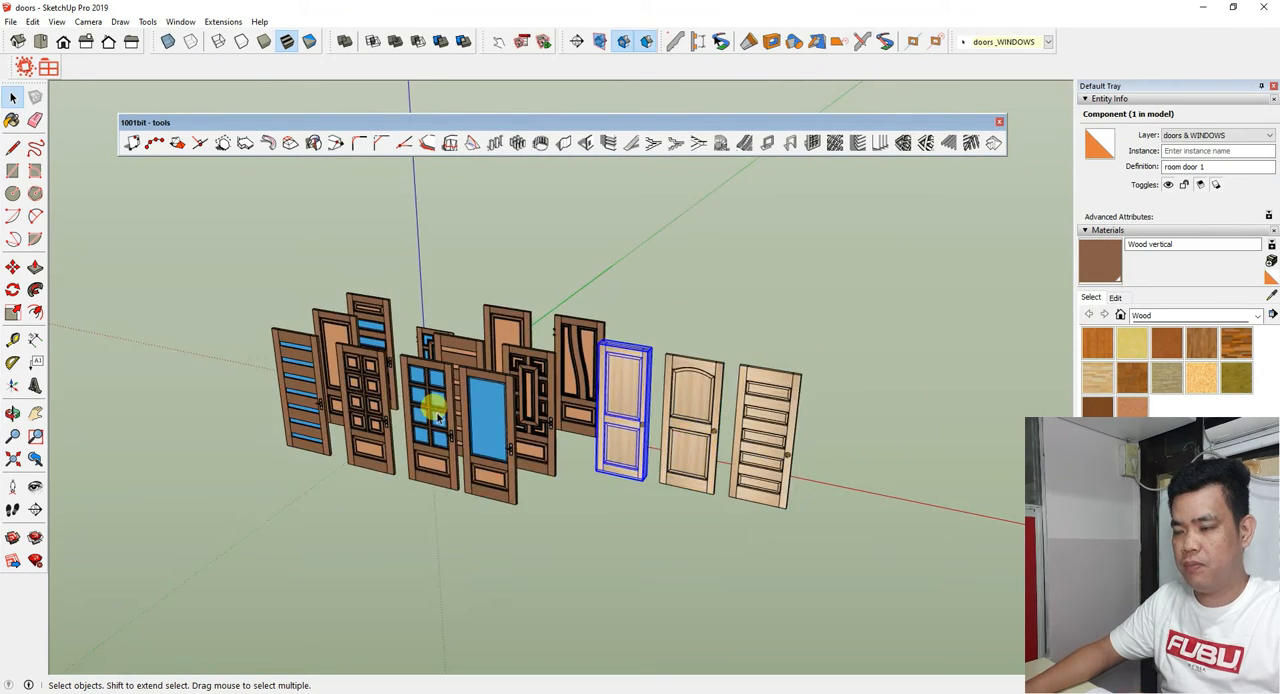
{"action": "scroll", "coordinate": [499, 375], "scroll_direction": "up", "scroll_amount": 3}
{"action": "middle_click_drag", "start_coordinate": [499, 375], "coordinate": [446, 412]}
{"action": "scroll", "coordinate": [450, 343], "scroll_direction": "down", "scroll_amount": 2}
{"action": "scroll", "coordinate": [200, 377], "scroll_direction": "up", "scroll_amount": 2}
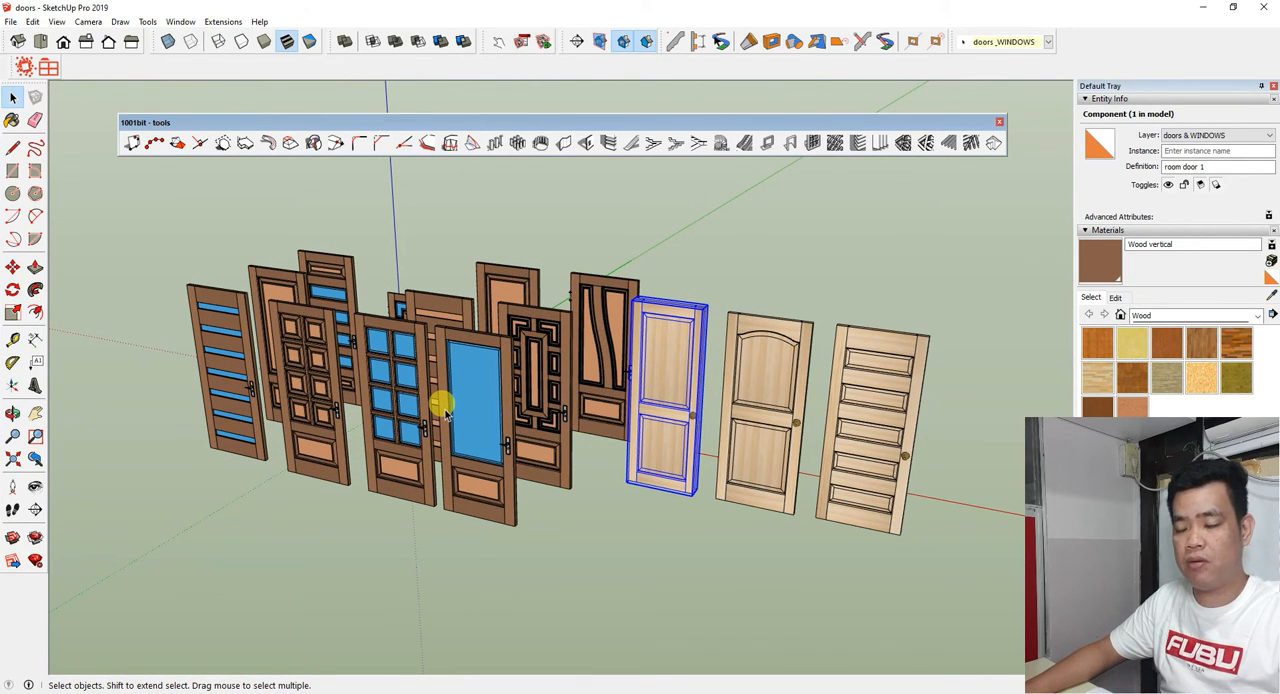
{"action": "scroll", "coordinate": [446, 412], "scroll_direction": "down", "scroll_amount": 1}
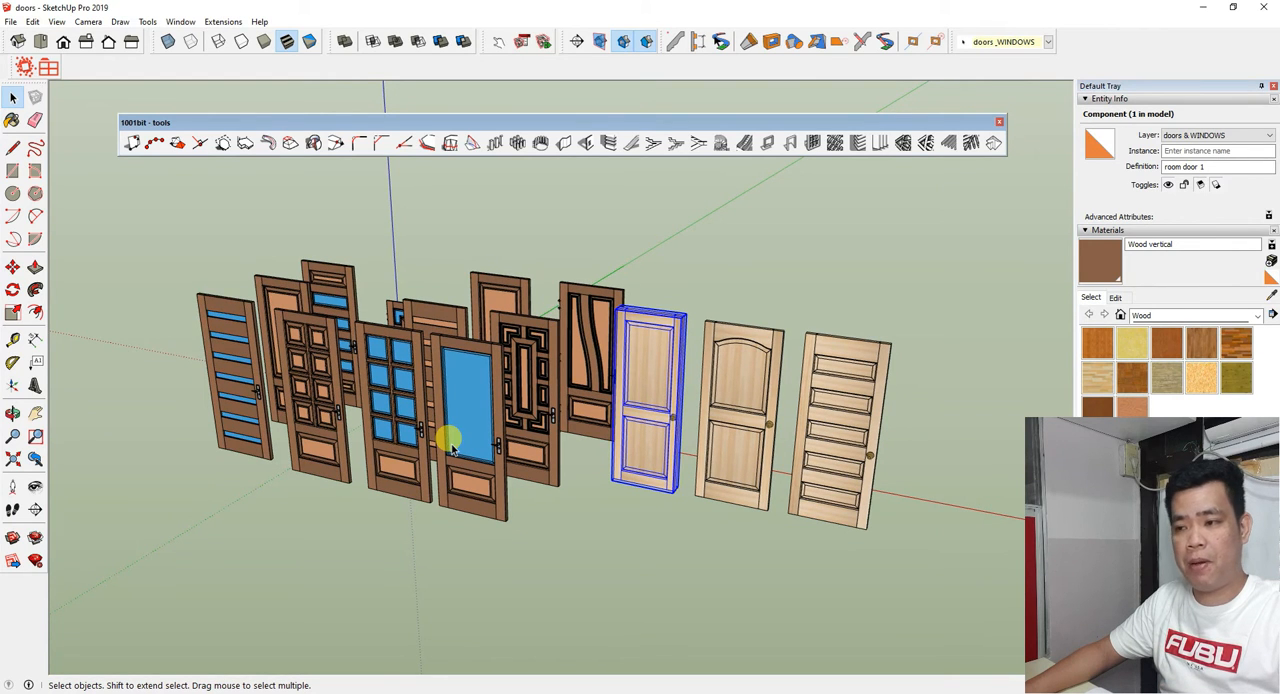
{"action": "mouse_move", "coordinate": [465, 447]}
{"action": "middle_mouse_down"}
{"action": "mouse_move", "coordinate": [488, 432]}
{"action": "mouse_move", "coordinate": [452, 443]}
{"action": "middle_mouse_up"}
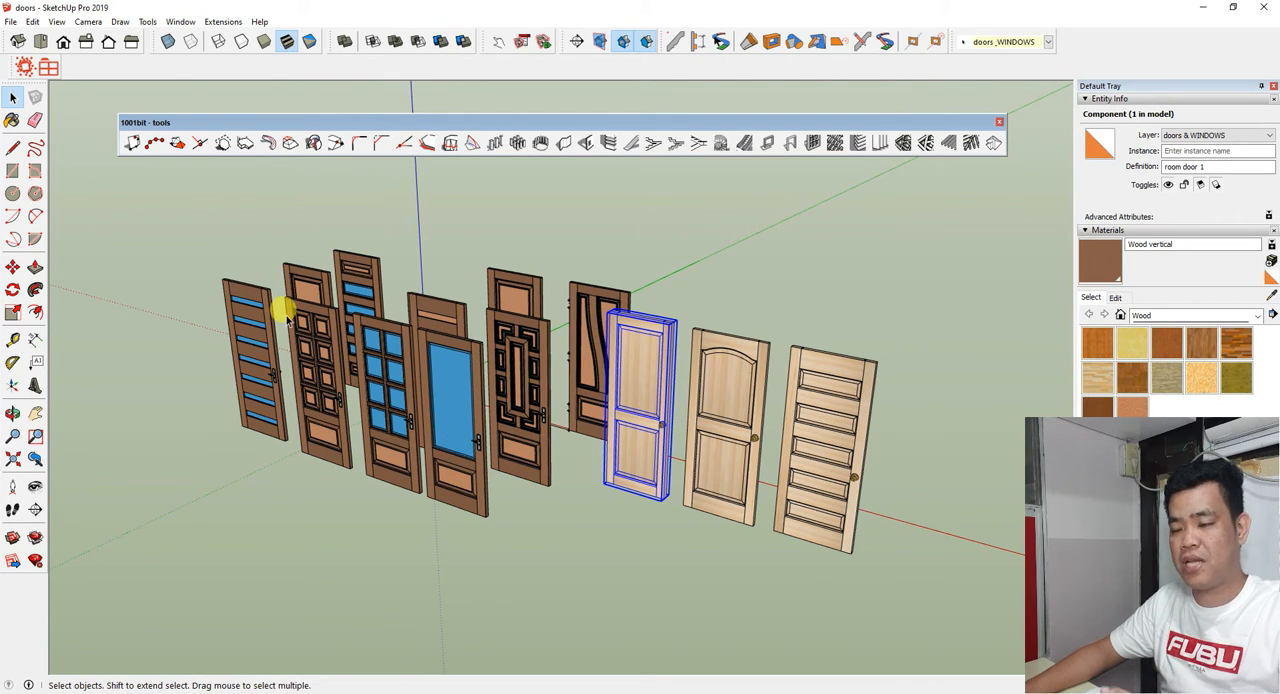
{"action": "scroll", "coordinate": [260, 345], "scroll_direction": "down", "scroll_amount": 2}
{"action": "middle_click_drag", "start_coordinate": [580, 420], "coordinate": [516, 440]}
Copy the brown door with horizontal blue glass strips, DOOR 4 G, and return to the house model.
{"action": "left_click", "coordinate": [519, 516]}
{"action": "middle_click_drag", "start_coordinate": [519, 516], "coordinate": [291, 435]}
{"action": "scroll", "coordinate": [254, 351], "scroll_direction": "up", "scroll_amount": 4}
{"action": "scroll", "coordinate": [292, 394], "scroll_direction": "down", "scroll_amount": 3}
{"action": "scroll", "coordinate": [275, 396], "scroll_direction": "up", "scroll_amount": 3}
{"action": "left_click", "coordinate": [318, 350]}
{"action": "scroll", "coordinate": [320, 360], "scroll_direction": "down", "scroll_amount": 2}
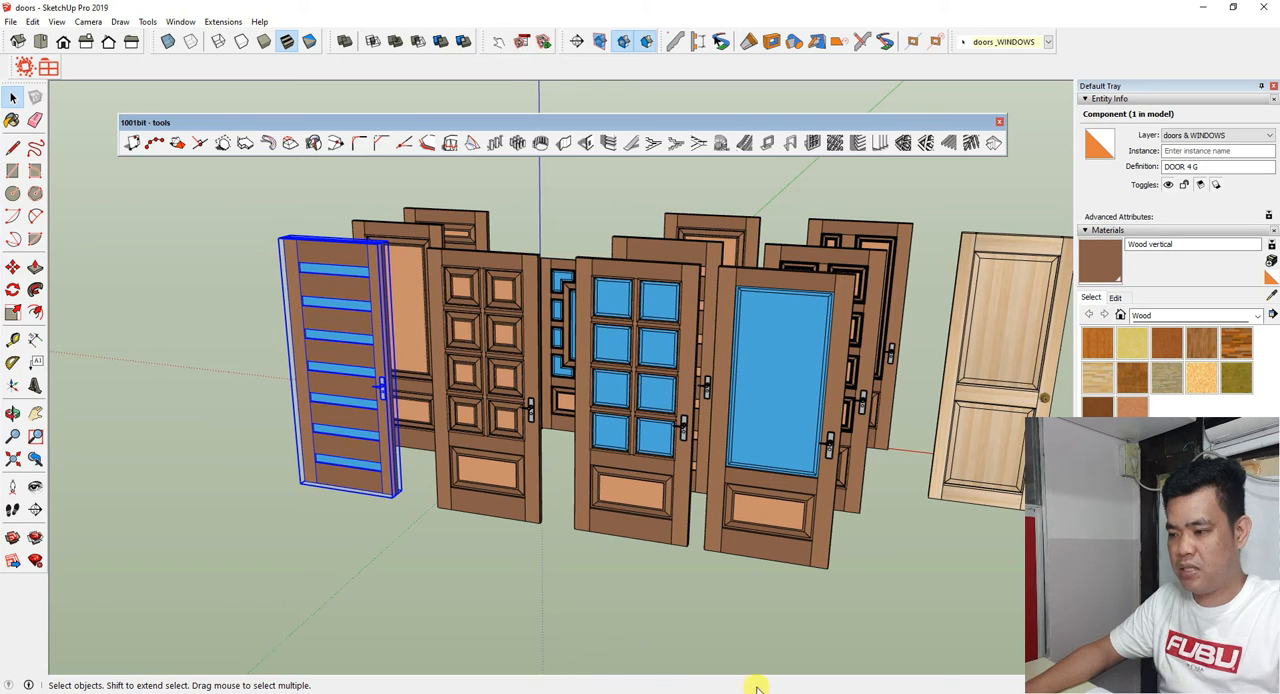
{"action": "left_click", "coordinate": [804, 693]}
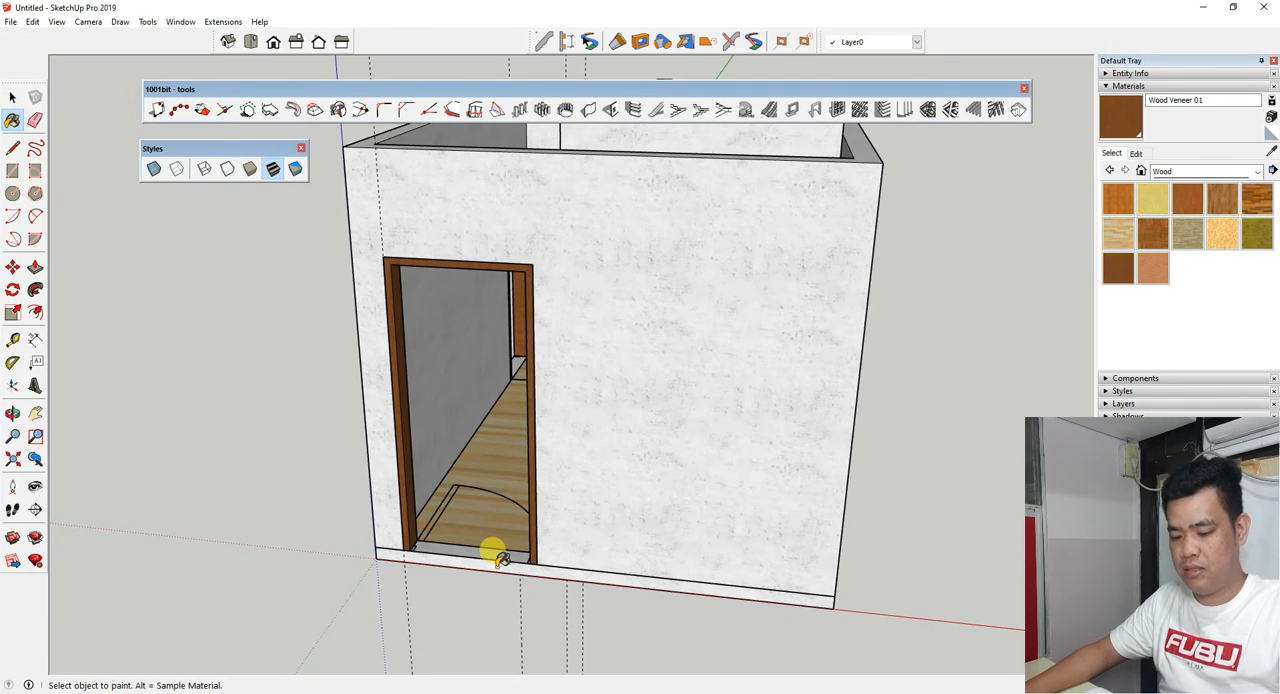
Paste the copied door into the front door frame, aligned with the frame's inner bottom corner.
{"action": "key", "text": "ctrl+v"}
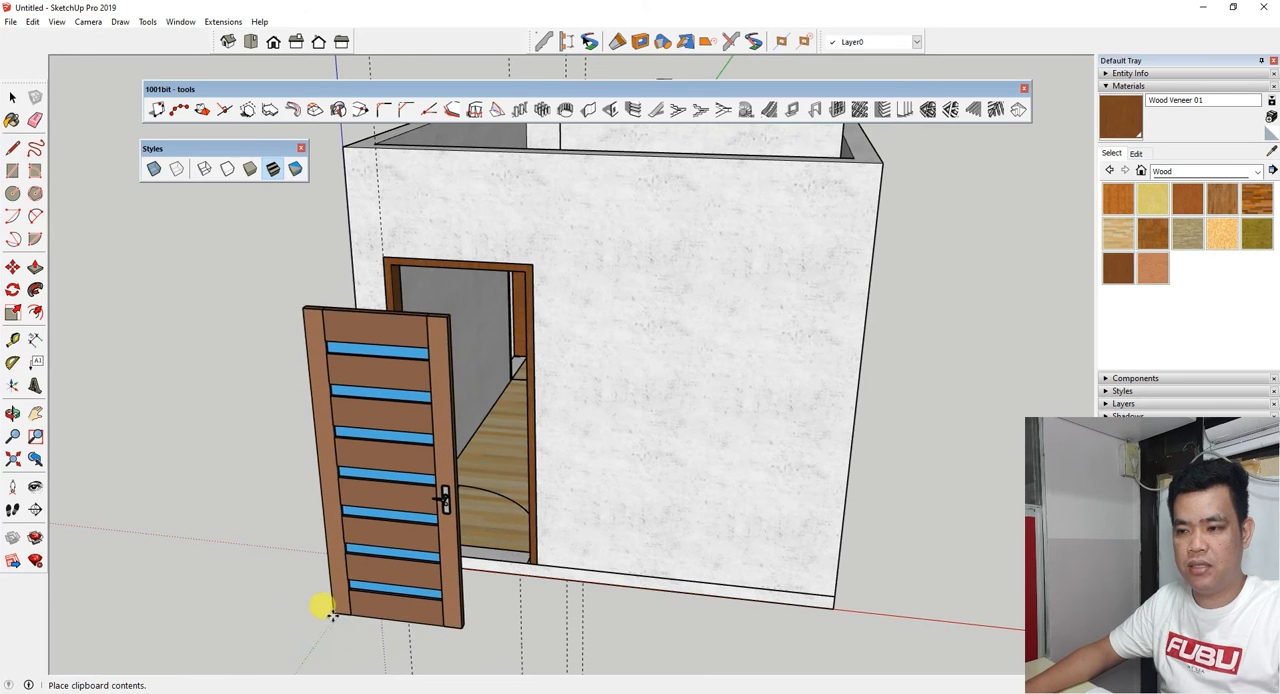
{"action": "scroll", "coordinate": [425, 530], "scroll_direction": "up", "scroll_amount": 8}
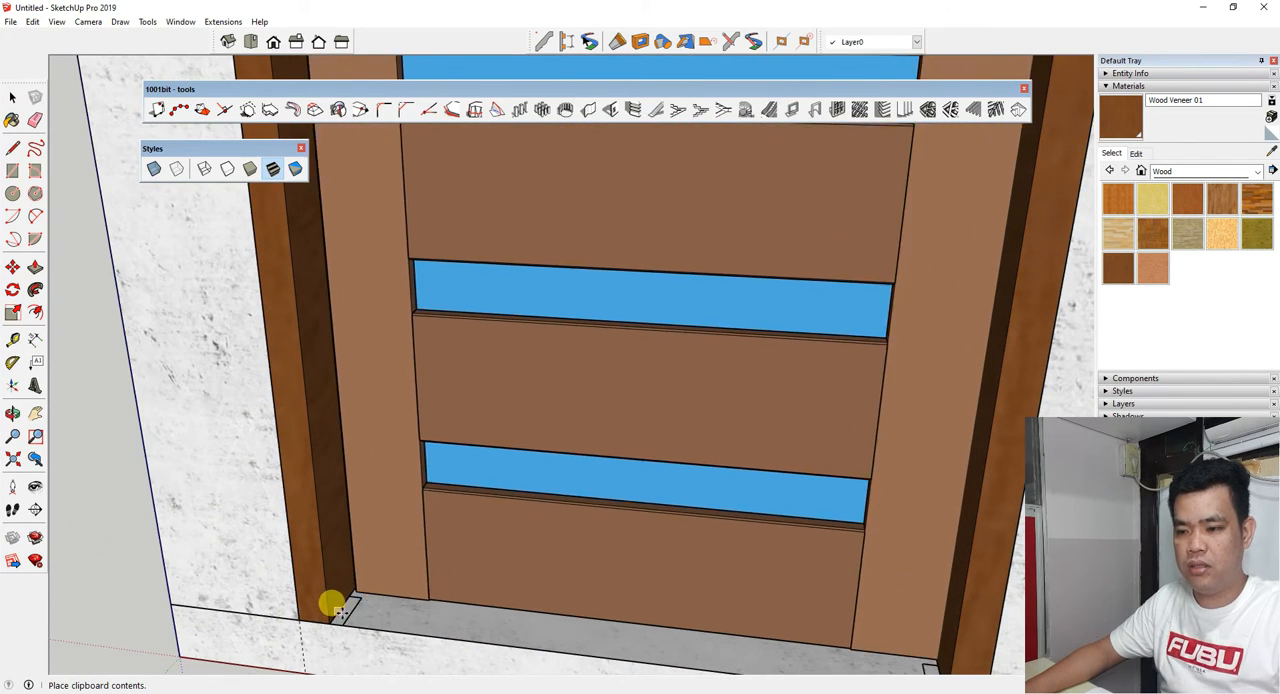
{"action": "left_click", "coordinate": [336, 602]}
{"action": "scroll", "coordinate": [346, 586], "scroll_direction": "up", "scroll_amount": 3}
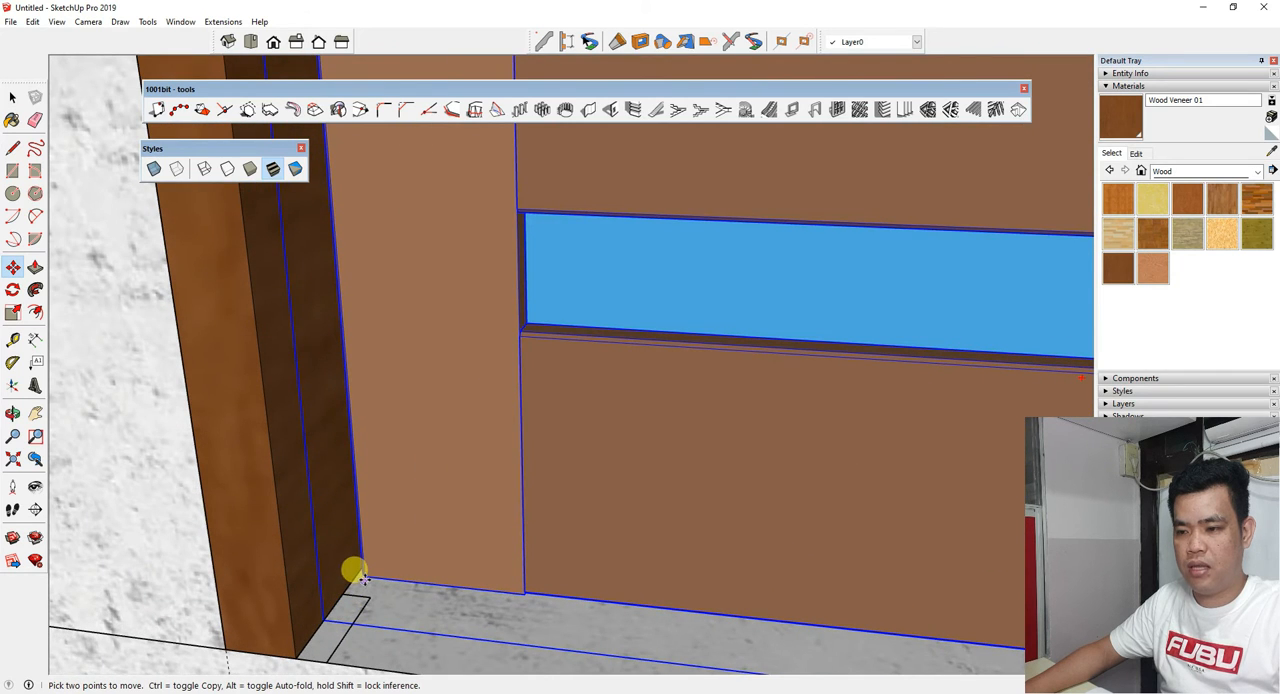
{"action": "scroll", "coordinate": [362, 572], "scroll_direction": "up", "scroll_amount": 3}
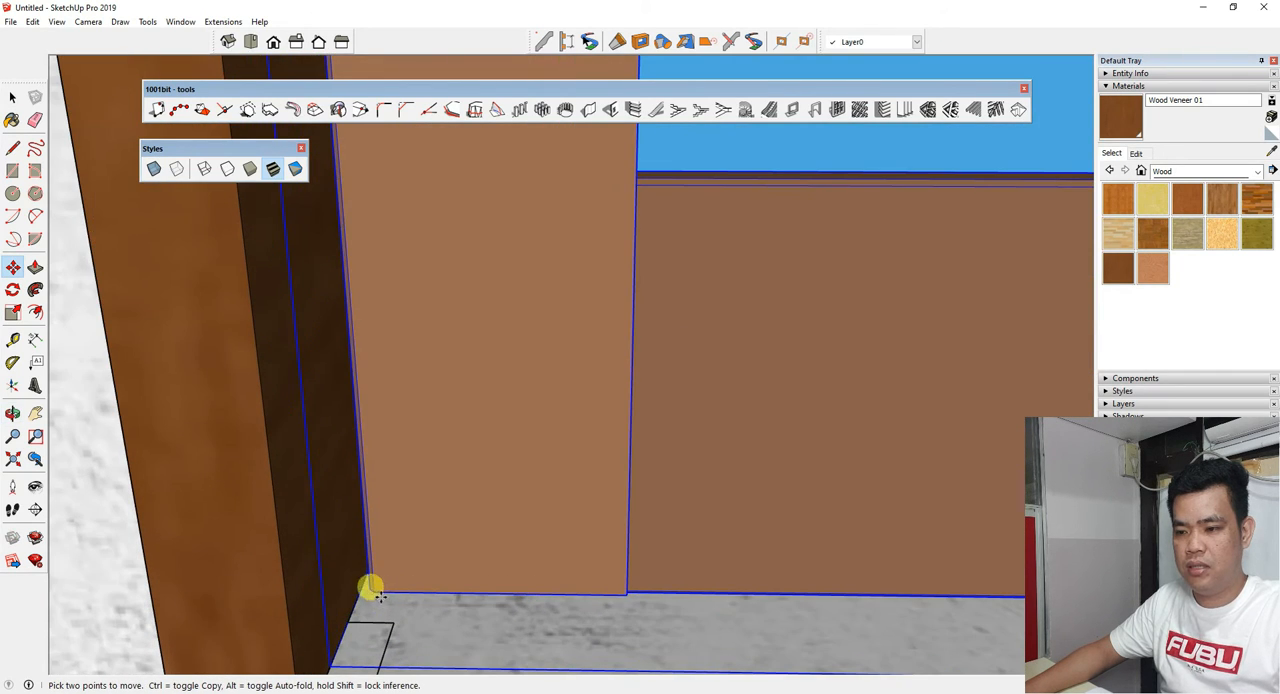
{"action": "scroll", "coordinate": [340, 615], "scroll_direction": "down", "scroll_amount": 3}
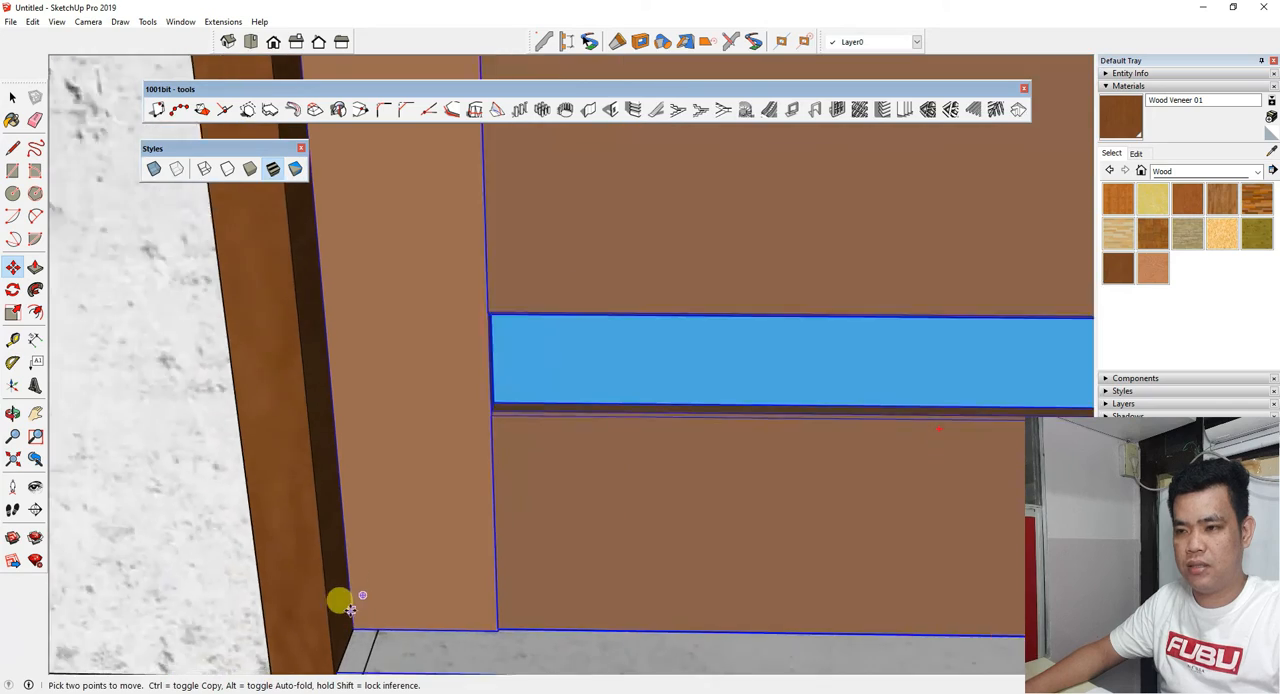
{"action": "scroll", "coordinate": [342, 608], "scroll_direction": "down", "scroll_amount": 6}
{"action": "scroll", "coordinate": [400, 366], "scroll_direction": "up", "scroll_amount": 3}
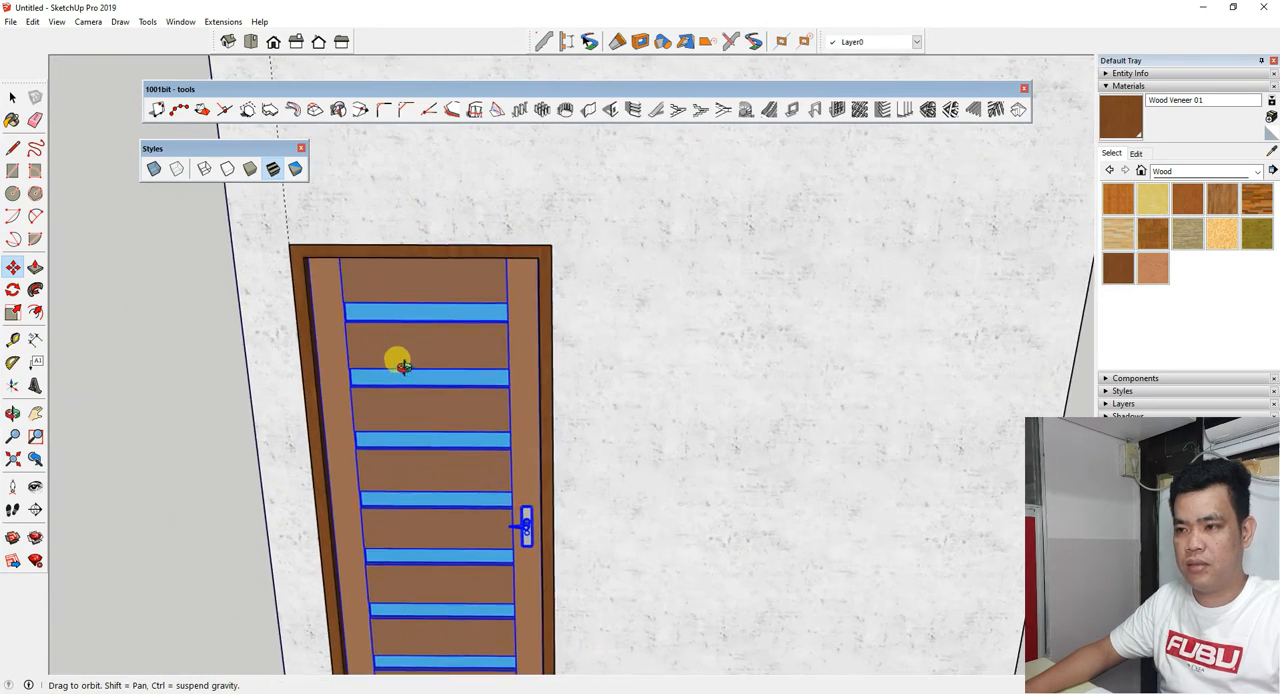
Scale the front door down uniformly from its upper corner.
{"action": "middle_click_drag", "start_coordinate": [400, 366], "coordinate": [449, 363]}
{"action": "scroll", "coordinate": [466, 246], "scroll_direction": "up", "scroll_amount": 3}
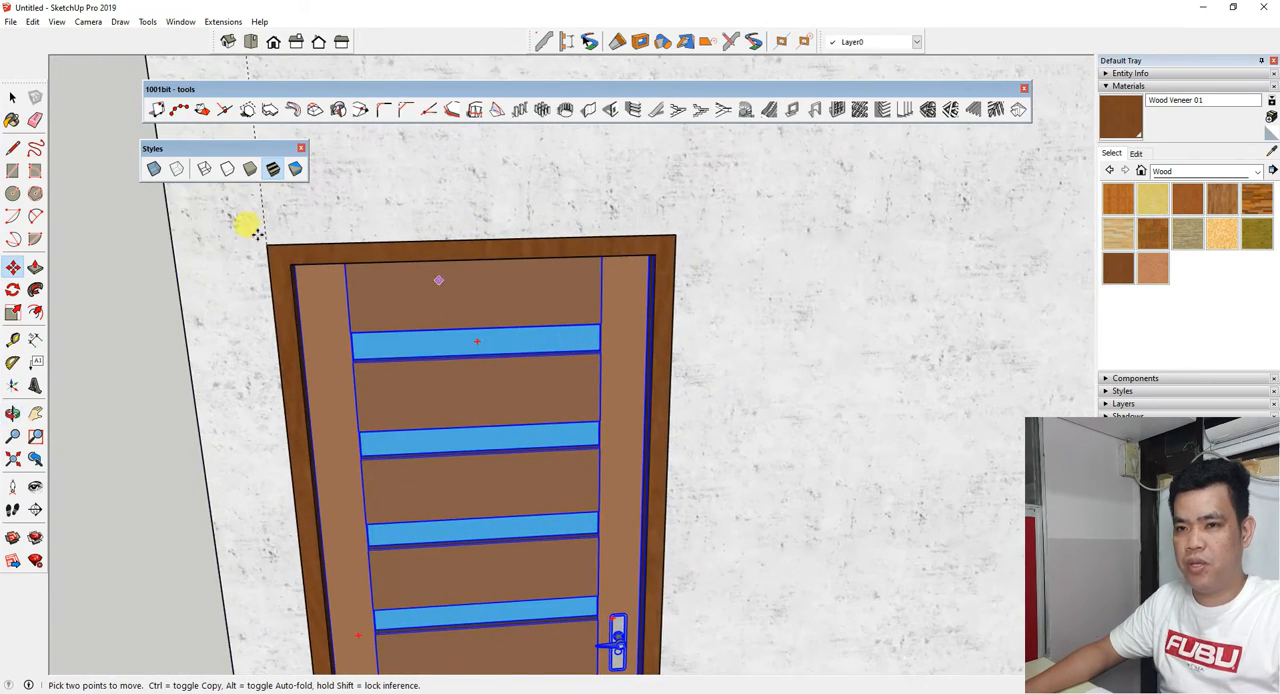
{"action": "left_click", "coordinate": [13, 314]}
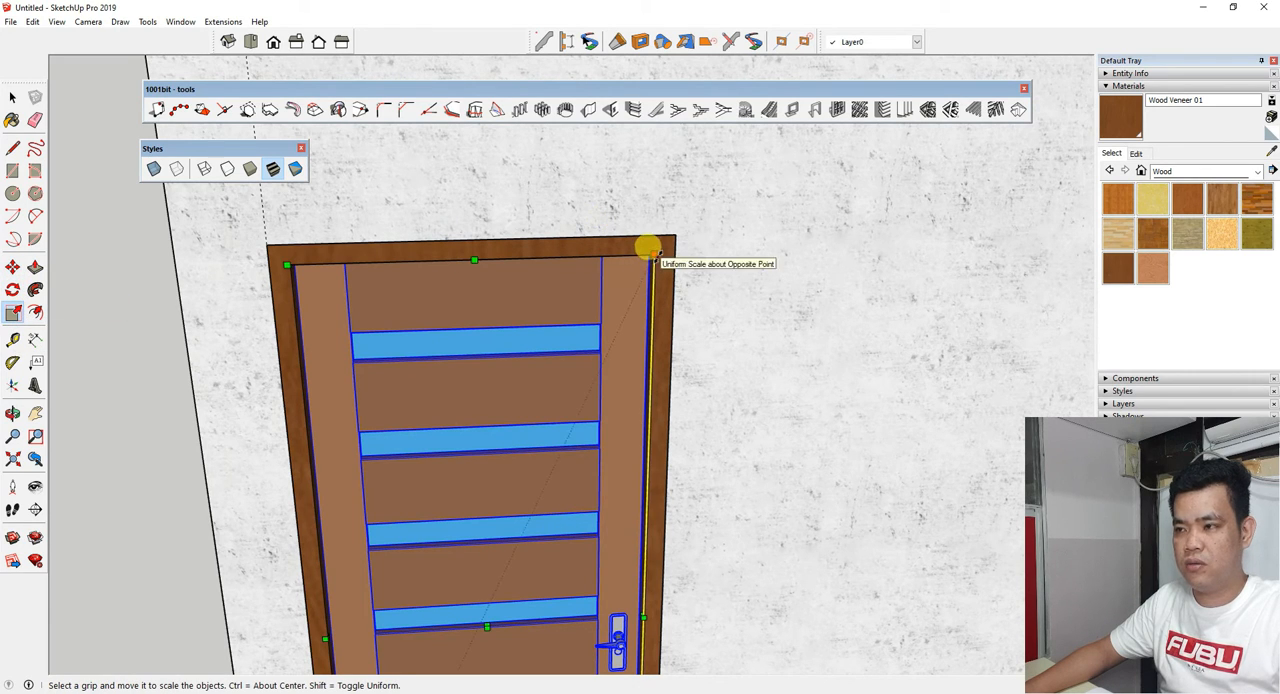
{"action": "left_click_drag", "start_coordinate": [650, 249], "coordinate": [616, 325]}
{"action": "left_click_drag", "start_coordinate": [649, 259], "coordinate": [599, 339]}
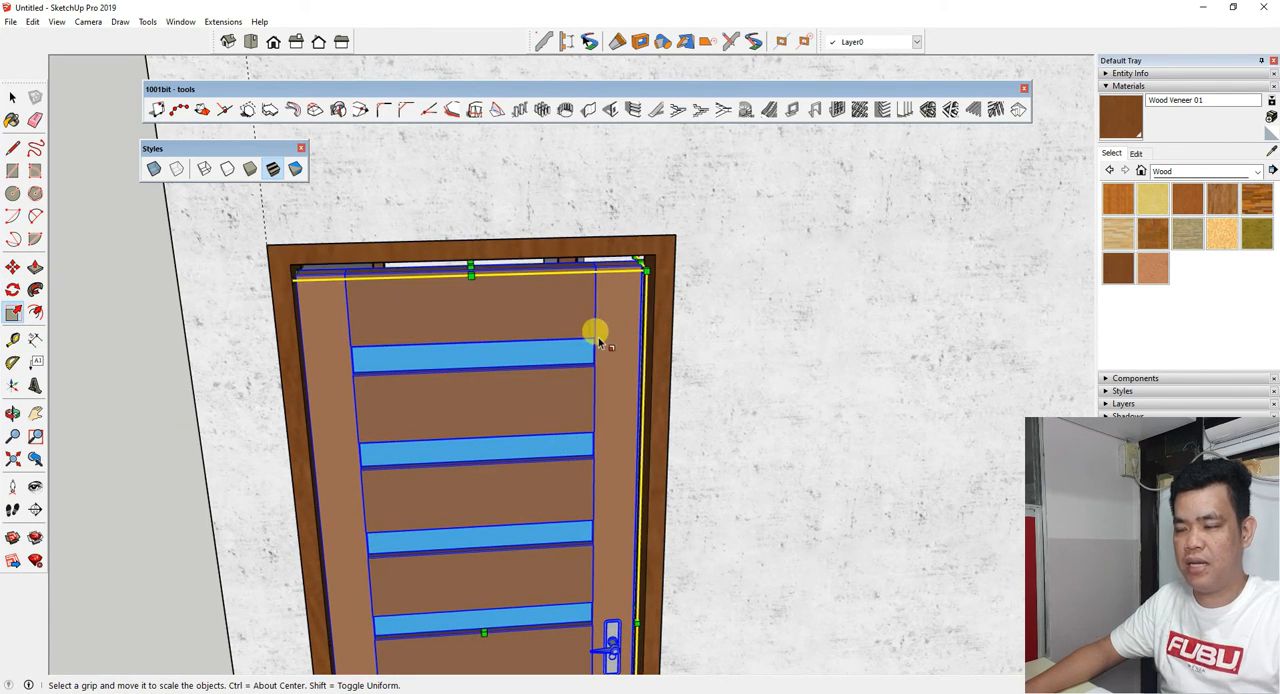
{"action": "left_click_drag", "start_coordinate": [633, 263], "coordinate": [575, 377]}
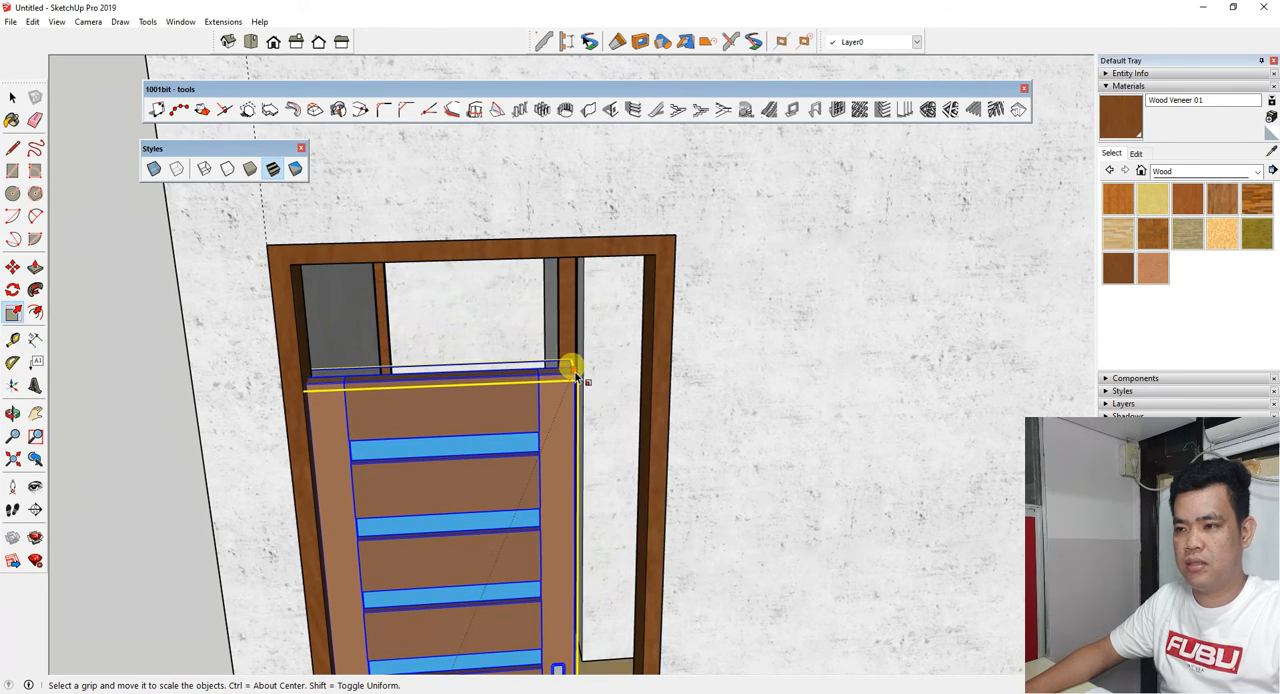
{"action": "middle_click_drag", "start_coordinate": [587, 391], "coordinate": [217, 334]}
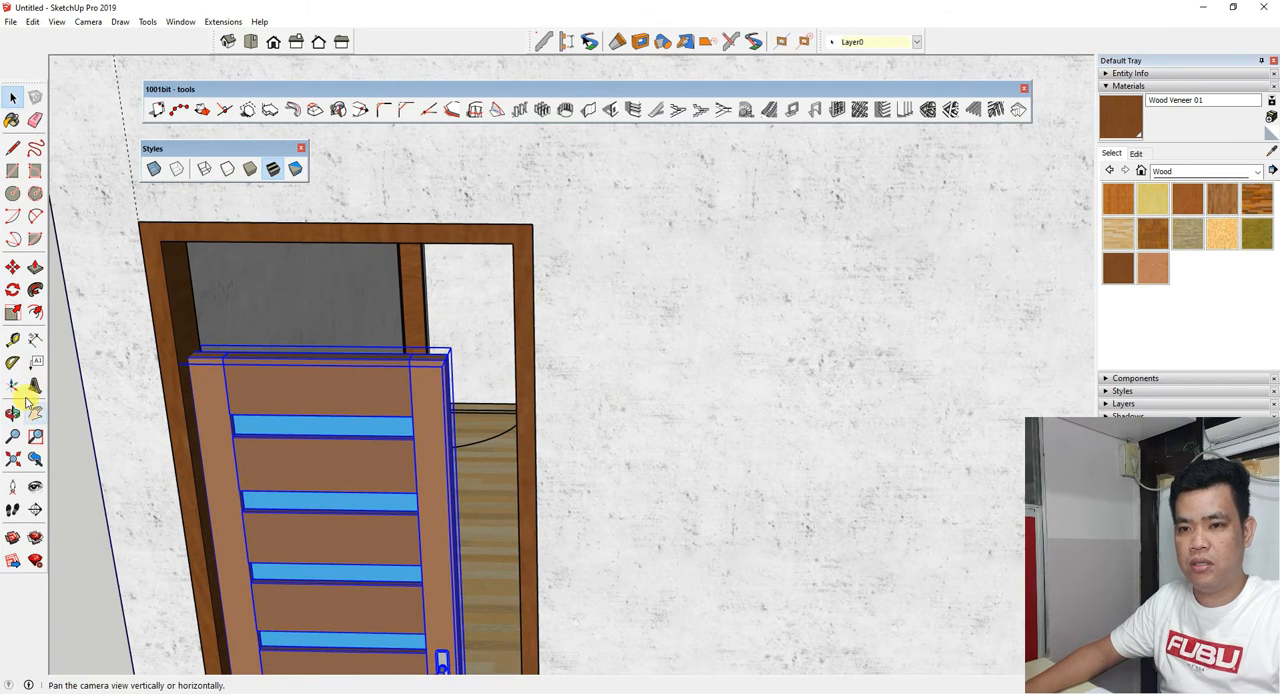
Scale the front door up uniformly until its upper corner meets the inner top corner of the frame.
{"action": "left_click", "coordinate": [14, 313]}
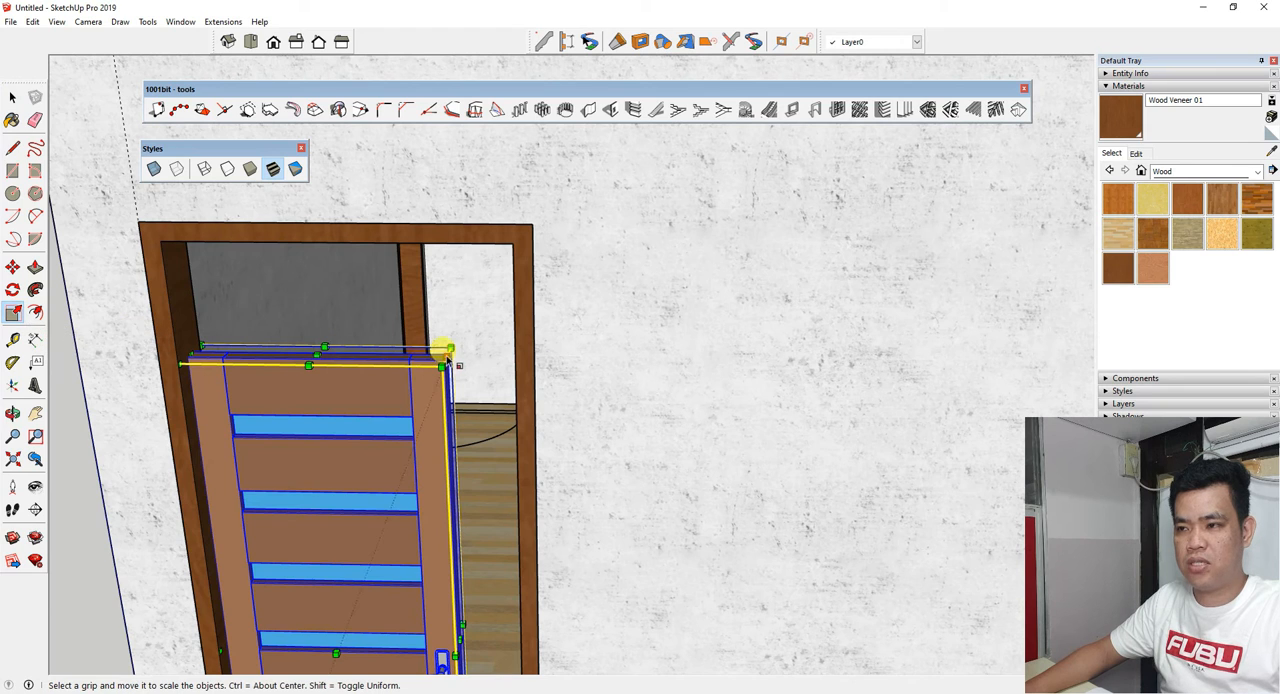
{"action": "left_click_drag", "start_coordinate": [446, 357], "coordinate": [512, 245]}
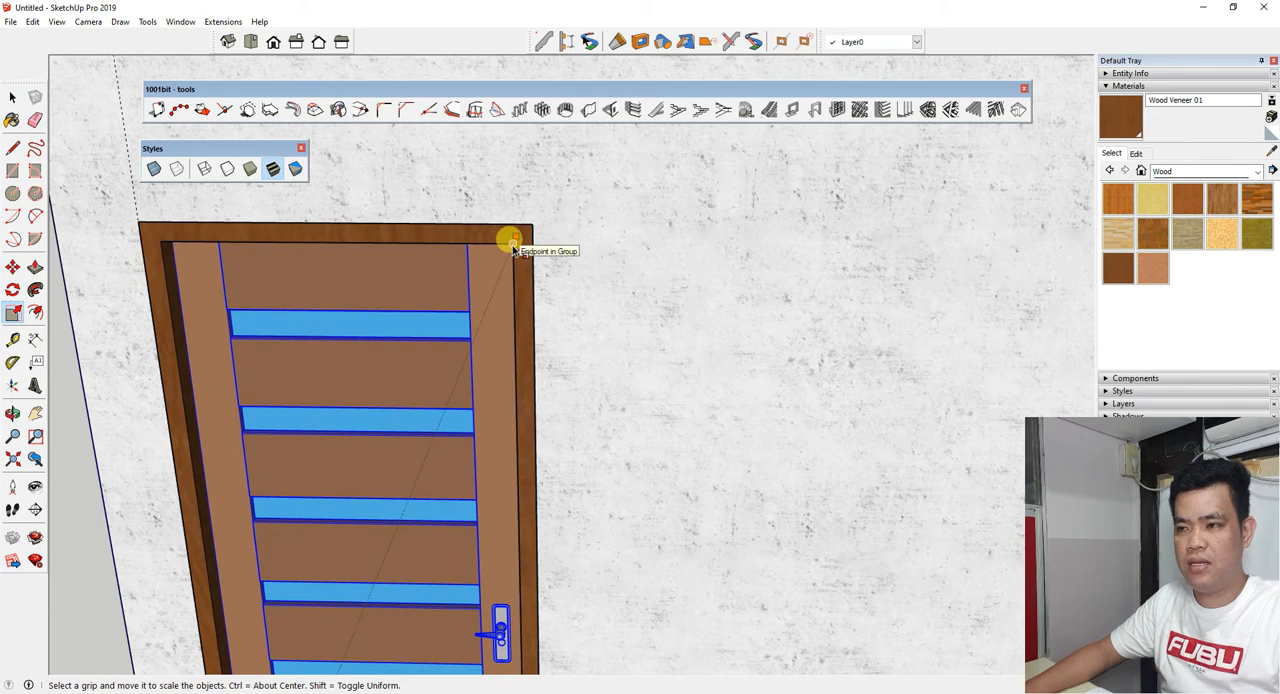
{"action": "scroll", "coordinate": [450, 300], "scroll_direction": "down", "scroll_amount": 5}
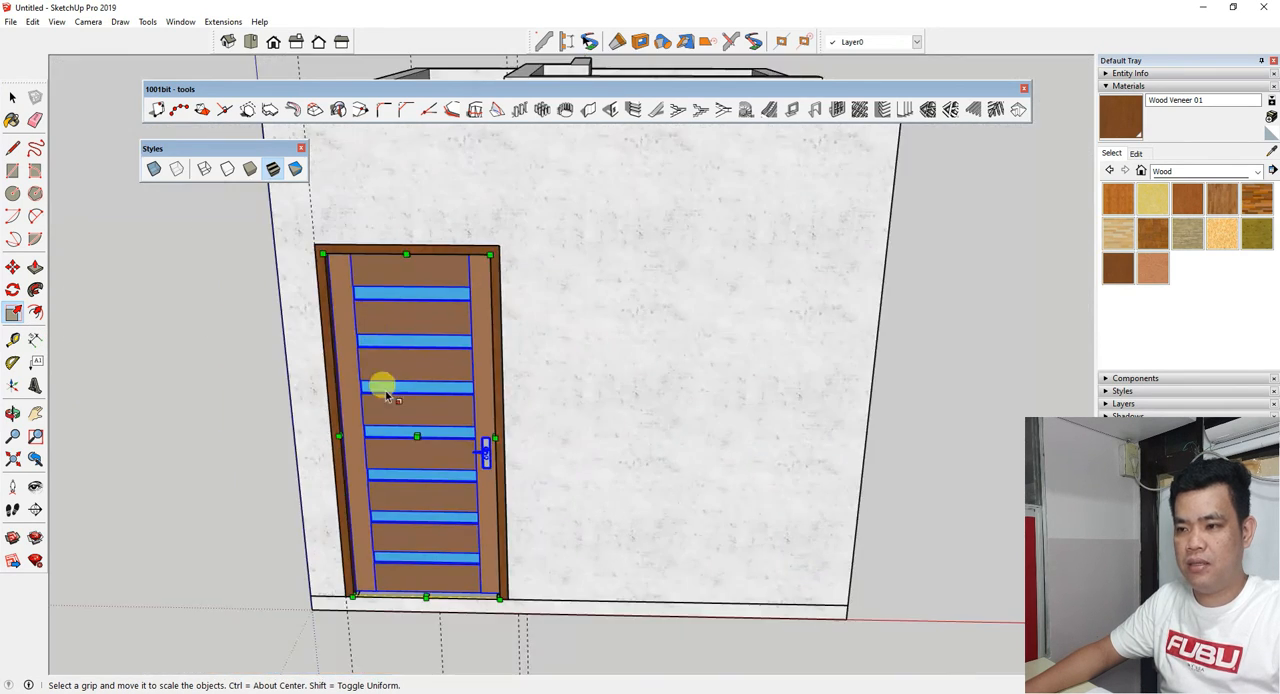
{"action": "middle_click_drag", "start_coordinate": [380, 380], "coordinate": [240, 575]}
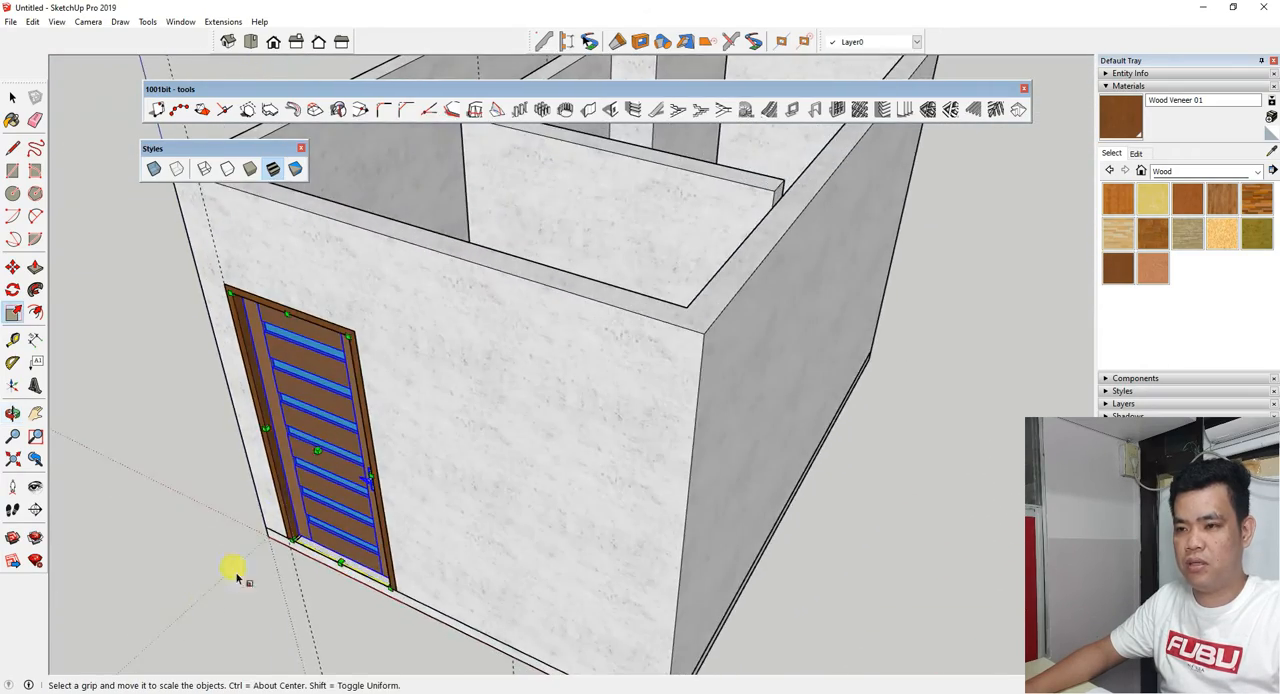
Copy the light wood two-panel door, room door 1, from the doors file and return to the house model.
{"action": "scroll", "coordinate": [313, 440], "scroll_direction": "up", "scroll_amount": 2}
{"action": "middle_click_drag", "start_coordinate": [313, 440], "coordinate": [513, 392]}
{"action": "scroll", "coordinate": [491, 386], "scroll_direction": "down", "scroll_amount": 4}
{"action": "scroll", "coordinate": [513, 392], "scroll_direction": "up", "scroll_amount": 2}
{"action": "key", "text": "s"}
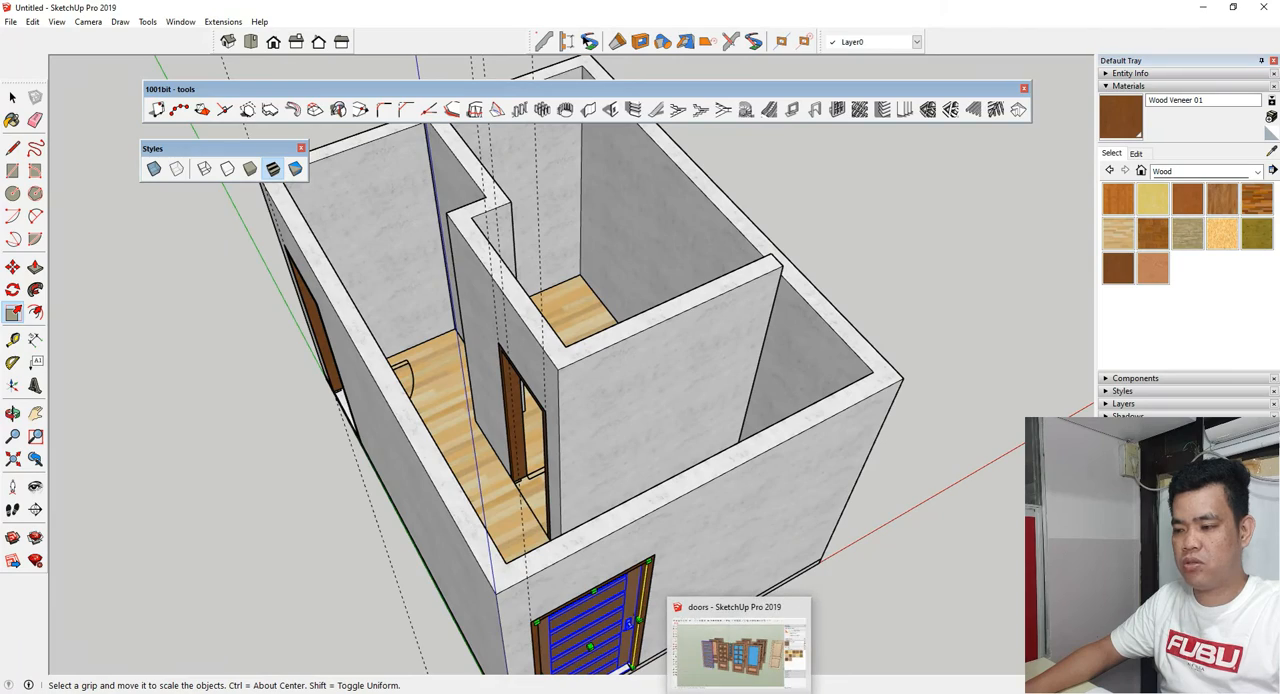
{"action": "left_click", "coordinate": [736, 689]}
{"action": "scroll", "coordinate": [294, 360], "scroll_direction": "down", "scroll_amount": 4}
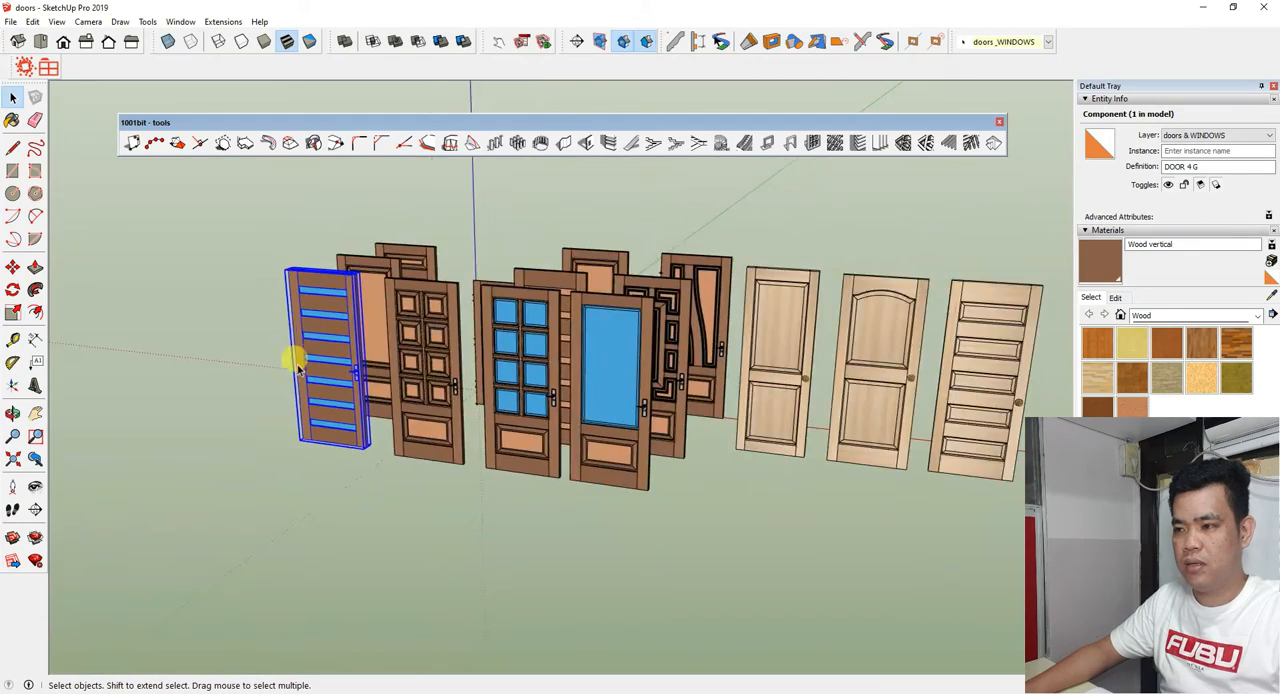
{"action": "scroll", "coordinate": [723, 360], "scroll_direction": "up", "scroll_amount": 4}
{"action": "mouse_move", "coordinate": [723, 360]}
{"action": "middle_mouse_down"}
{"action": "mouse_move", "coordinate": [560, 437]}
{"action": "mouse_move", "coordinate": [574, 377]}
{"action": "middle_mouse_up"}
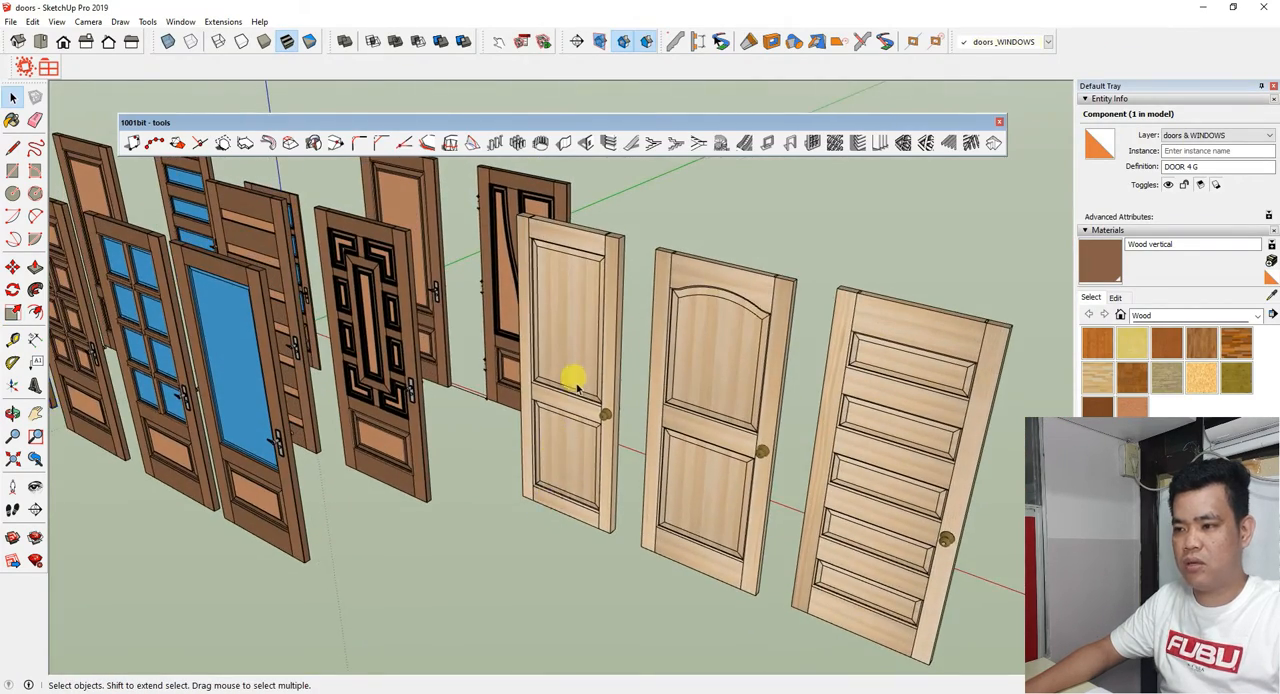
{"action": "scroll", "coordinate": [570, 390], "scroll_direction": "up", "scroll_amount": 2}
{"action": "left_click", "coordinate": [565, 408]}
{"action": "scroll", "coordinate": [560, 411], "scroll_direction": "down", "scroll_amount": 3}
{"action": "middle_click_drag", "start_coordinate": [534, 423], "coordinate": [607, 417]}
{"action": "scroll", "coordinate": [607, 417], "scroll_direction": "up", "scroll_amount": 2}
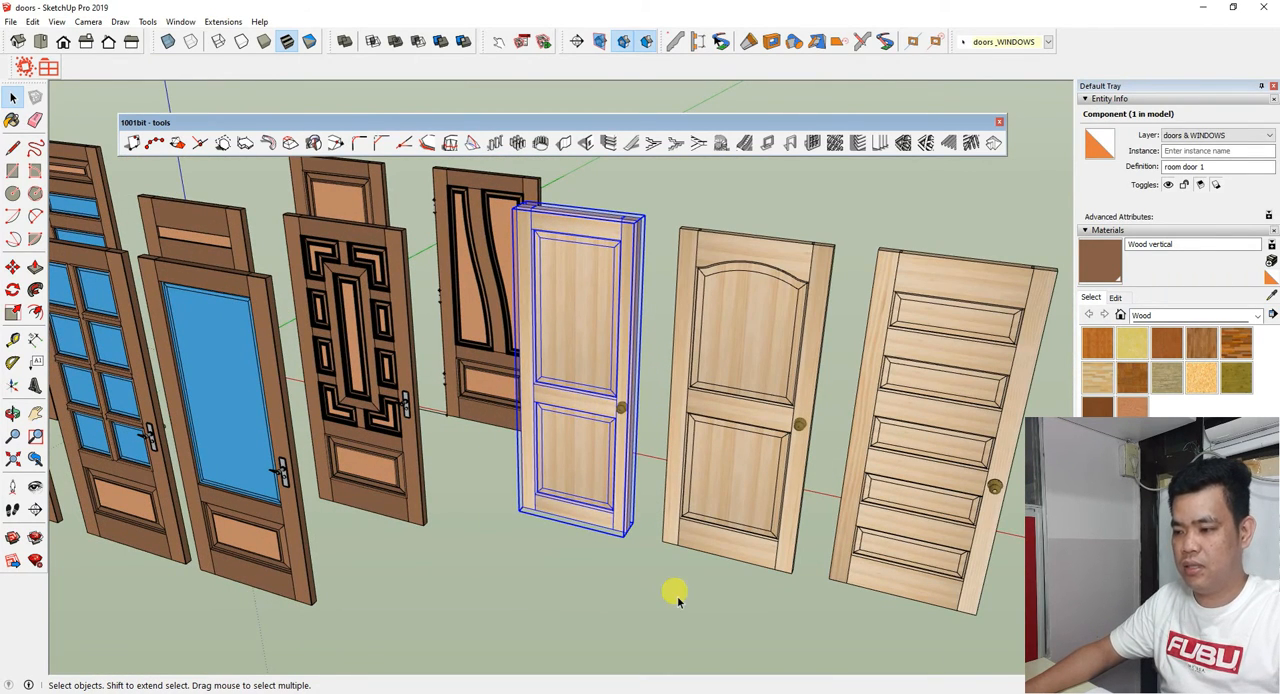
{"action": "left_click", "coordinate": [801, 690]}
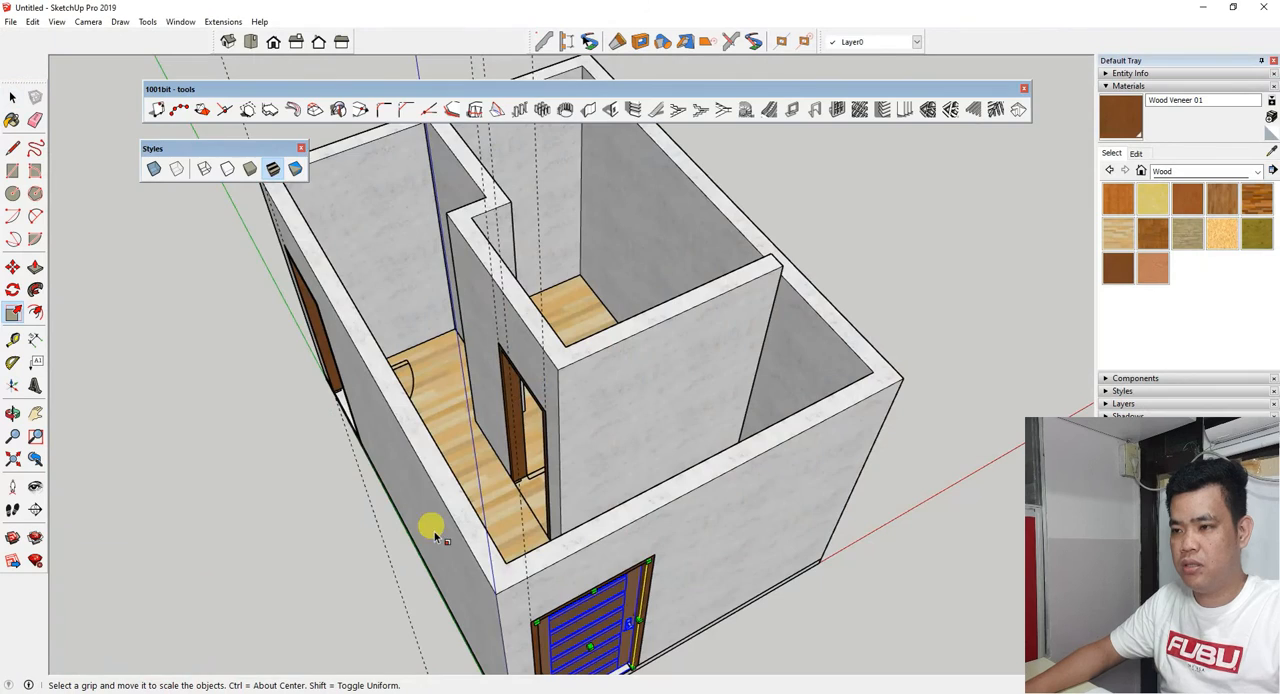
Paste the copied two-panel door into the door frame of the interior room wall.
{"action": "scroll", "coordinate": [440, 532], "scroll_direction": "down", "scroll_amount": 1}
{"action": "middle_click_drag", "start_coordinate": [442, 500], "coordinate": [547, 435]}
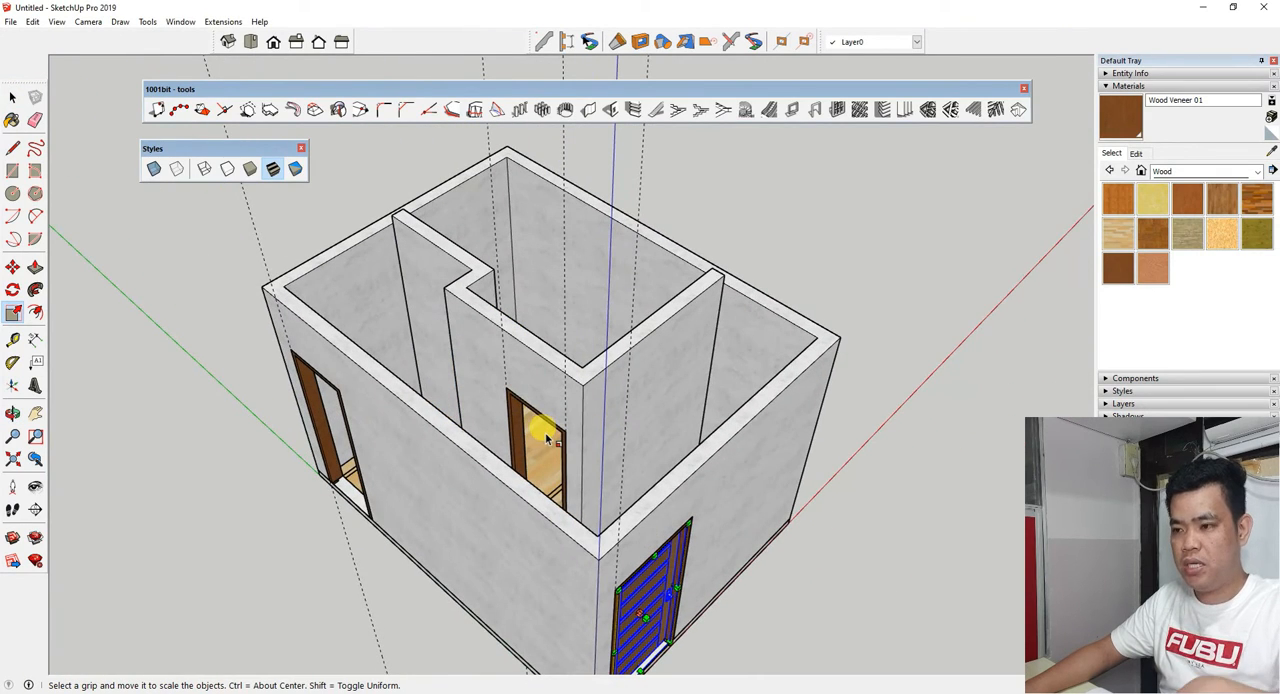
{"action": "scroll", "coordinate": [528, 423], "scroll_direction": "down", "scroll_amount": 2}
{"action": "middle_click_drag", "start_coordinate": [528, 423], "coordinate": [451, 600]}
{"action": "scroll", "coordinate": [514, 463], "scroll_direction": "up", "scroll_amount": 6}
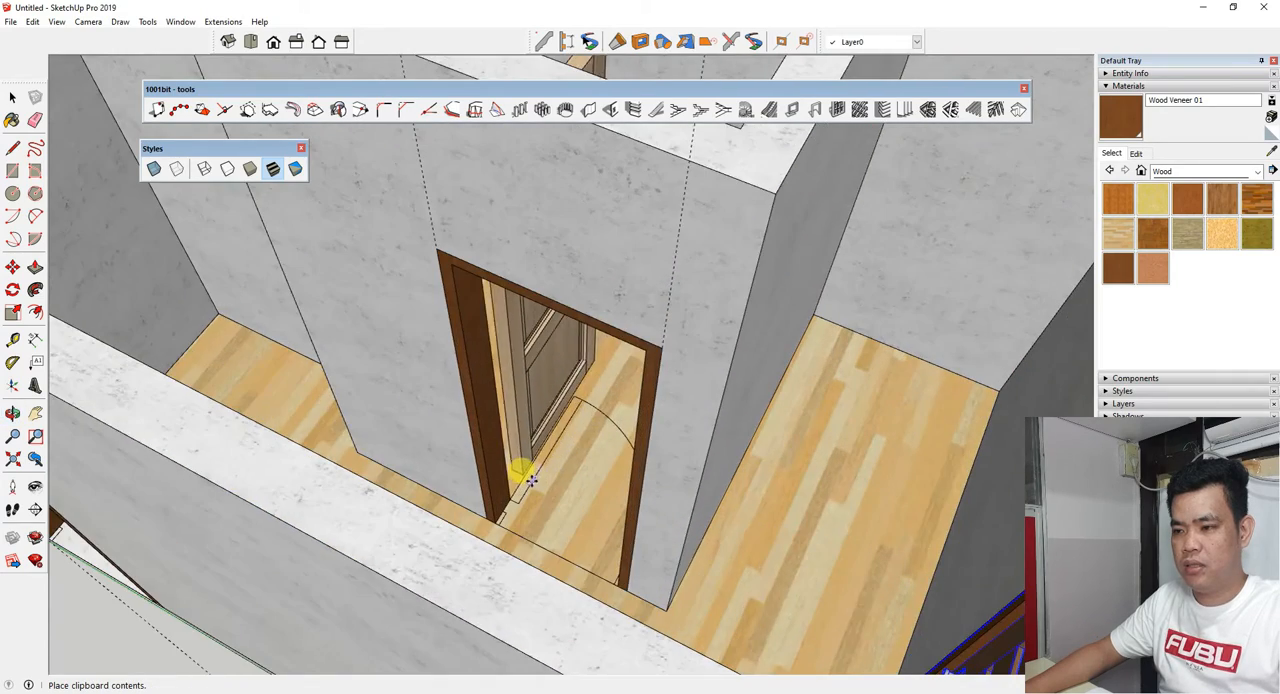
{"action": "scroll", "coordinate": [521, 490], "scroll_direction": "up", "scroll_amount": 2}
{"action": "left_click", "coordinate": [560, 526]}
Move the pasted door by its bottom corner to the inner bottom corner of the interior door frame.
{"action": "scroll", "coordinate": [513, 526], "scroll_direction": "up", "scroll_amount": 3}
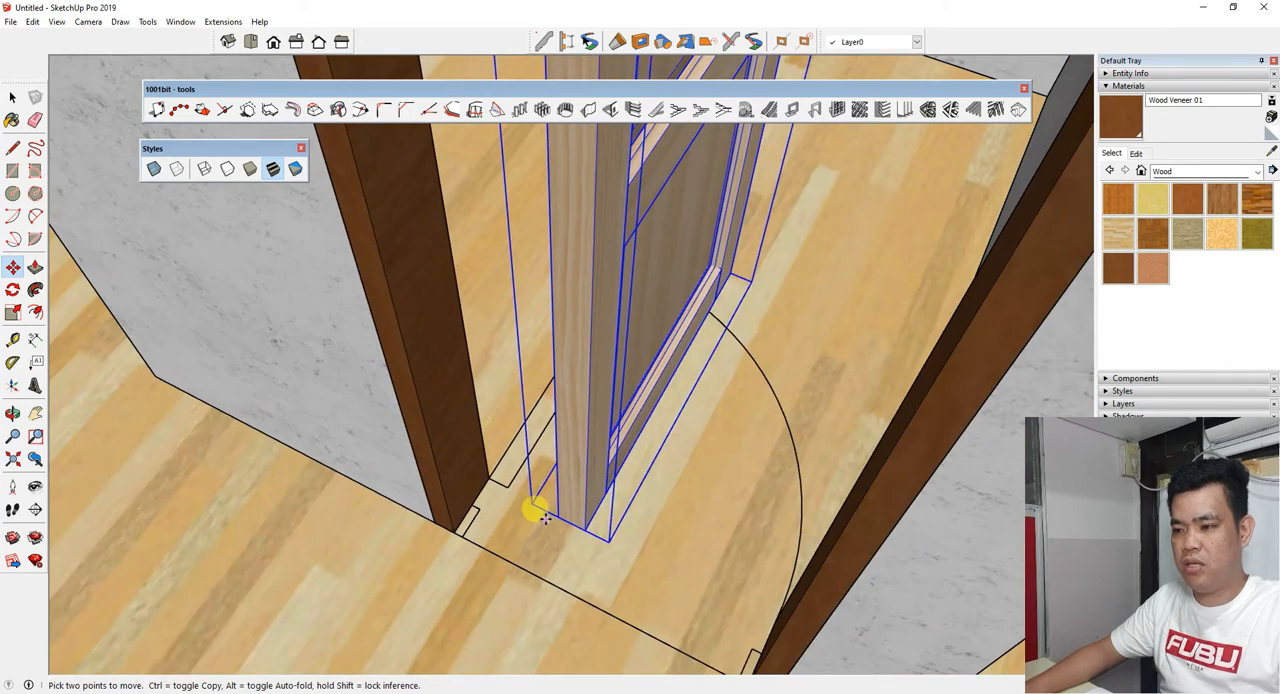
{"action": "left_click", "coordinate": [559, 517]}
{"action": "left_click", "coordinate": [469, 510]}
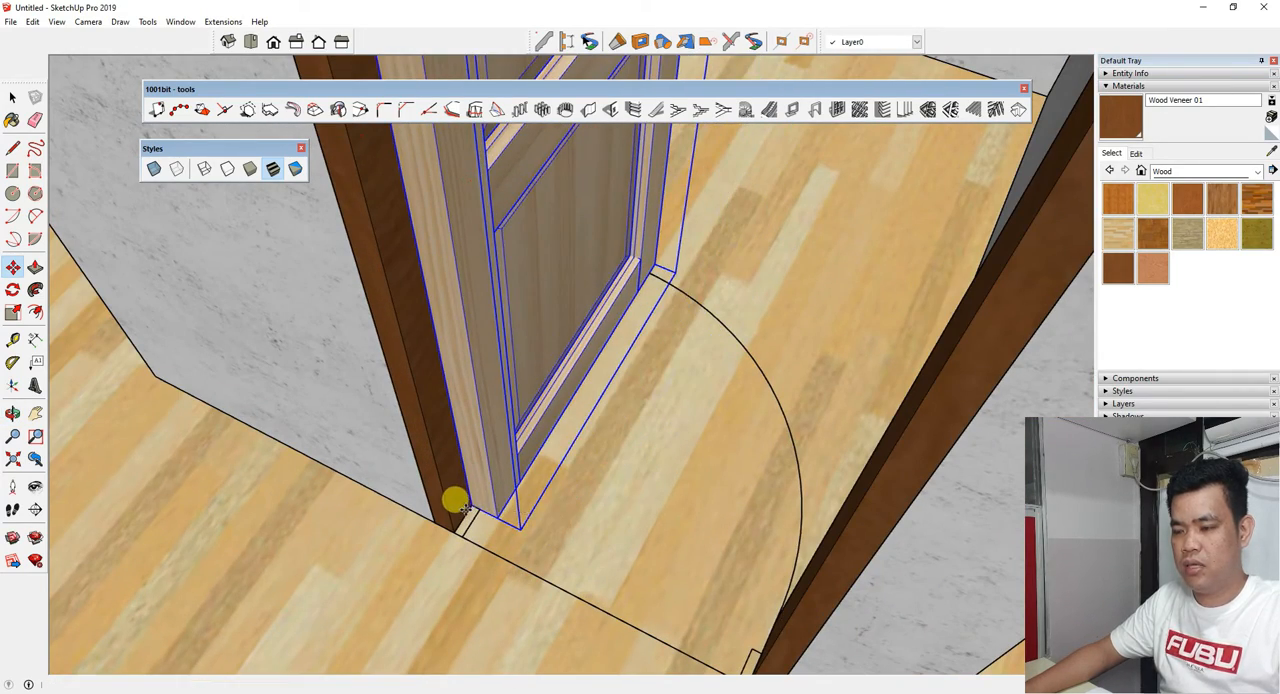
Rotate the interior door about its bottom corner until it lies in the plane of the door frame.
{"action": "middle_click_drag", "start_coordinate": [469, 510], "coordinate": [561, 537]}
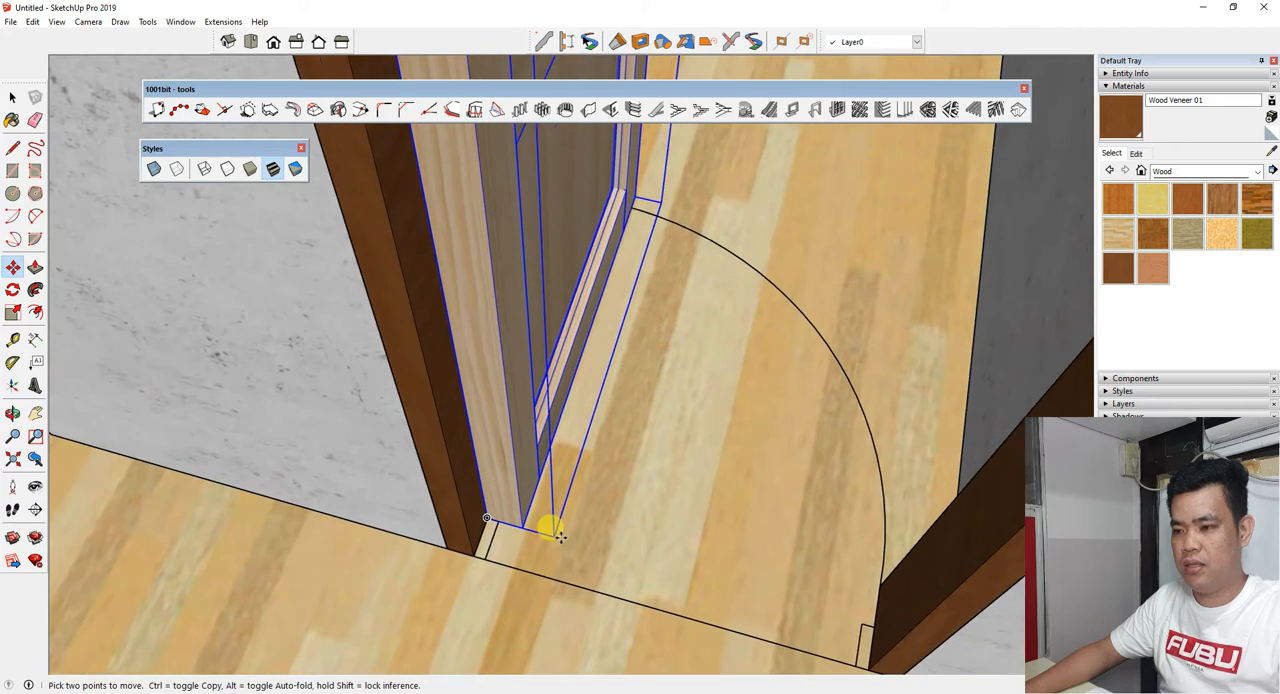
{"action": "left_click", "coordinate": [13, 291]}
{"action": "scroll", "coordinate": [524, 547], "scroll_direction": "up", "scroll_amount": 1}
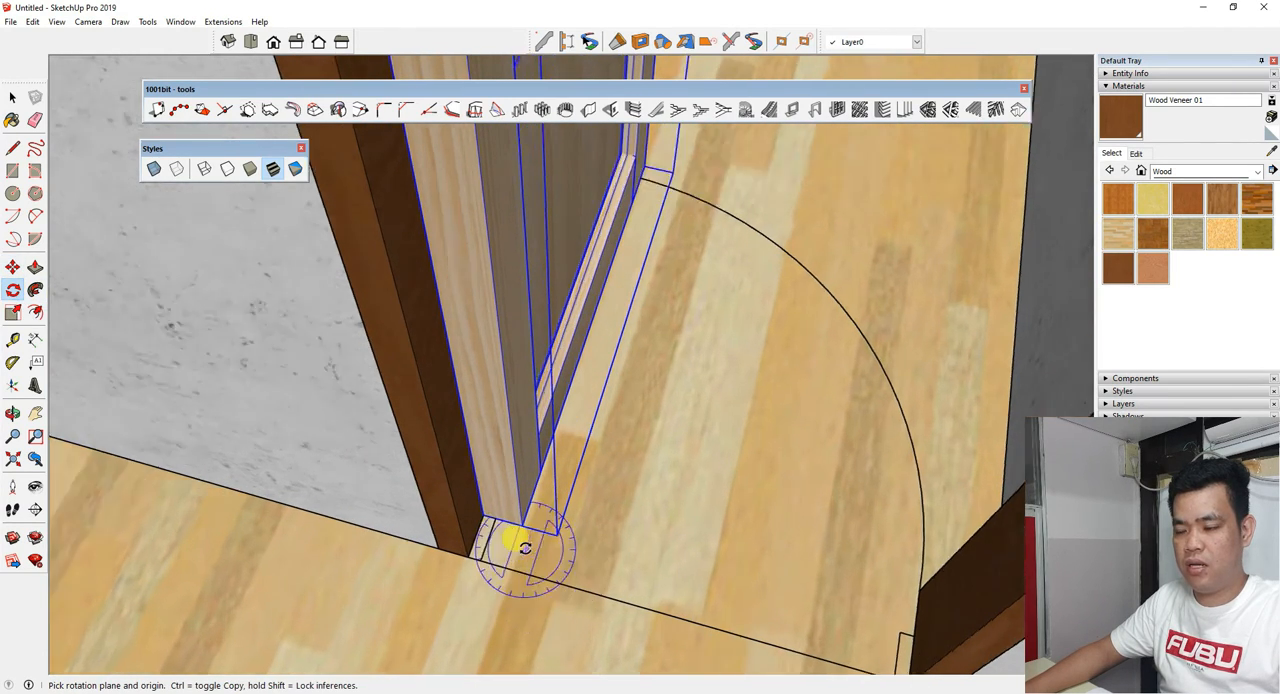
{"action": "scroll", "coordinate": [524, 547], "scroll_direction": "up", "scroll_amount": 3}
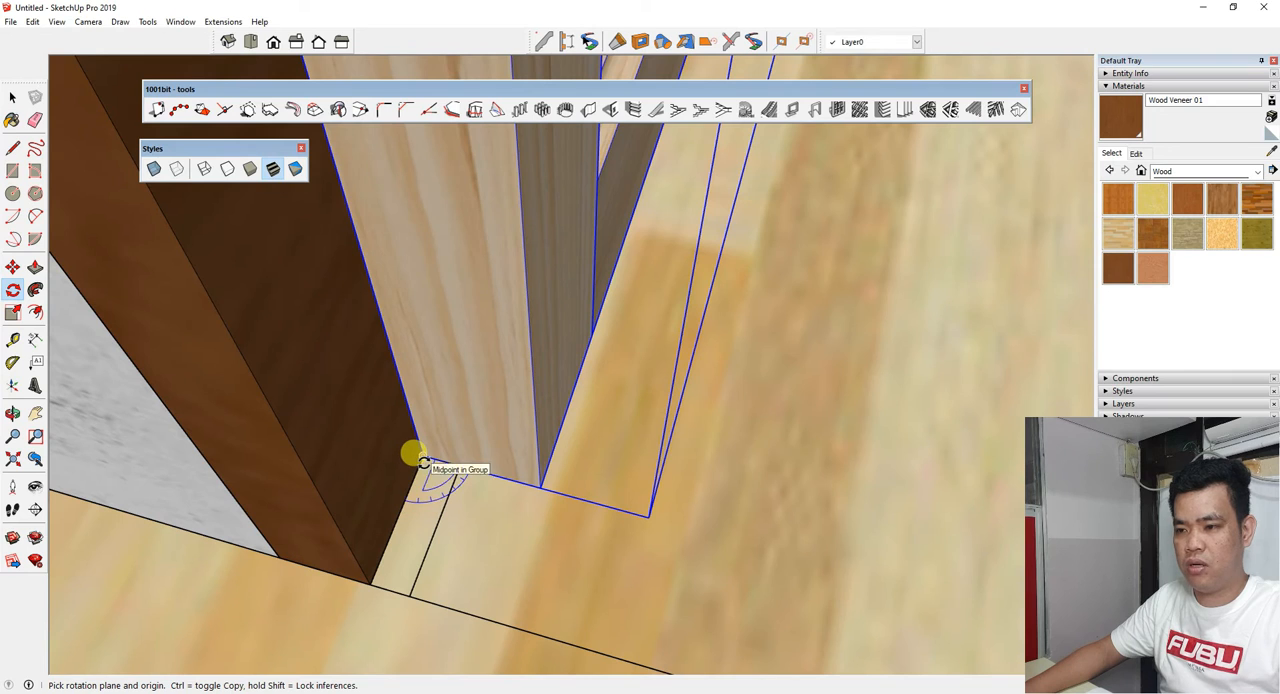
{"action": "left_click", "coordinate": [422, 458]}
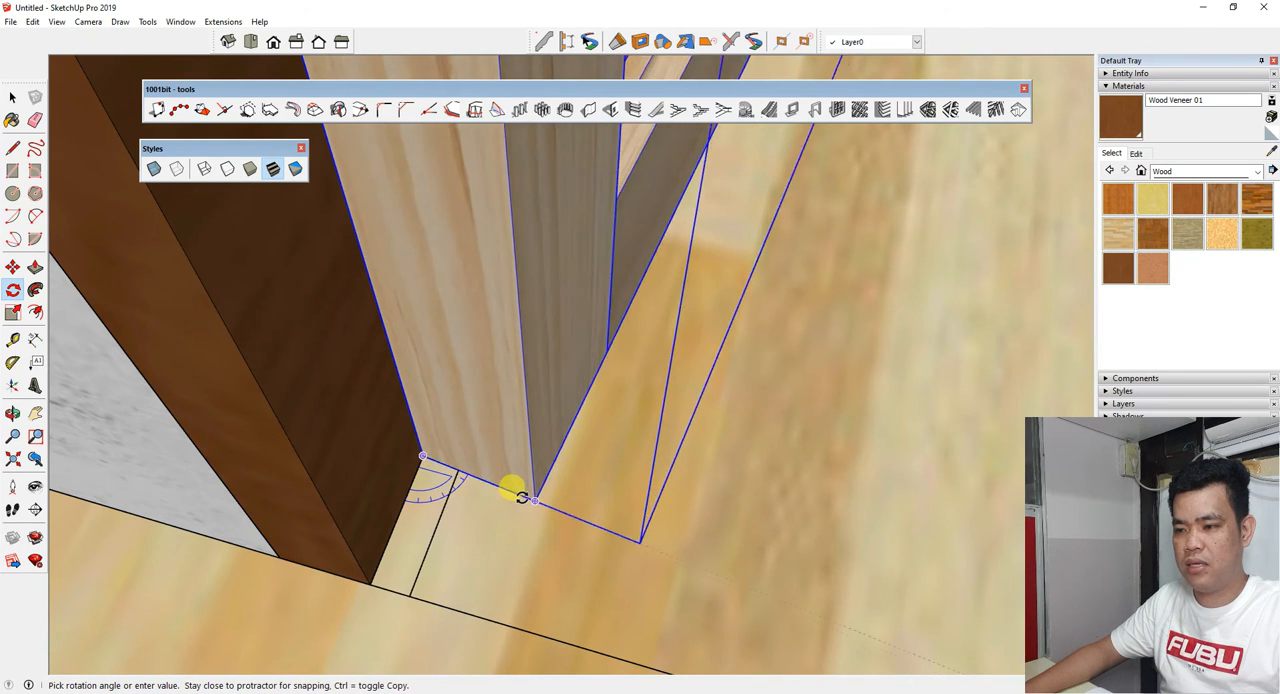
{"action": "left_click", "coordinate": [366, 588]}
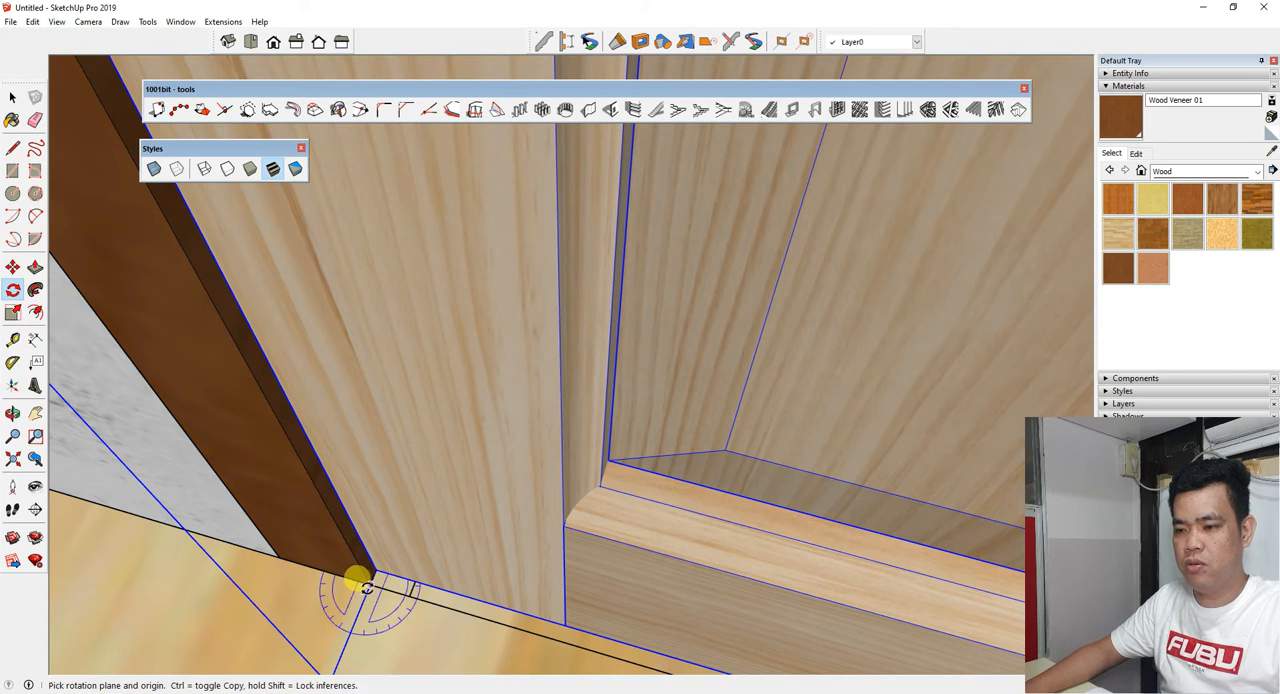
Move the rotated door by its bottom corner to sit against the inner bottom corner of the interior frame.
{"action": "left_click", "coordinate": [14, 268]}
{"action": "scroll", "coordinate": [402, 605], "scroll_direction": "up", "scroll_amount": 3}
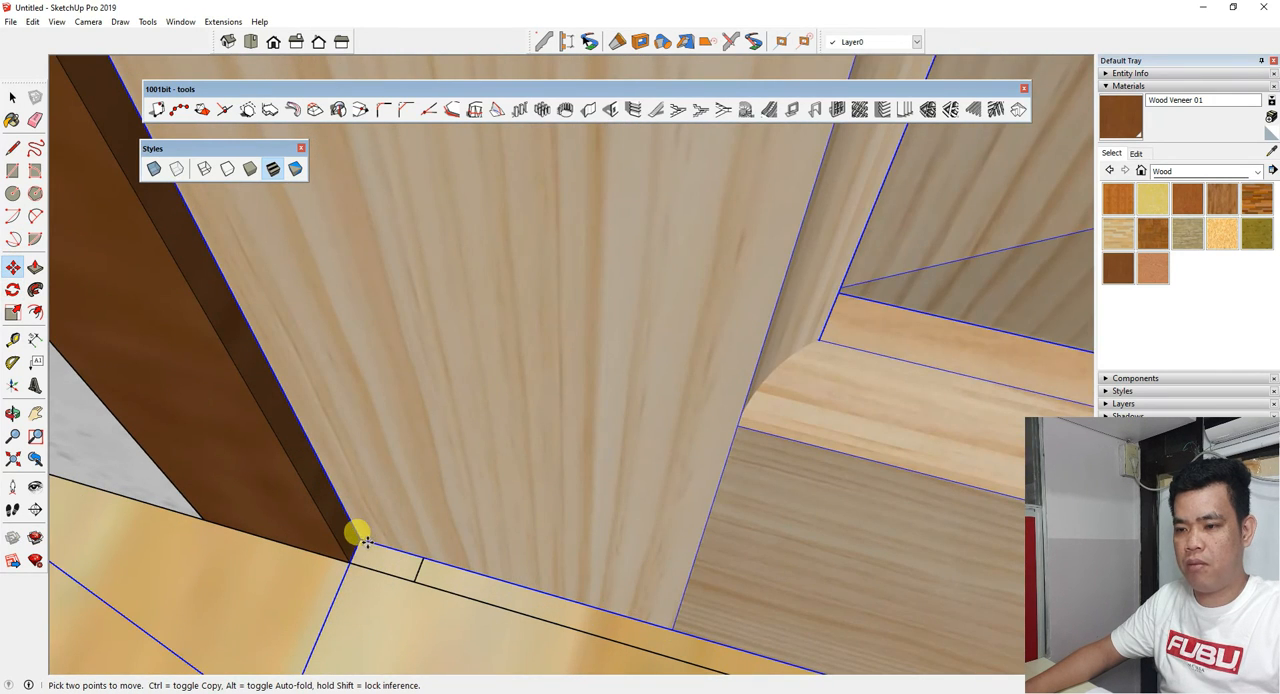
{"action": "middle_click_drag", "start_coordinate": [366, 540], "coordinate": [372, 502]}
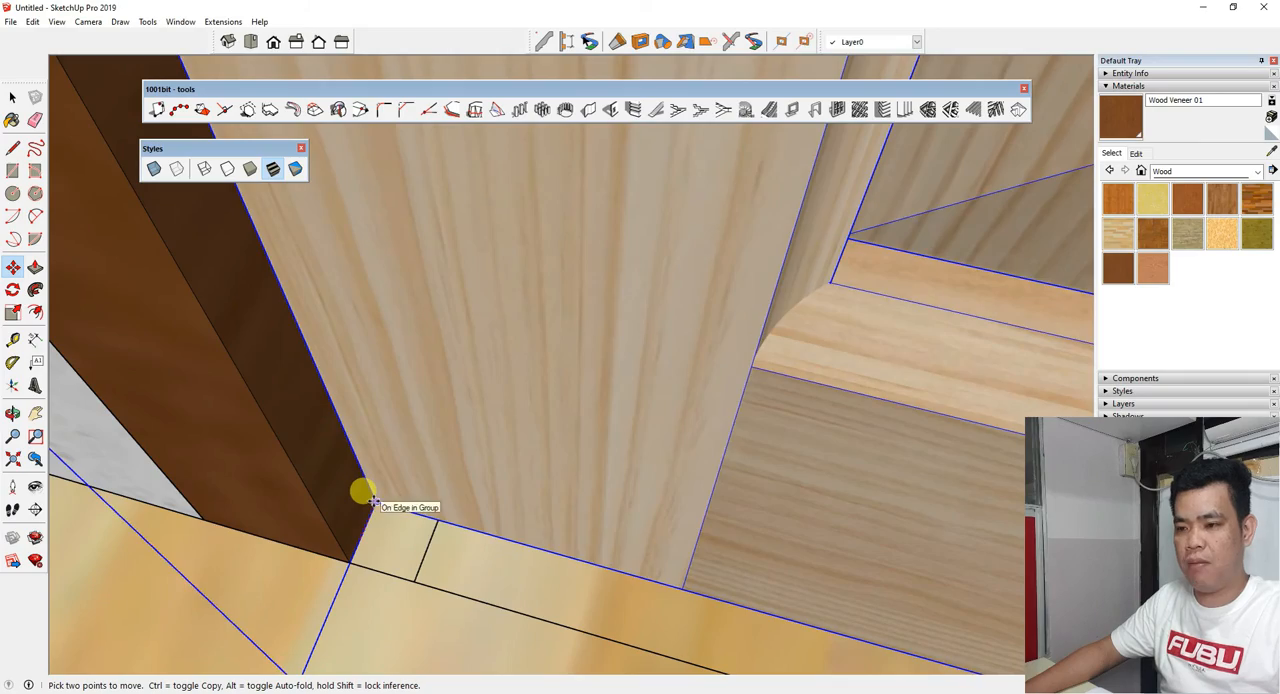
{"action": "left_click", "coordinate": [374, 502]}
{"action": "left_click", "coordinate": [371, 512]}
{"action": "scroll", "coordinate": [390, 528], "scroll_direction": "down", "scroll_amount": 4}
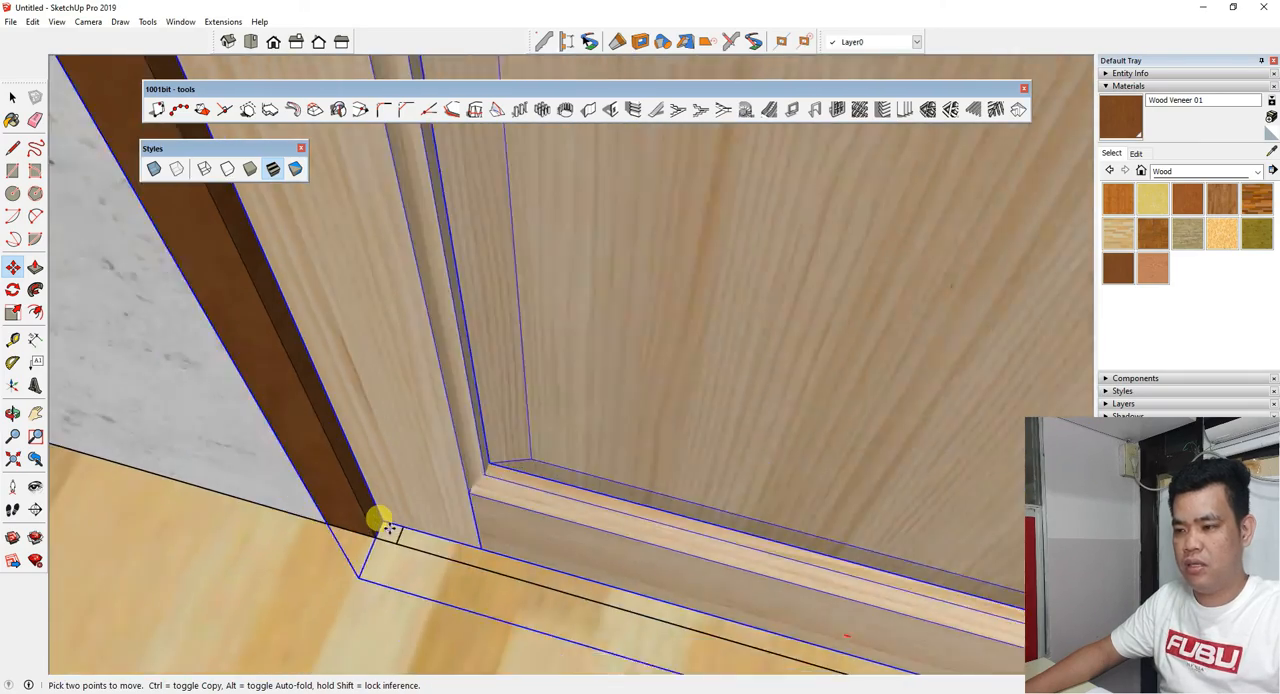
Scale the interior door down from its upper corner so its width fits inside the frame.
{"action": "scroll", "coordinate": [385, 522], "scroll_direction": "down", "scroll_amount": 6}
{"action": "middle_click_drag", "start_coordinate": [380, 523], "coordinate": [625, 525]}
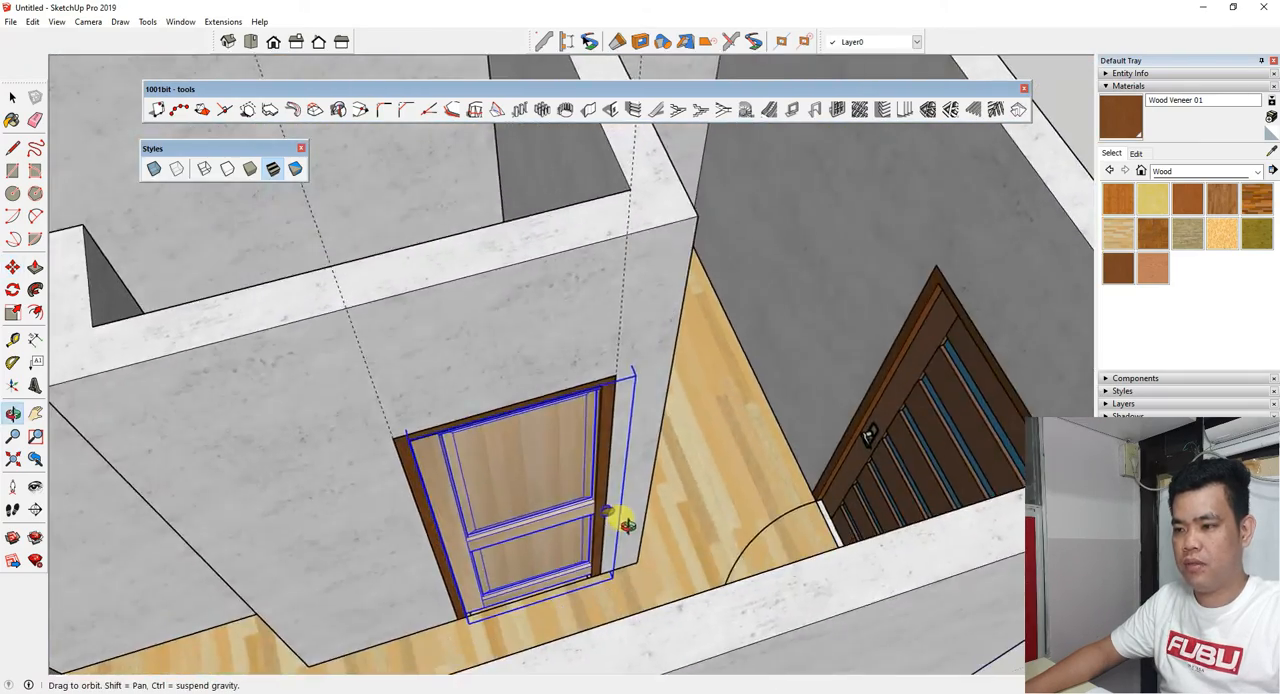
{"action": "key", "text": "m"}
{"action": "scroll", "coordinate": [571, 514], "scroll_direction": "up", "scroll_amount": 5}
{"action": "scroll", "coordinate": [571, 486], "scroll_direction": "down", "scroll_amount": 2}
{"action": "scroll", "coordinate": [545, 492], "scroll_direction": "up", "scroll_amount": 2}
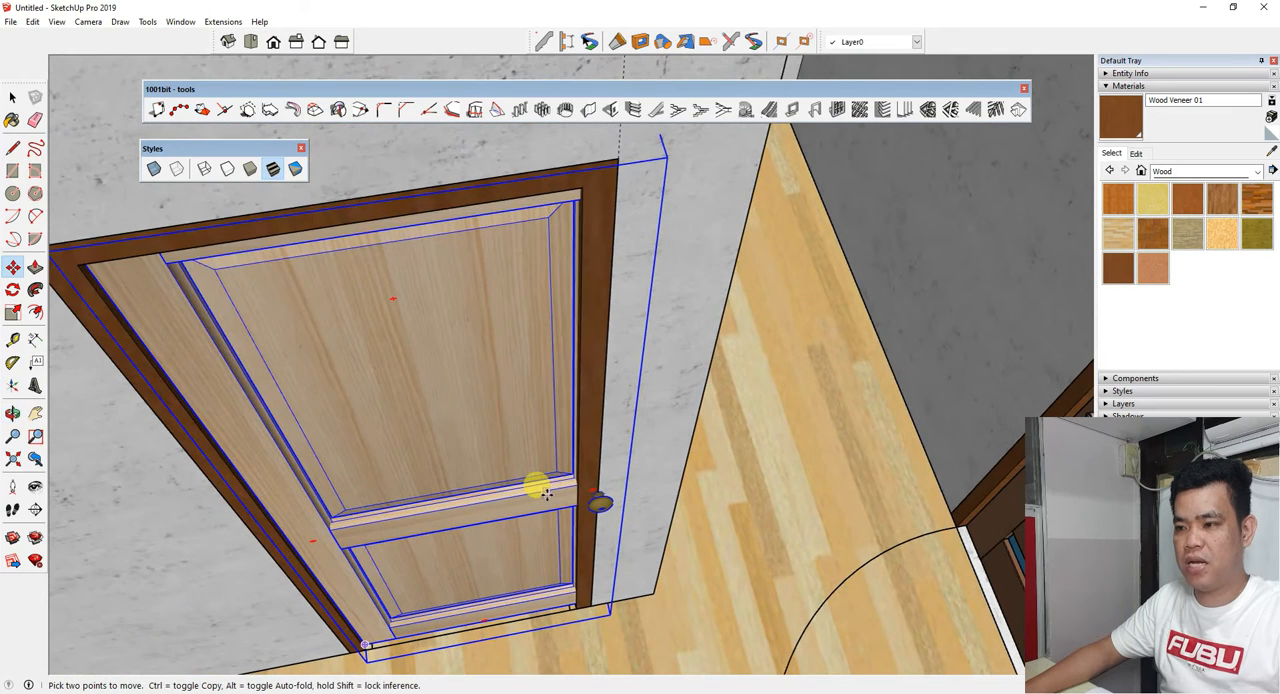
{"action": "left_click", "coordinate": [12, 312]}
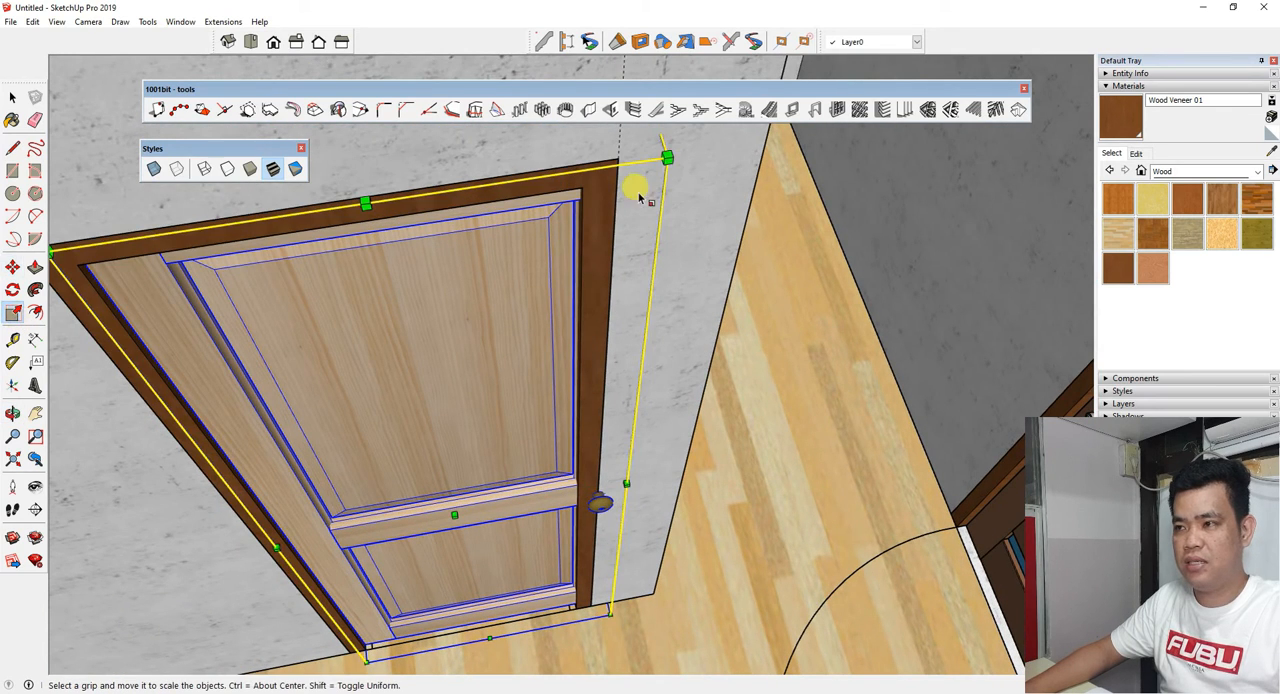
{"action": "left_click_drag", "start_coordinate": [667, 157], "coordinate": [586, 288]}
Stretch the interior door upward from its top-centre grip to the inner top edge of the frame.
{"action": "middle_click_drag", "start_coordinate": [586, 288], "coordinate": [548, 347]}
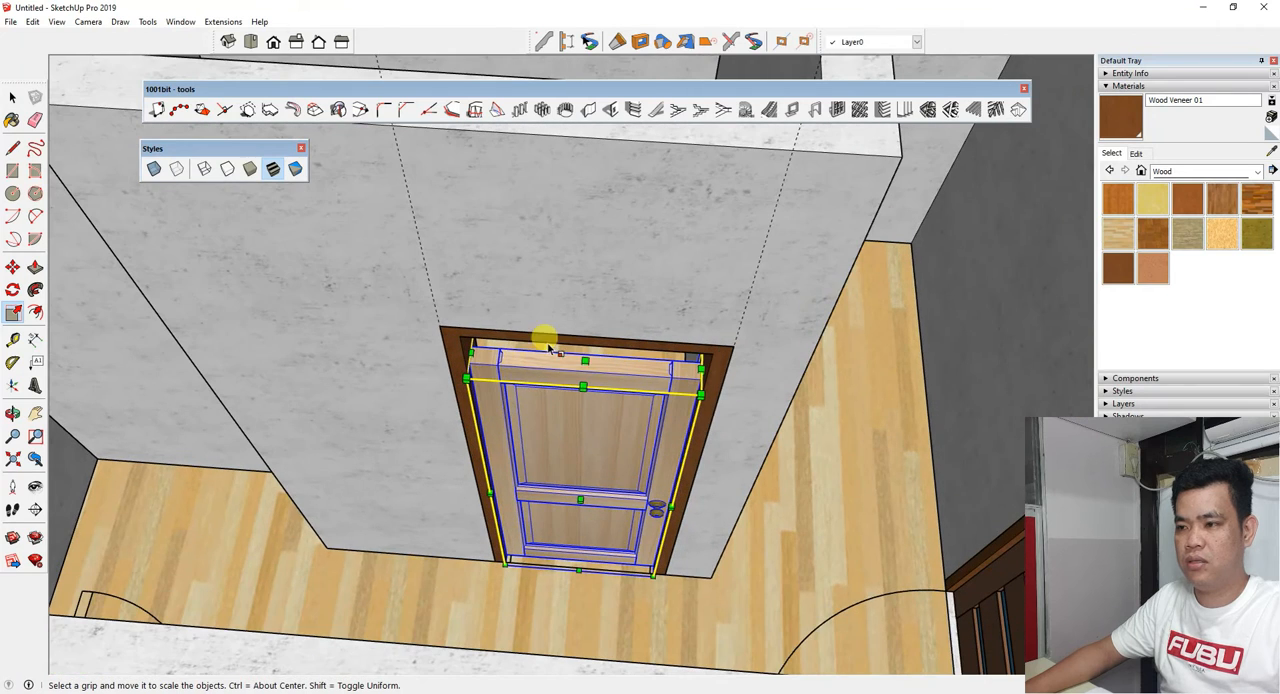
{"action": "left_click", "coordinate": [583, 359]}
{"action": "scroll", "coordinate": [590, 353], "scroll_direction": "up", "scroll_amount": 2}
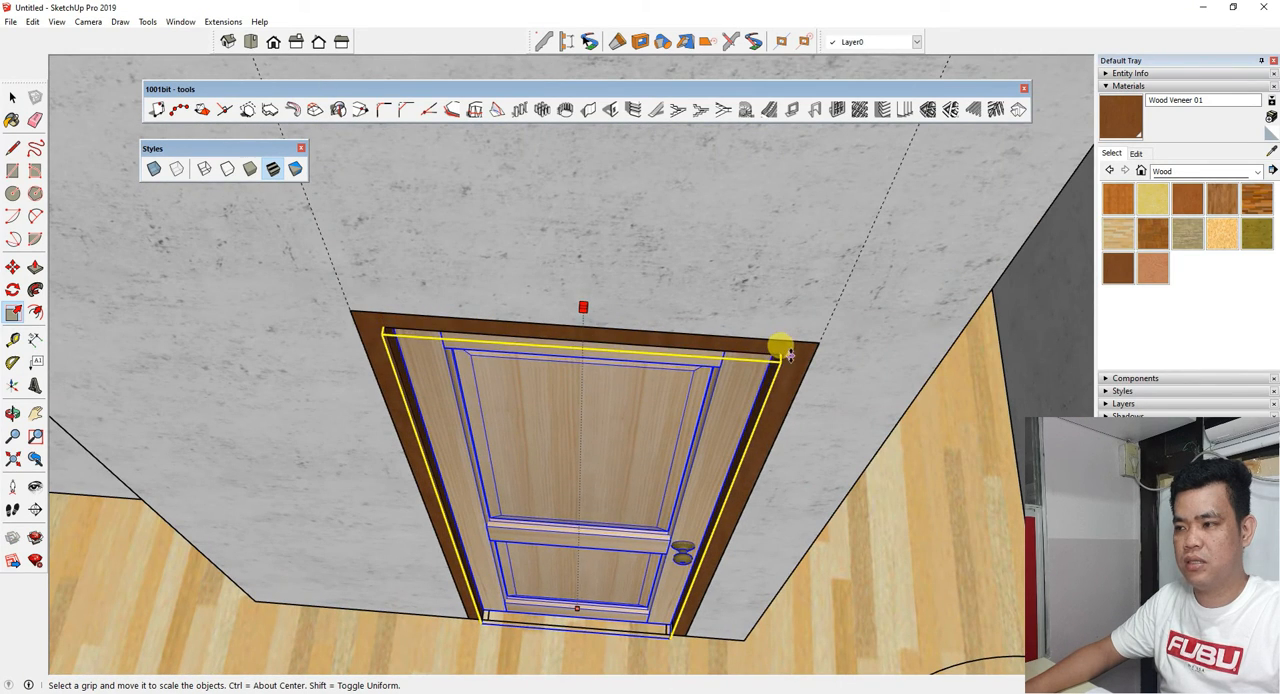
Select the fitted interior door and copy it for the remaining door frame in the side wall.
{"action": "scroll", "coordinate": [490, 366], "scroll_direction": "down", "scroll_amount": 3}
{"action": "middle_click_drag", "start_coordinate": [520, 455], "coordinate": [625, 438]}
{"action": "scroll", "coordinate": [630, 245], "scroll_direction": "up", "scroll_amount": 2}
{"action": "middle_click_drag", "start_coordinate": [614, 398], "coordinate": [120, 189]}
{"action": "key", "text": "s"}
{"action": "left_click", "coordinate": [13, 103]}
{"action": "middle_click_drag", "start_coordinate": [256, 270], "coordinate": [603, 406]}
{"action": "left_click", "coordinate": [526, 409]}
{"action": "middle_click_drag", "start_coordinate": [440, 395], "coordinate": [447, 430]}
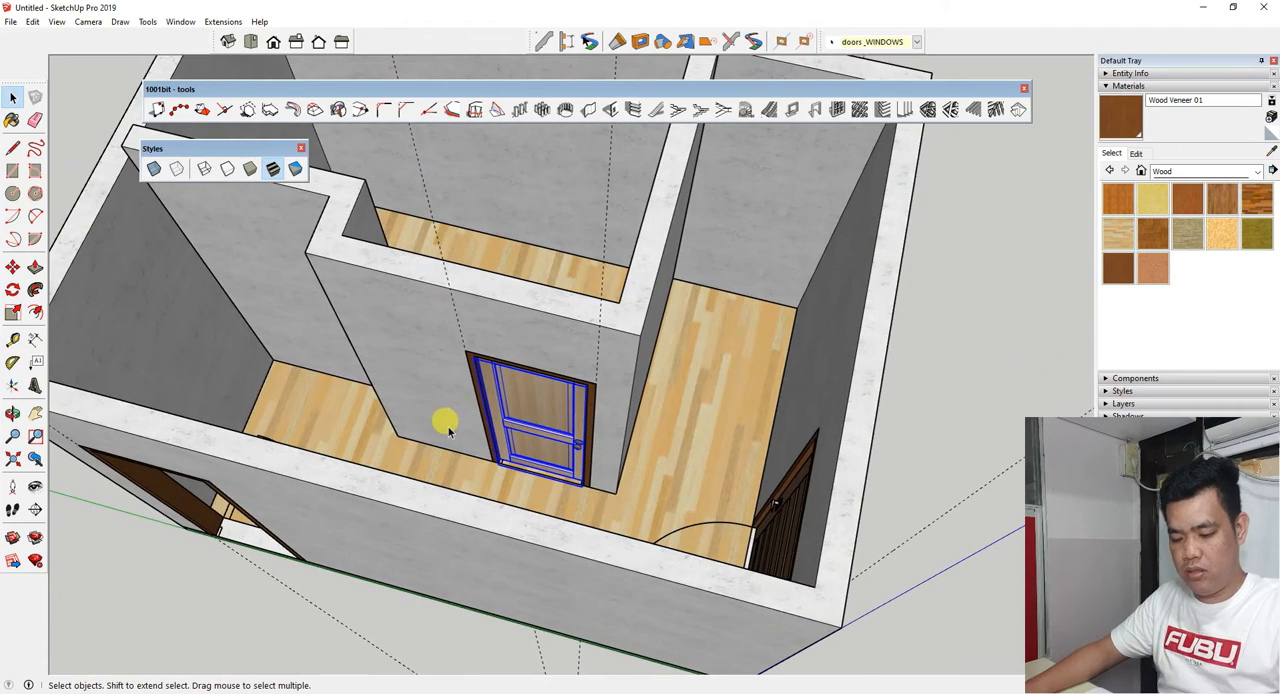
{"action": "scroll", "coordinate": [531, 395], "scroll_direction": "down", "scroll_amount": 5}
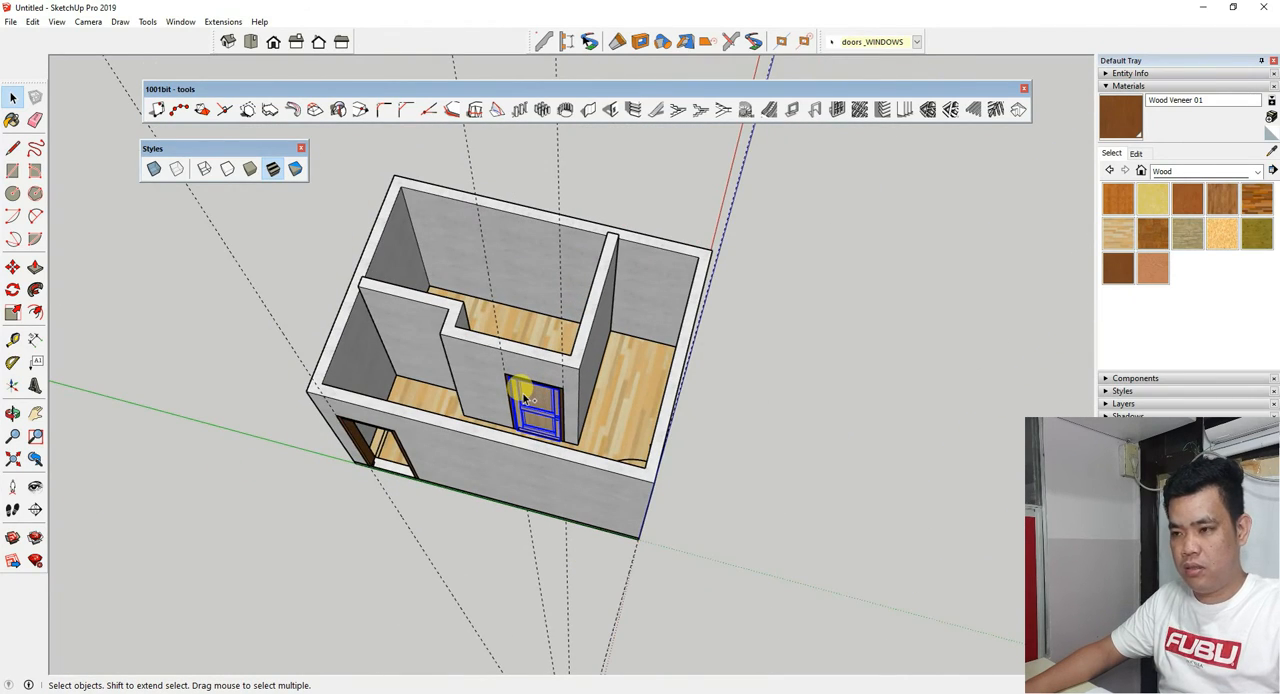
Paste the copied two-panel door into the side wall's door frame, aligned with the frame's inner bottom corner.
{"action": "key", "text": "ctrl+v"}
{"action": "scroll", "coordinate": [366, 446], "scroll_direction": "up", "scroll_amount": 4}
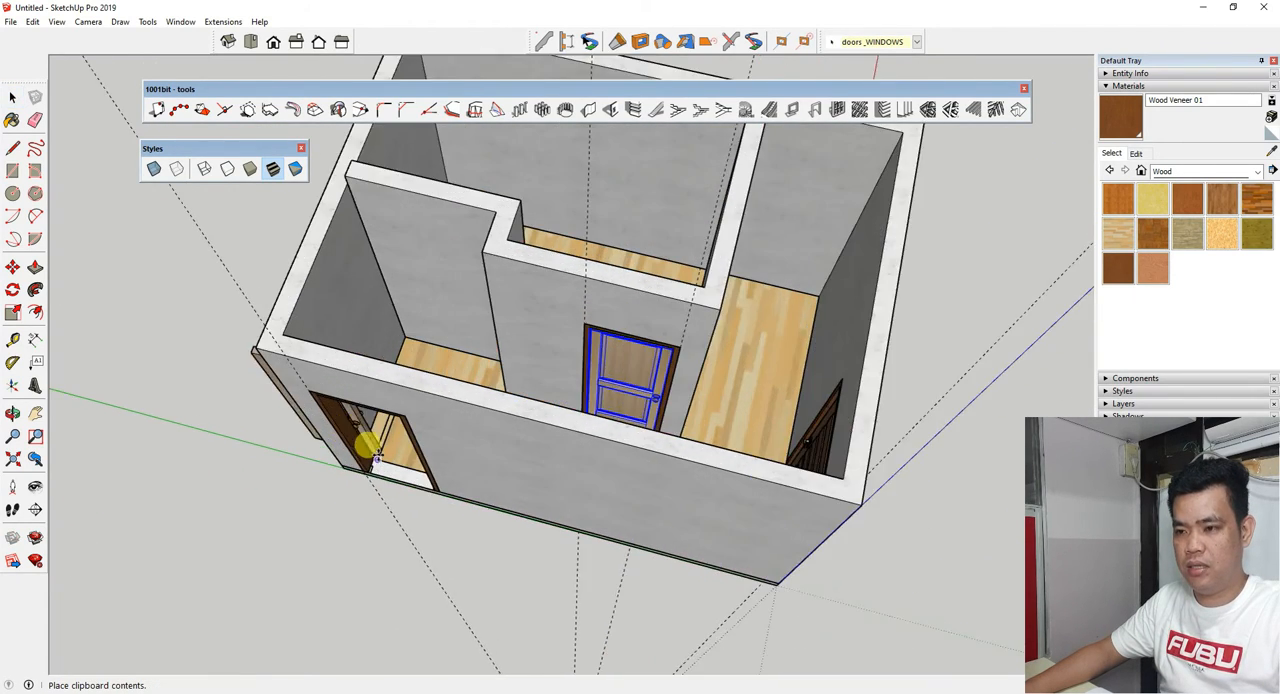
{"action": "middle_click_drag", "start_coordinate": [368, 446], "coordinate": [509, 413]}
{"action": "scroll", "coordinate": [458, 555], "scroll_direction": "up", "scroll_amount": 5}
{"action": "left_click", "coordinate": [502, 532]}
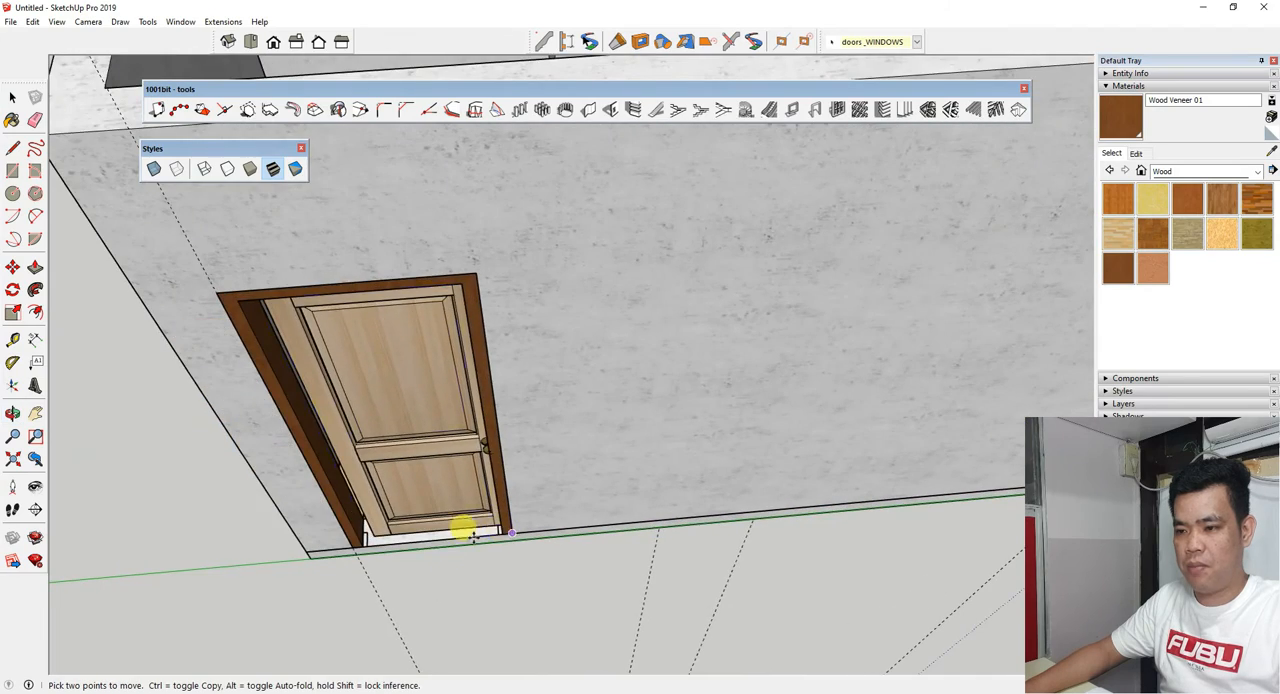
{"action": "scroll", "coordinate": [371, 522], "scroll_direction": "up", "scroll_amount": 4}
{"action": "scroll", "coordinate": [368, 524], "scroll_direction": "up", "scroll_amount": 2}
{"action": "scroll", "coordinate": [357, 543], "scroll_direction": "up", "scroll_amount": 3}
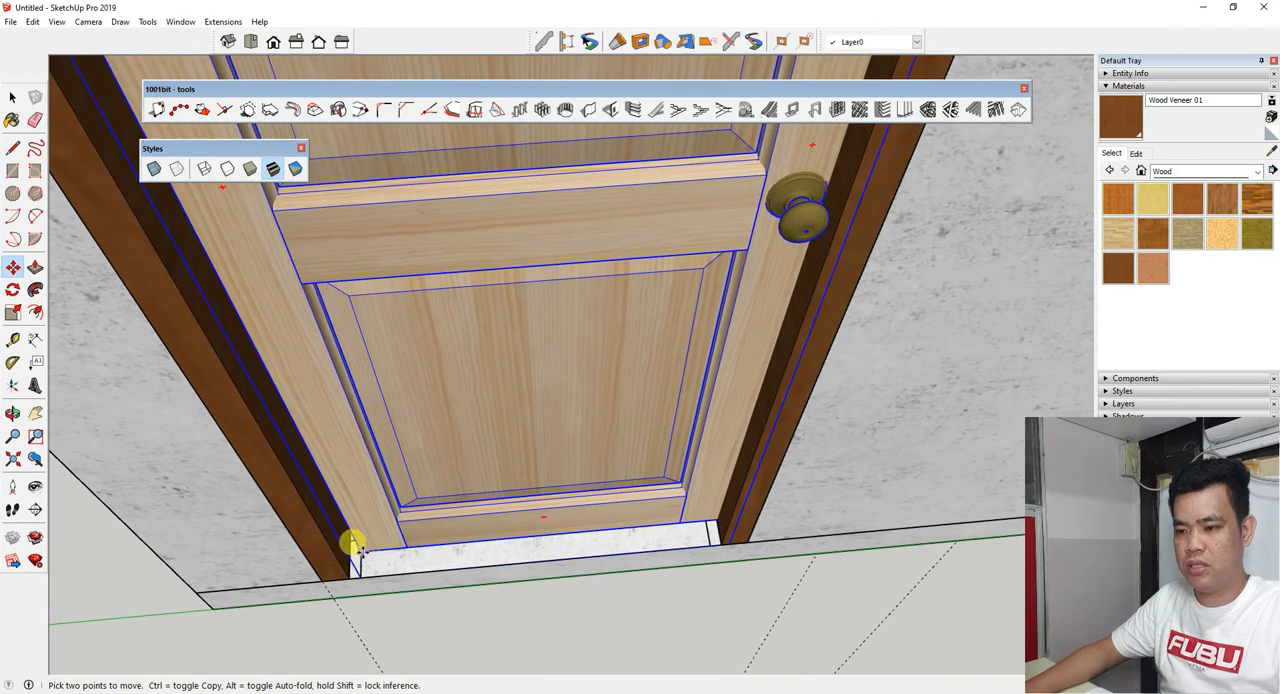
{"action": "scroll", "coordinate": [400, 550], "scroll_direction": "down", "scroll_amount": 5}
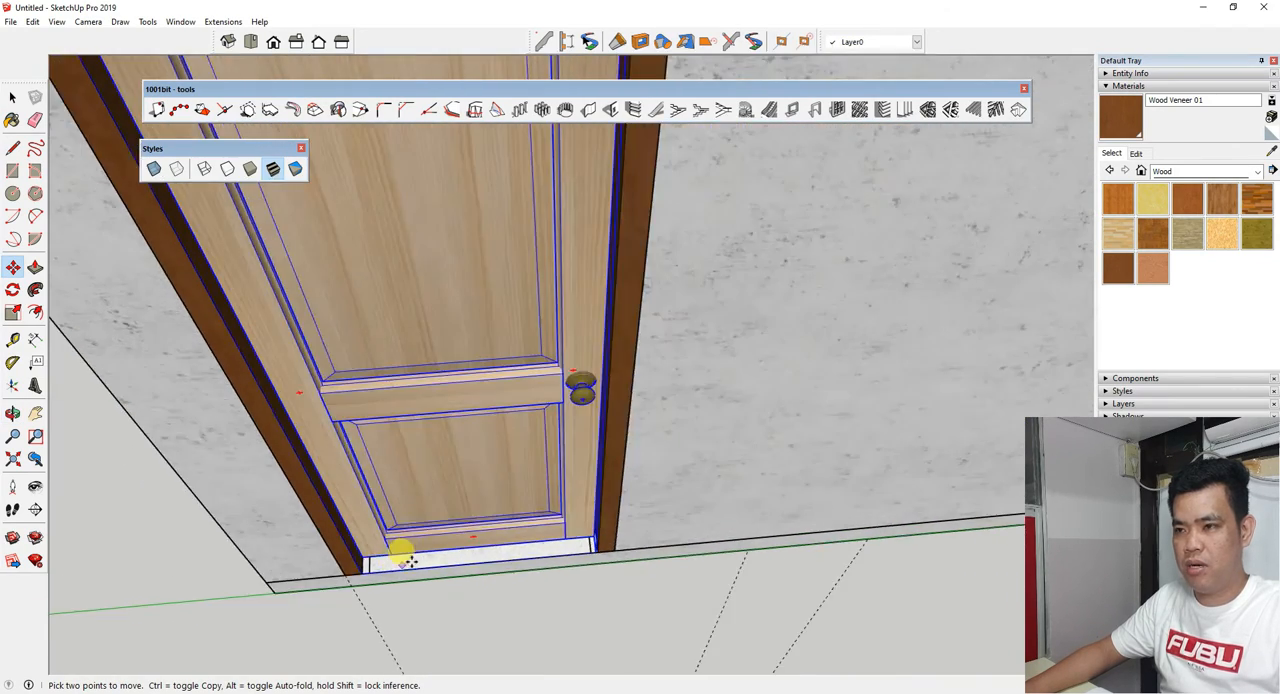
{"action": "scroll", "coordinate": [395, 548], "scroll_direction": "down", "scroll_amount": 5}
{"action": "mouse_move", "coordinate": [450, 520]}
{"action": "middle_mouse_down"}
{"action": "mouse_move", "coordinate": [543, 486]}
{"action": "mouse_move", "coordinate": [334, 429]}
{"action": "mouse_move", "coordinate": [331, 417]}
{"action": "middle_mouse_up"}
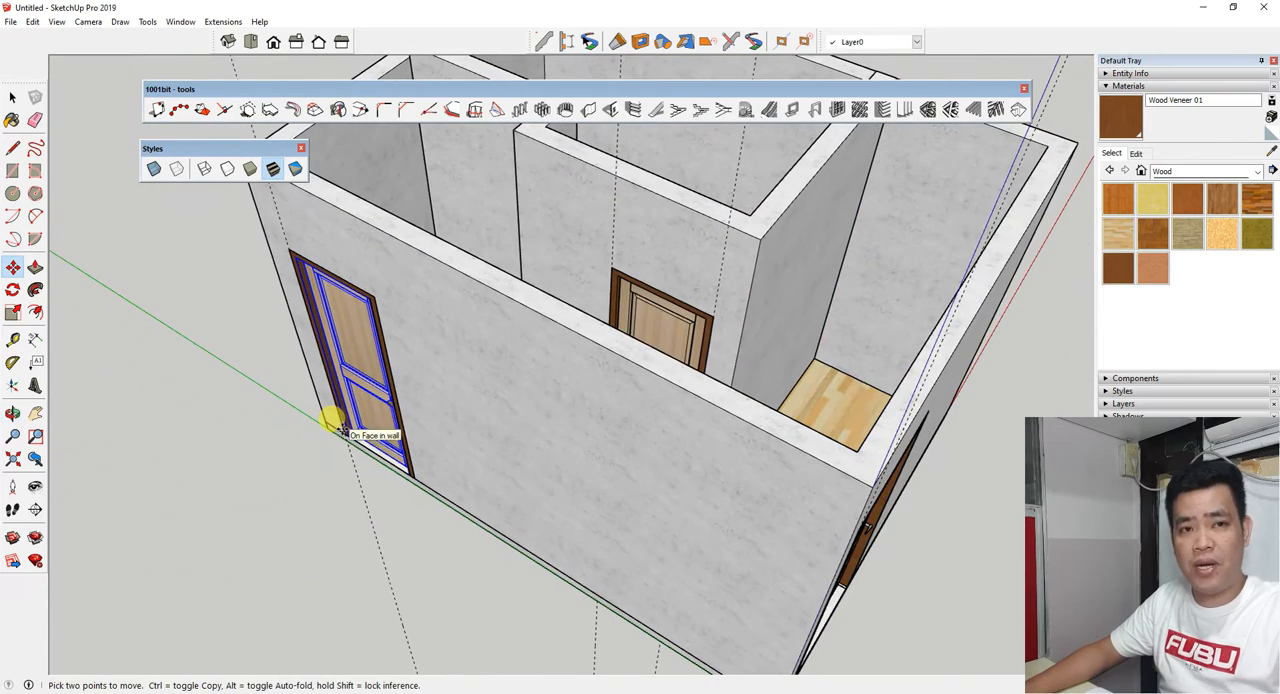
{"action": "scroll", "coordinate": [348, 425], "scroll_direction": "down", "scroll_amount": 3}
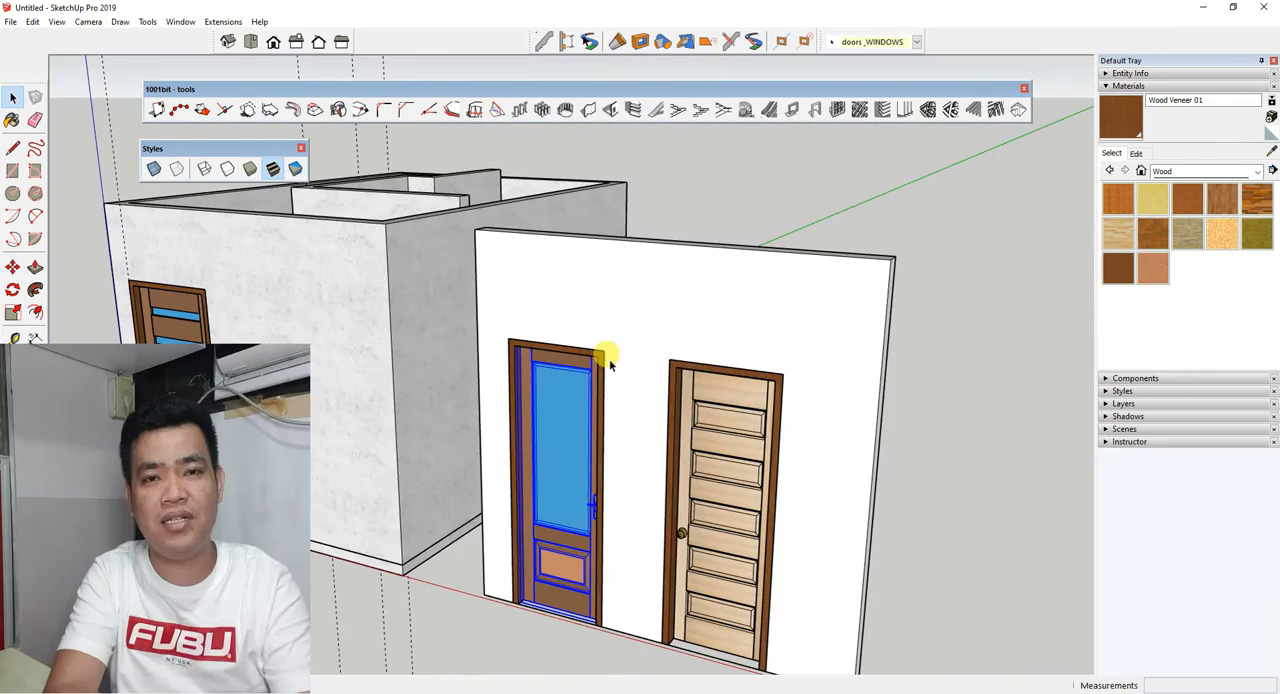